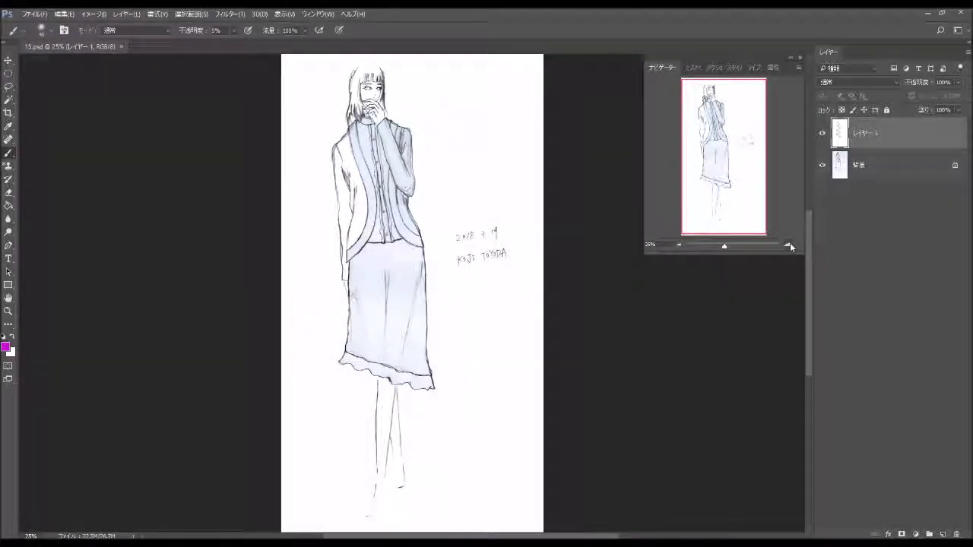
Step: Zoom the Navigator to 300% and scroll up so the woman's face fills the view
left_click(790, 242)
left_click(789, 242)
left_click(790, 242)
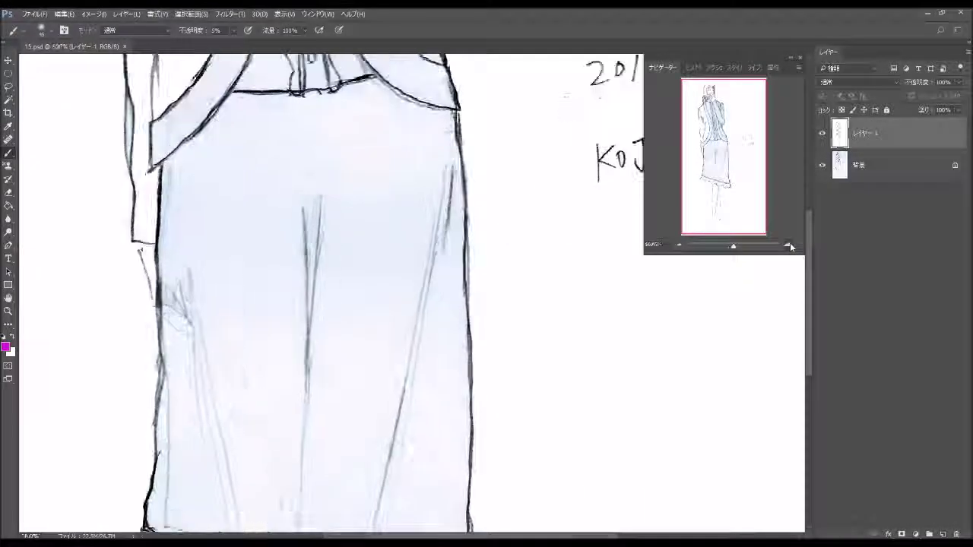
left_click(790, 243)
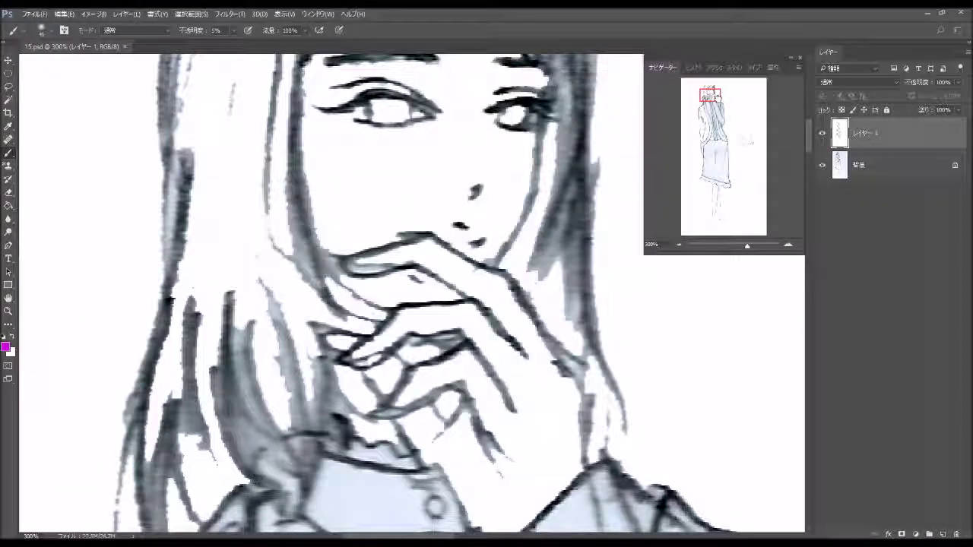
scroll(718, 380, "up", 3)
scroll(718, 380, "up", 2)
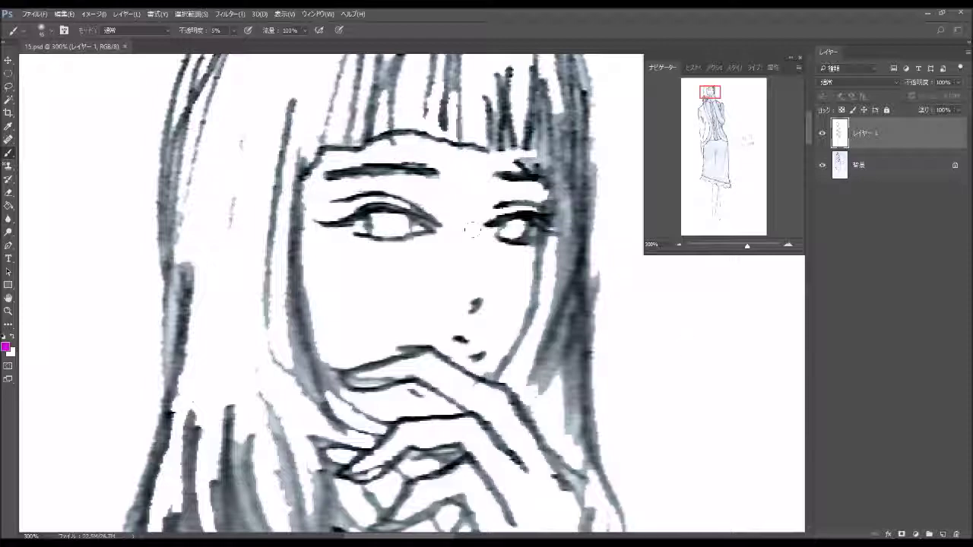
Step: Brush soft pink blush onto both cheeks and lips, then choose dark purple #200421
left_click_drag(392, 261, 342, 256)
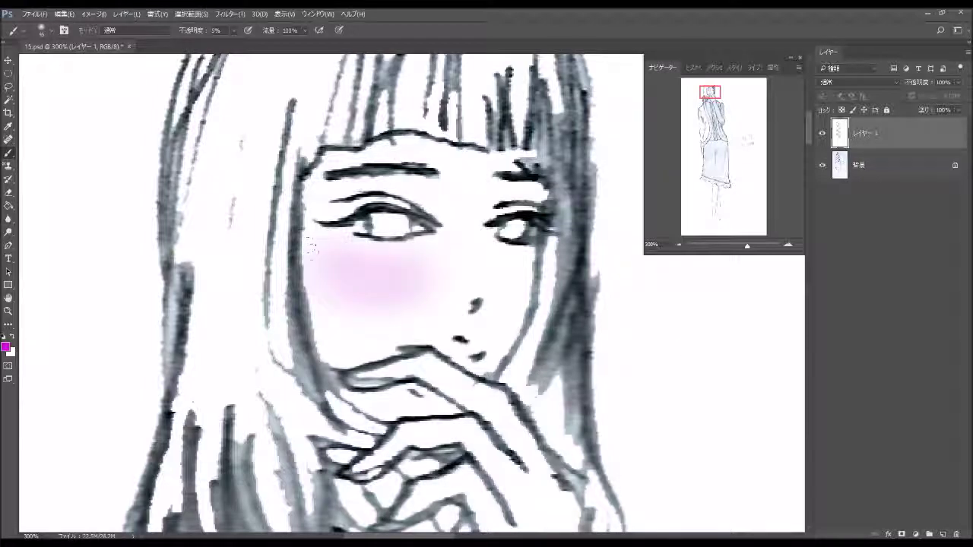
left_click_drag(500, 249, 515, 260)
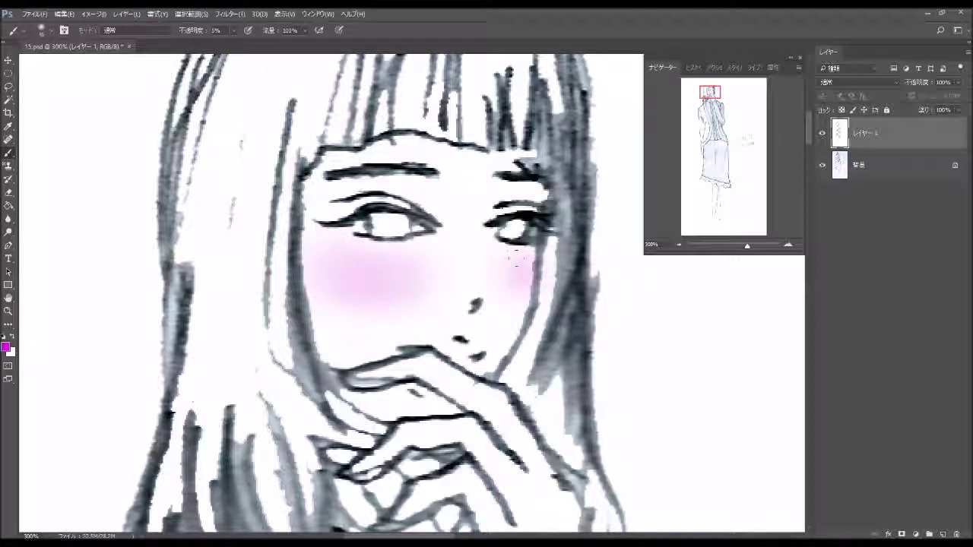
left_click(49, 32)
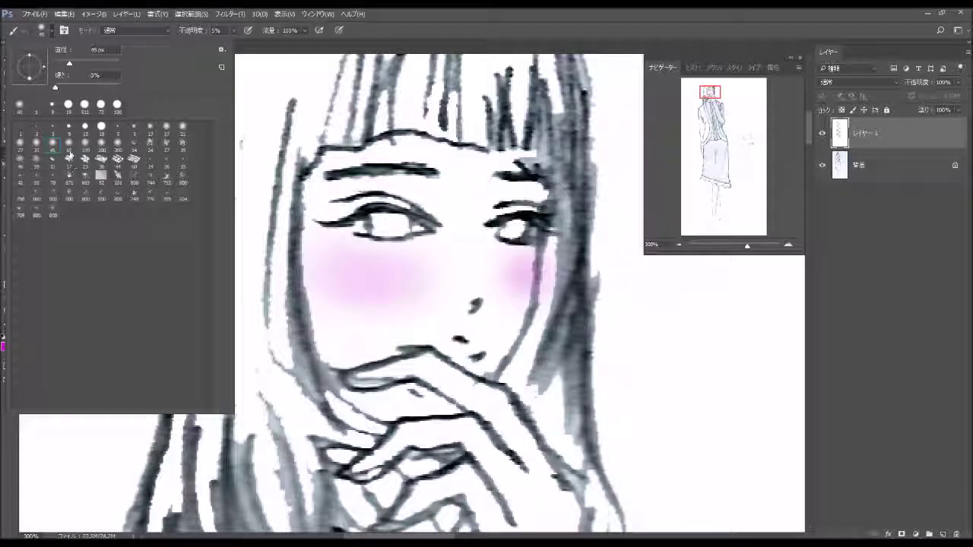
left_click(460, 354)
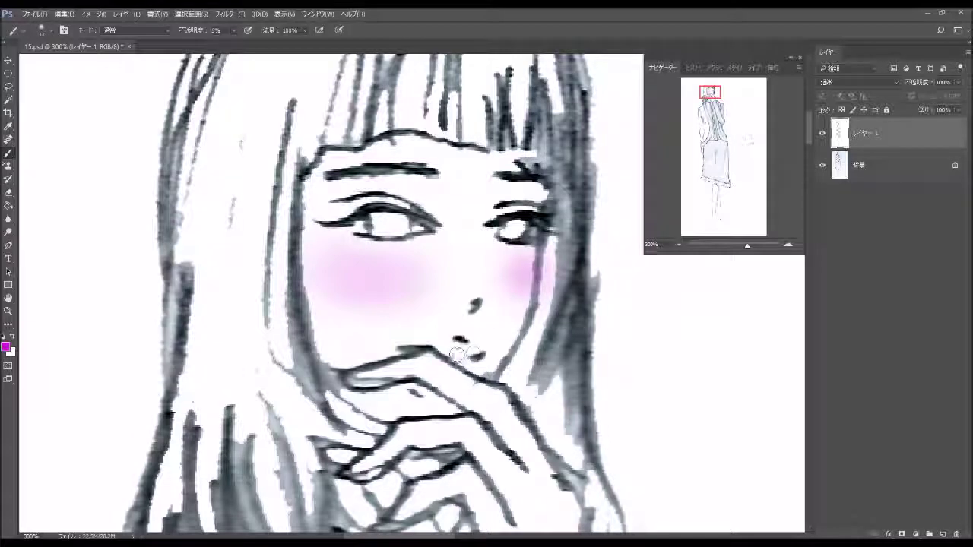
left_click_drag(461, 348, 482, 368)
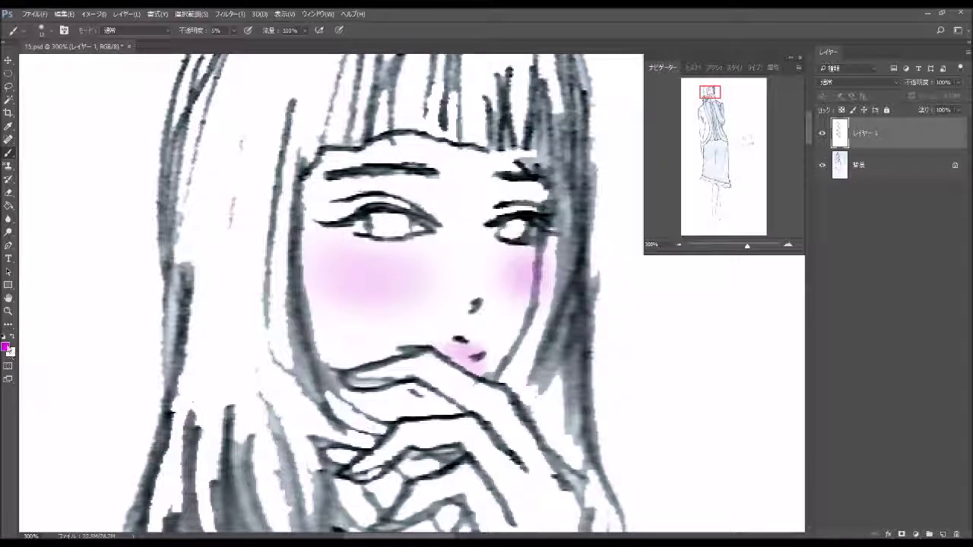
left_click(6, 347)
left_click(125, 295)
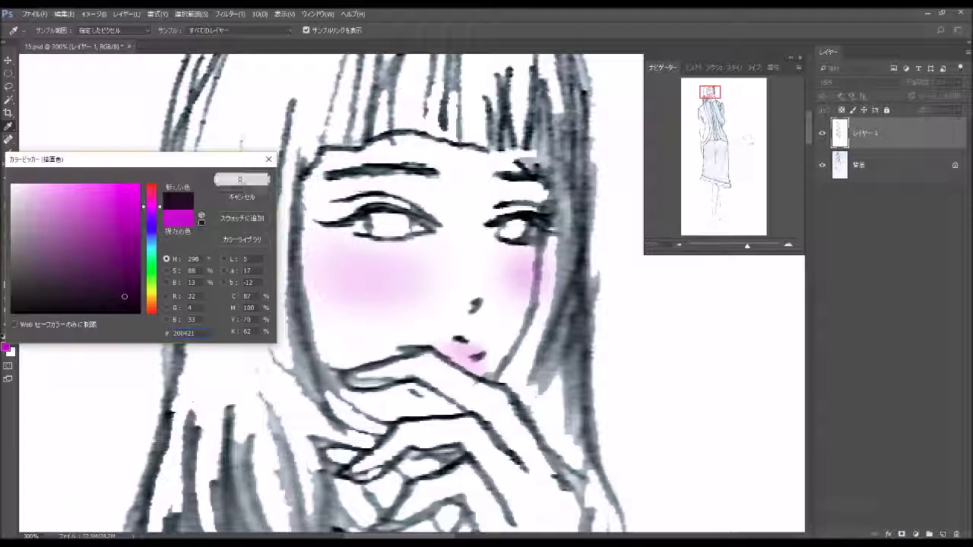
Step: Confirm dark purple, shade above both eyelids and fill both irises grey
left_click(242, 179)
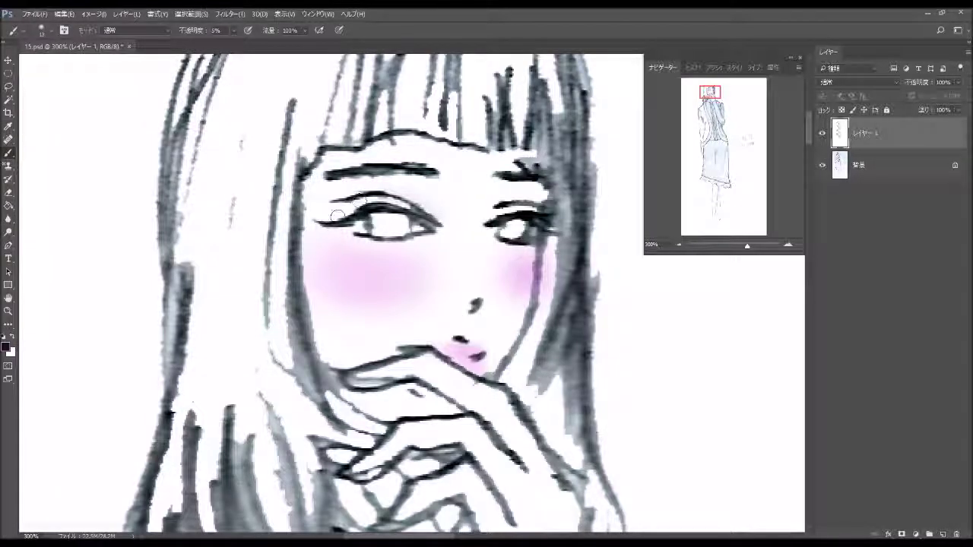
mouse_move(335, 217)
left_mouse_down()
mouse_move(362, 201)
mouse_move(322, 216)
mouse_move(394, 201)
mouse_move(364, 184)
mouse_move(320, 206)
mouse_move(407, 190)
left_mouse_up()
mouse_move(501, 205)
left_mouse_down()
mouse_move(478, 217)
mouse_move(532, 194)
mouse_move(523, 213)
mouse_move(537, 220)
left_mouse_up()
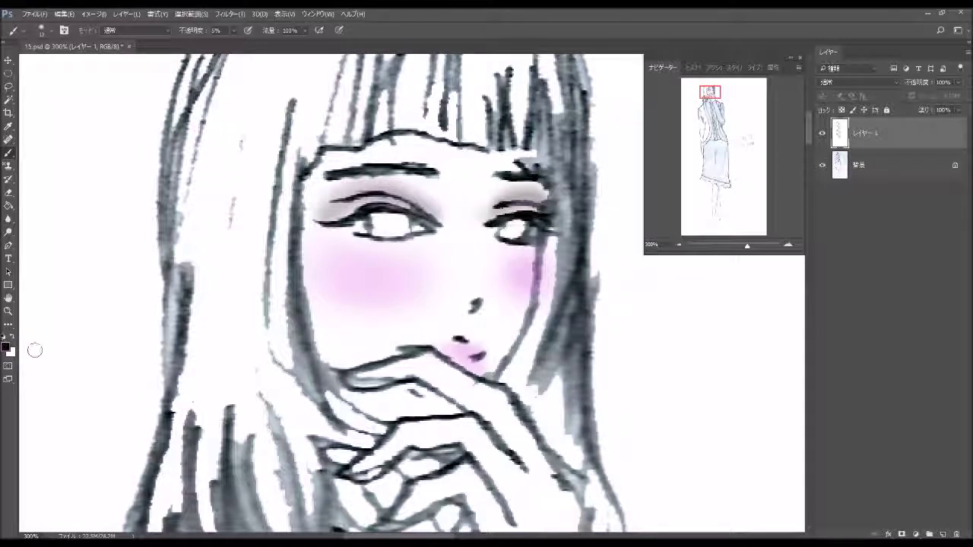
left_click_drag(381, 225, 392, 226)
left_click_drag(508, 233, 511, 231)
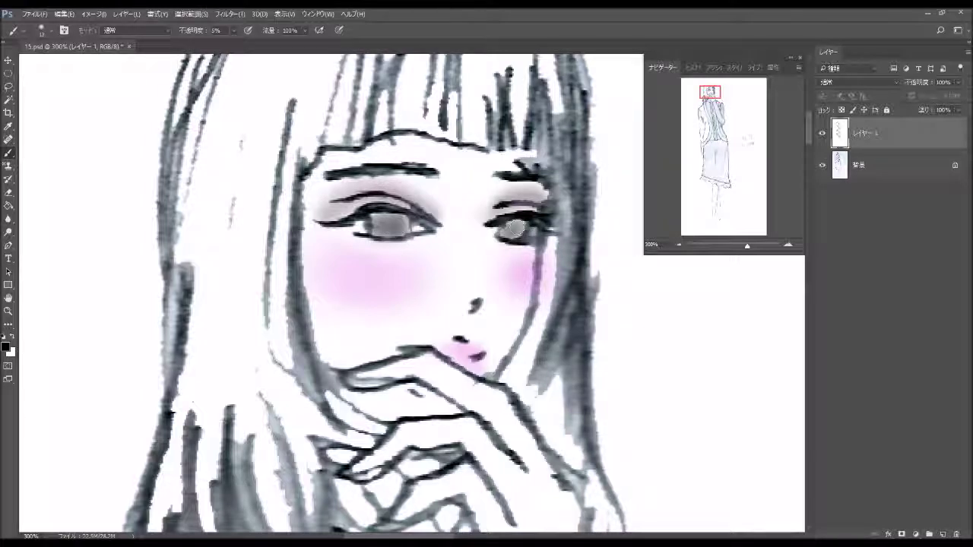
Step: Raise brush opacity to 71% and darken both irises further
left_click(50, 31)
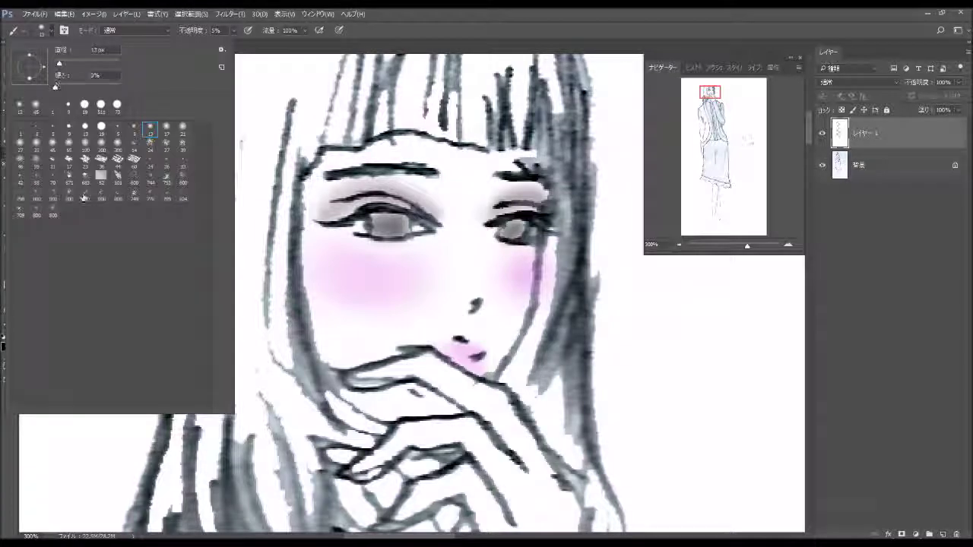
left_click(233, 30)
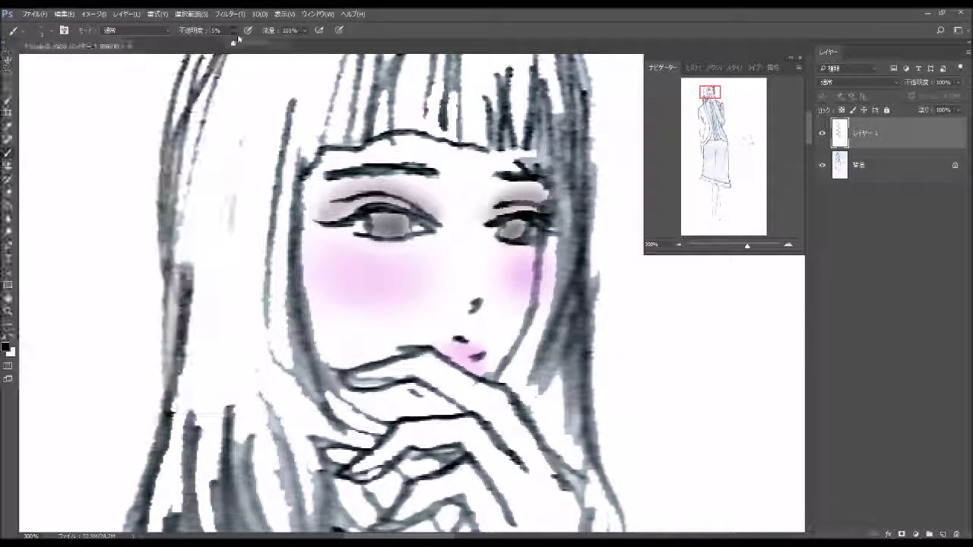
left_click_drag(230, 42, 264, 43)
left_click(390, 232)
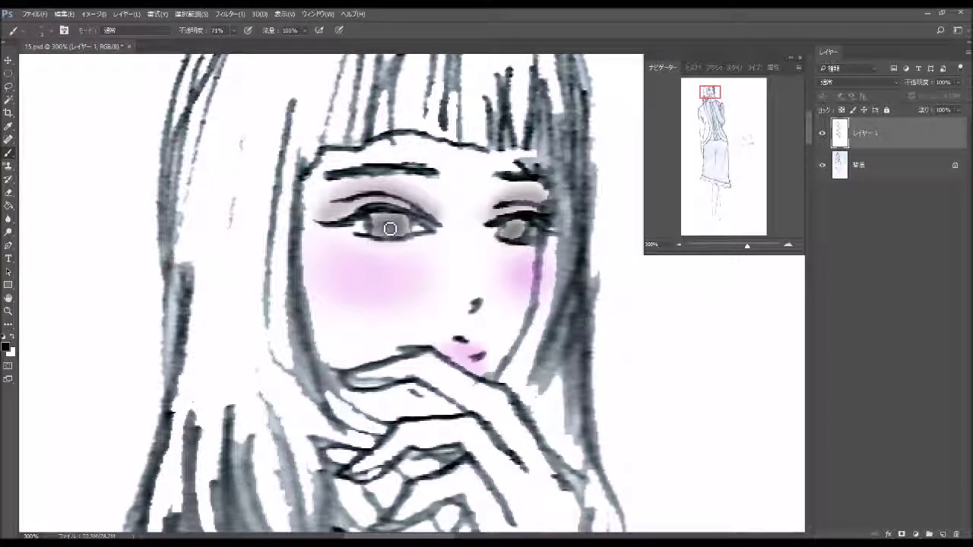
left_click_drag(390, 231, 391, 230)
left_click(517, 233)
left_click_drag(517, 233, 514, 233)
Step: With a 1 px brush, draw upper and lower eyelashes around both eyes
left_click(52, 33)
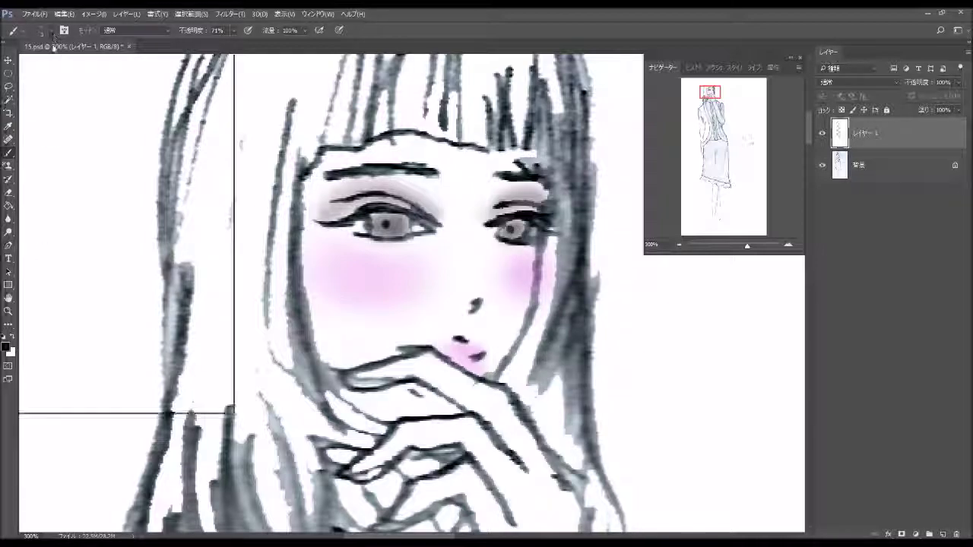
left_click(20, 131)
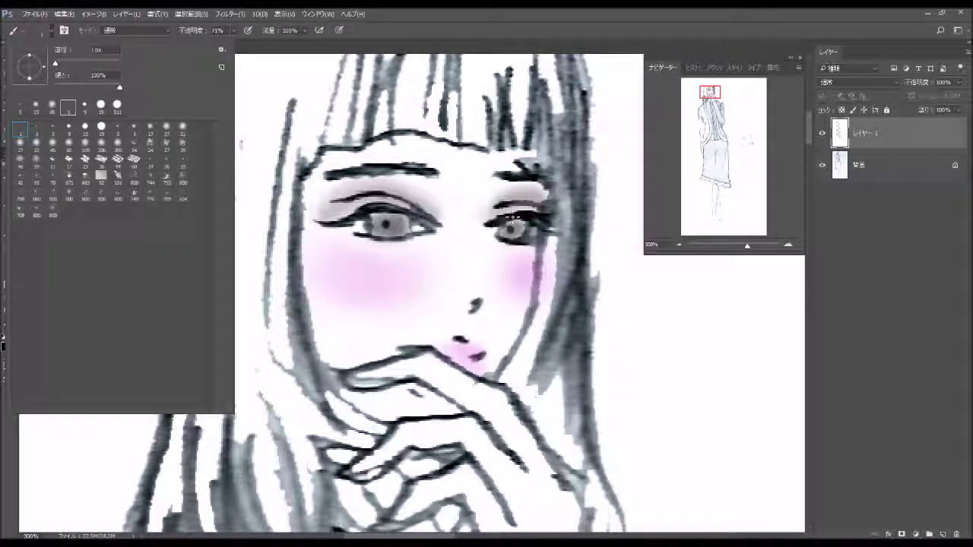
left_click(514, 219)
mouse_move(526, 217)
left_mouse_down()
mouse_move(520, 203)
mouse_move(541, 205)
left_mouse_up()
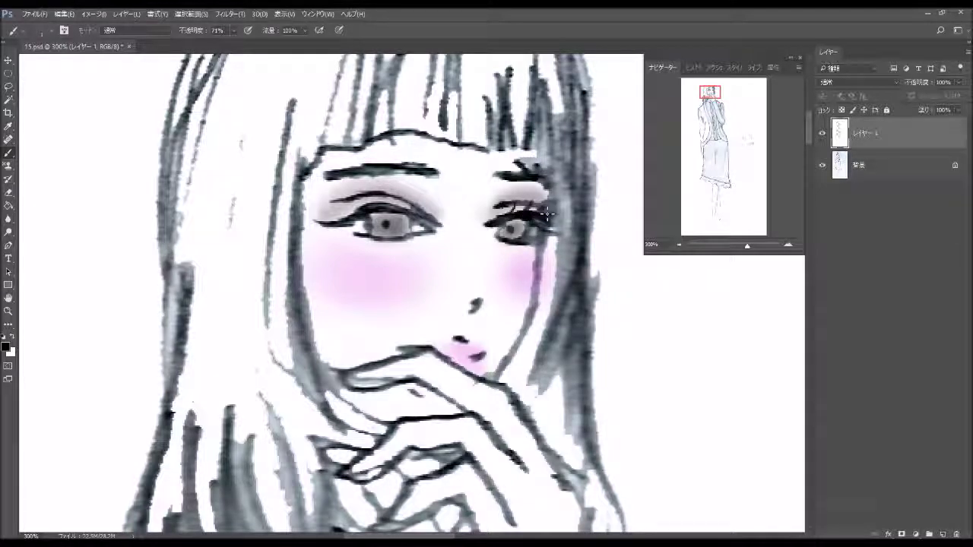
left_click_drag(523, 215, 518, 204)
left_click_drag(518, 245, 536, 248)
left_click_drag(342, 215, 349, 220)
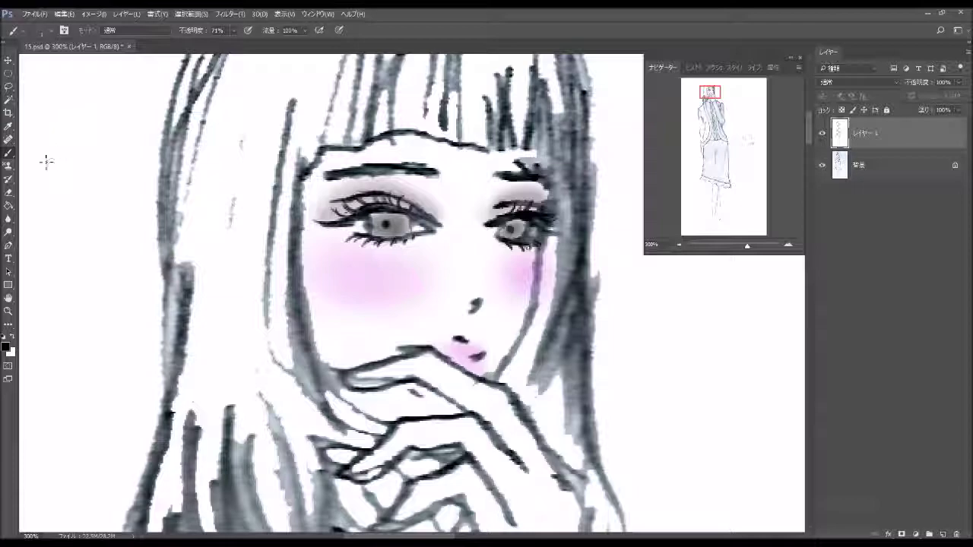
Step: Fill the dark speck beside the right eye with white using the Paint Bucket
left_click(9, 206)
left_click(12, 338)
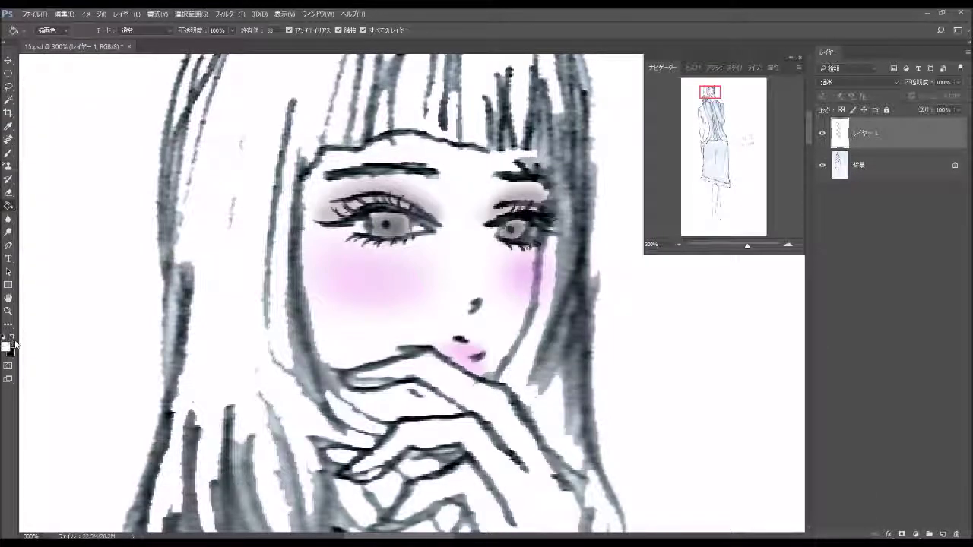
left_click(532, 232)
Step: With a 3 px brush at 100% opacity, dab white catchlights into both irises
left_click(10, 155)
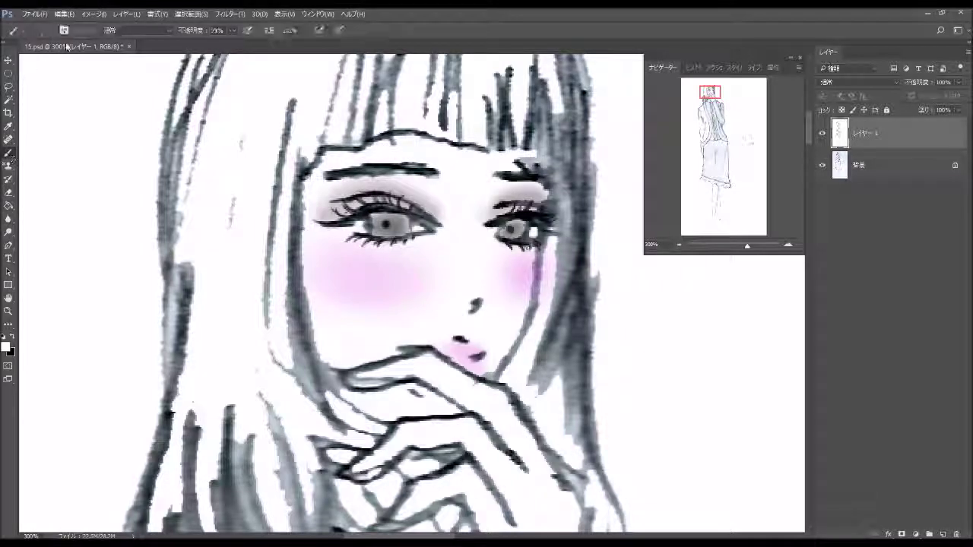
left_click(44, 32)
left_click(35, 129)
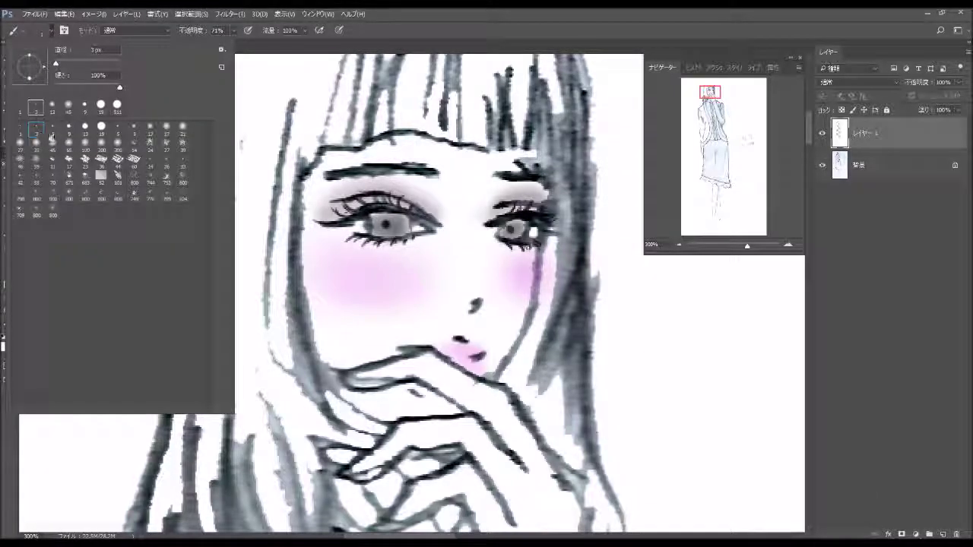
left_click(266, 55)
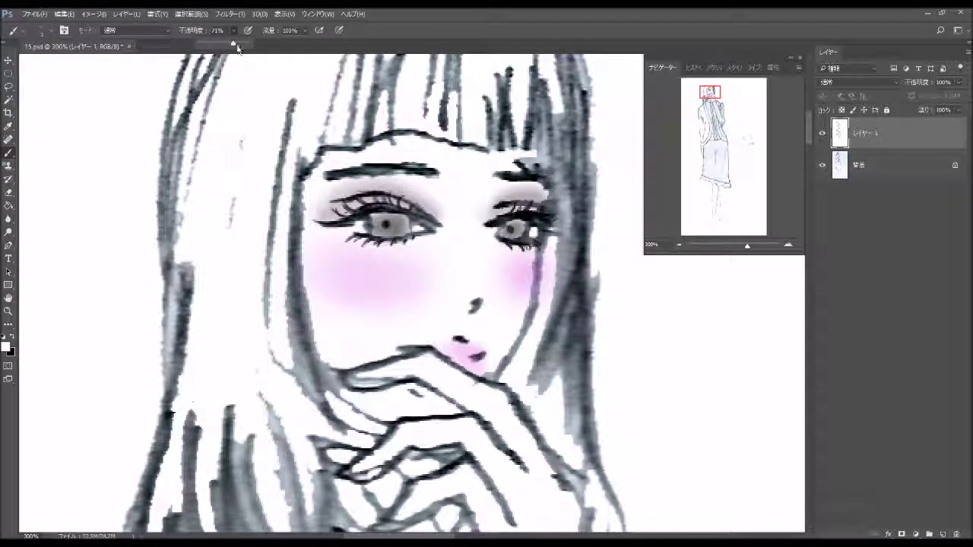
left_click_drag(233, 31, 277, 50)
left_click(400, 235)
left_click_drag(401, 235, 400, 236)
left_click(519, 231)
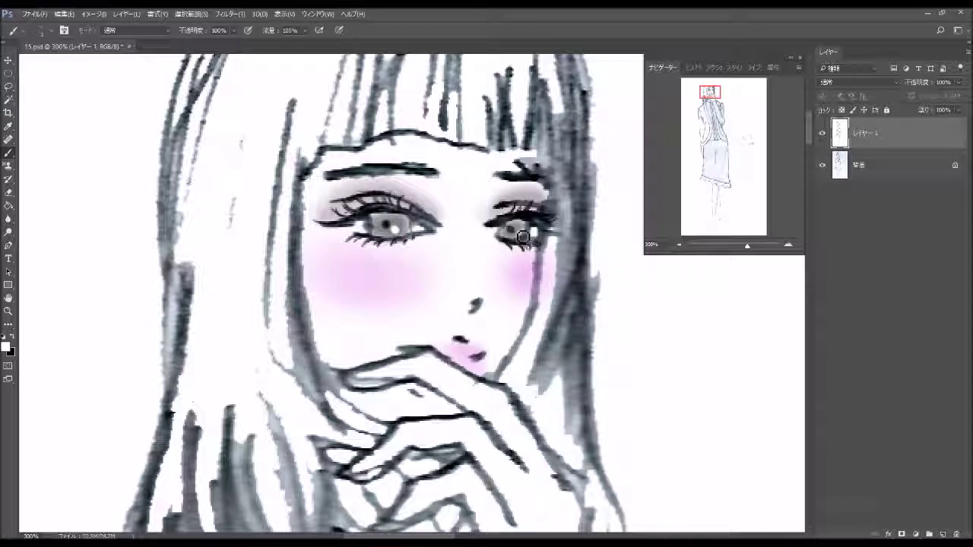
left_click(521, 231)
Step: Pick a dark brown painting colour and return to the brush
left_click(6, 346)
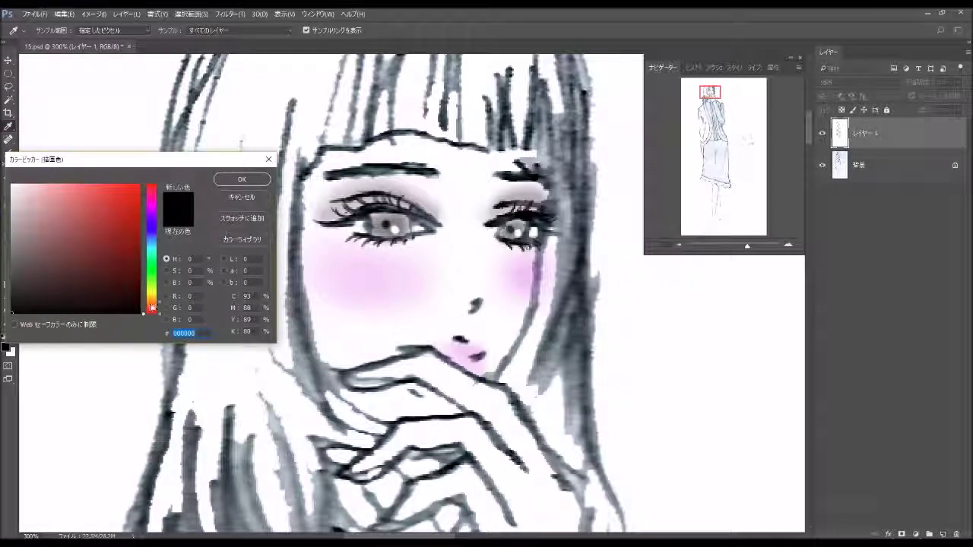
left_click_drag(151, 308, 128, 282)
left_click(125, 282)
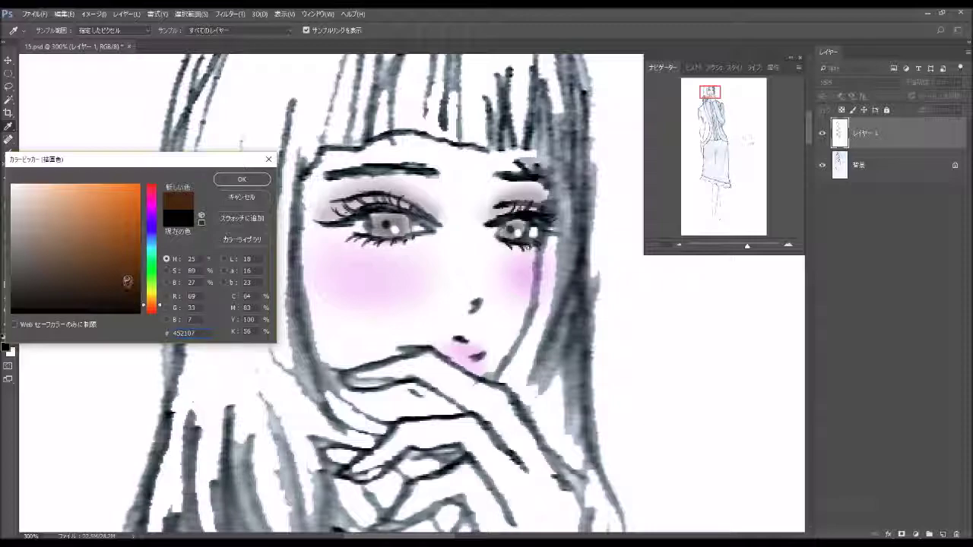
left_click(241, 179)
key("b")
Step: Lower brush opacity to 13% and paint brown into both irises
right_click(67, 65)
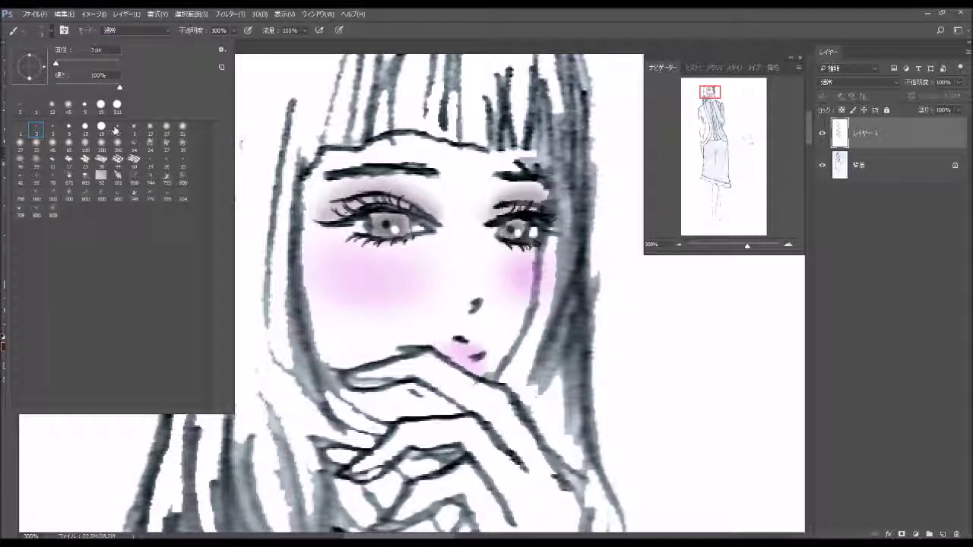
left_click(237, 31)
left_click_drag(210, 39, 193, 43)
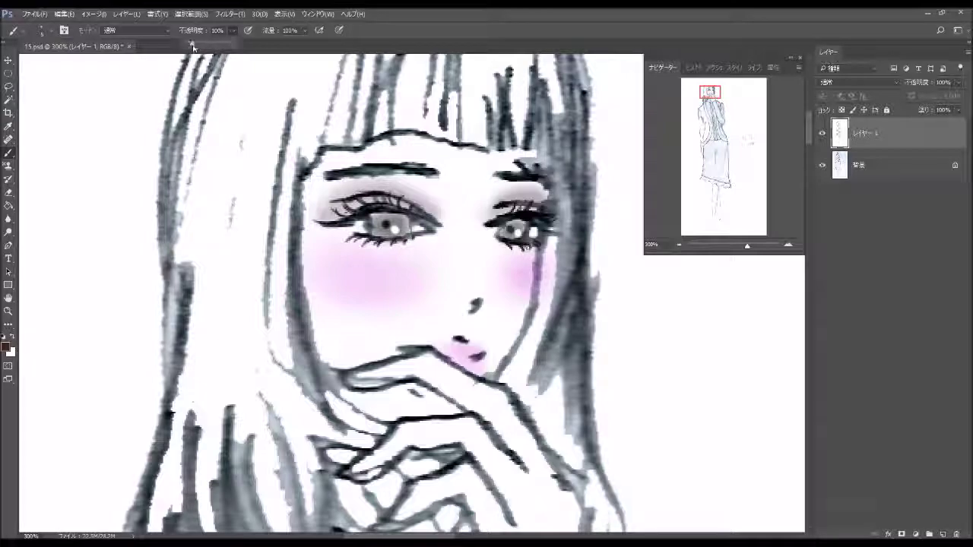
left_click(383, 228)
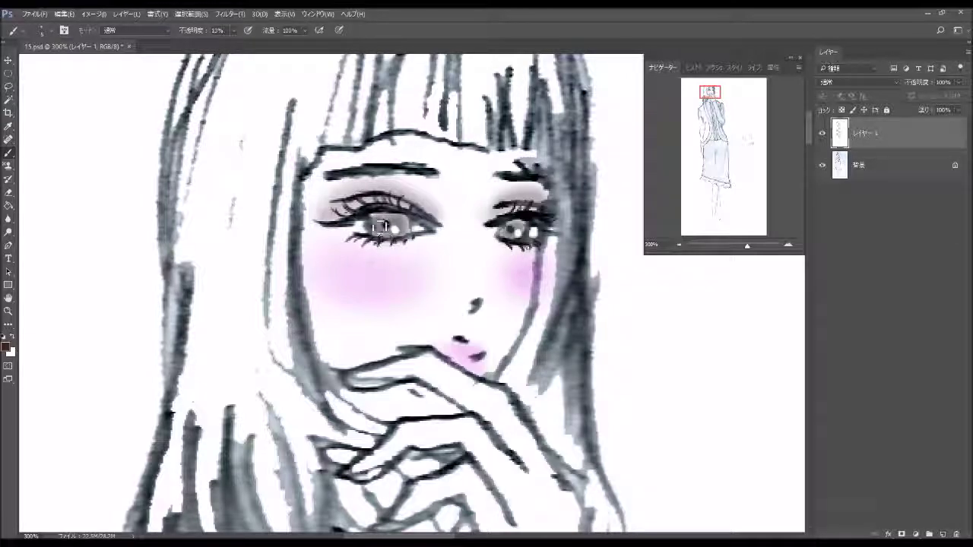
left_click_drag(381, 228, 405, 231)
left_click_drag(405, 231, 384, 219)
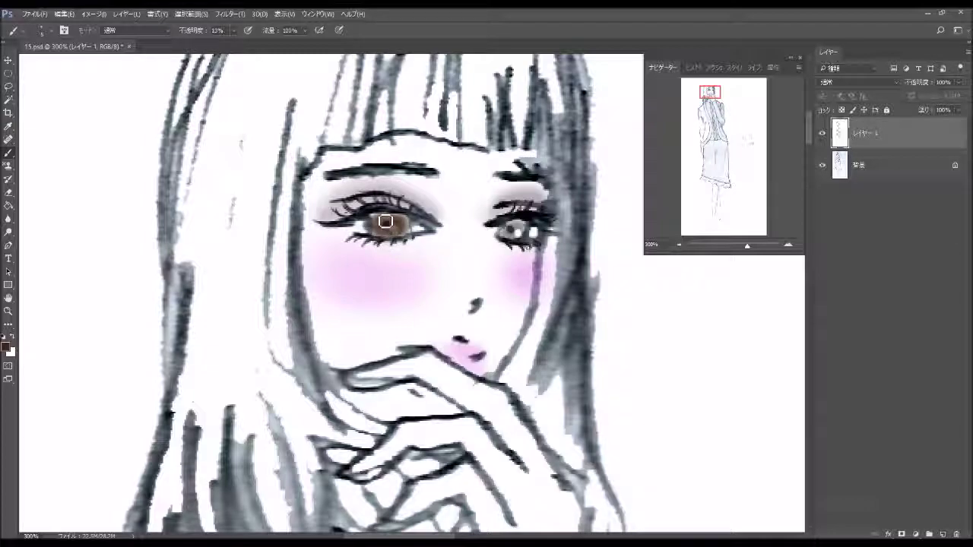
left_click_drag(508, 236, 521, 225)
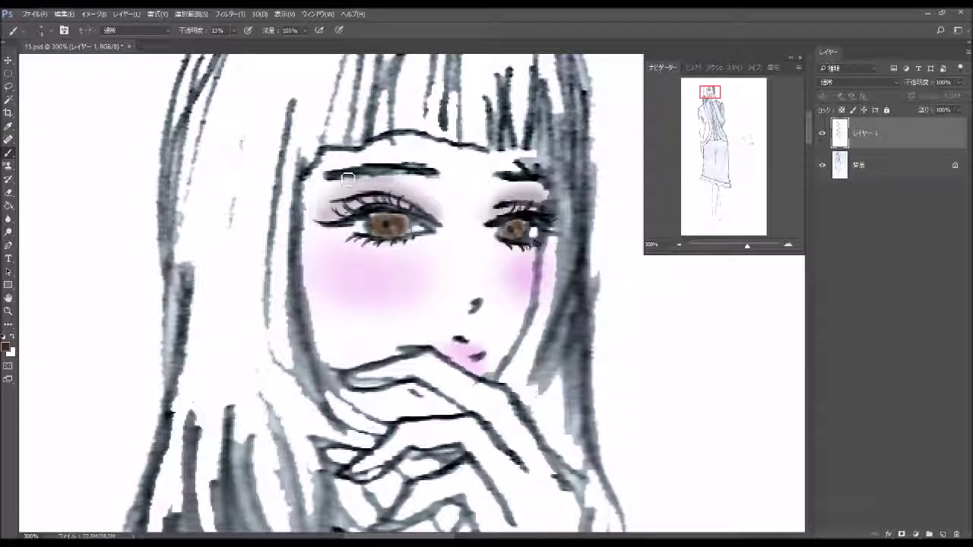
Step: Tint both eyebrows brown and deepen the upper-lid eyeshadow on both eyes
left_click_drag(347, 179, 437, 179)
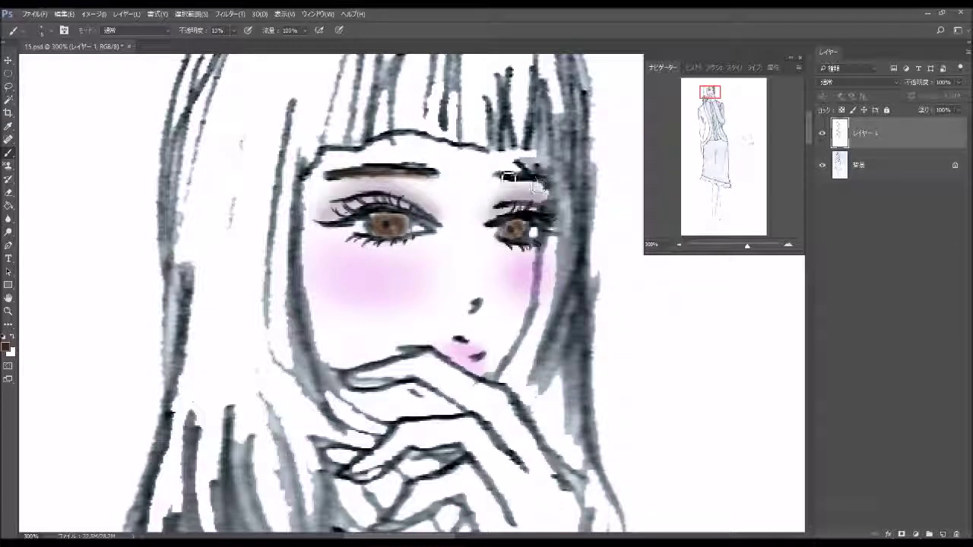
mouse_move(536, 186)
left_mouse_down()
mouse_move(507, 177)
mouse_move(550, 184)
left_mouse_up()
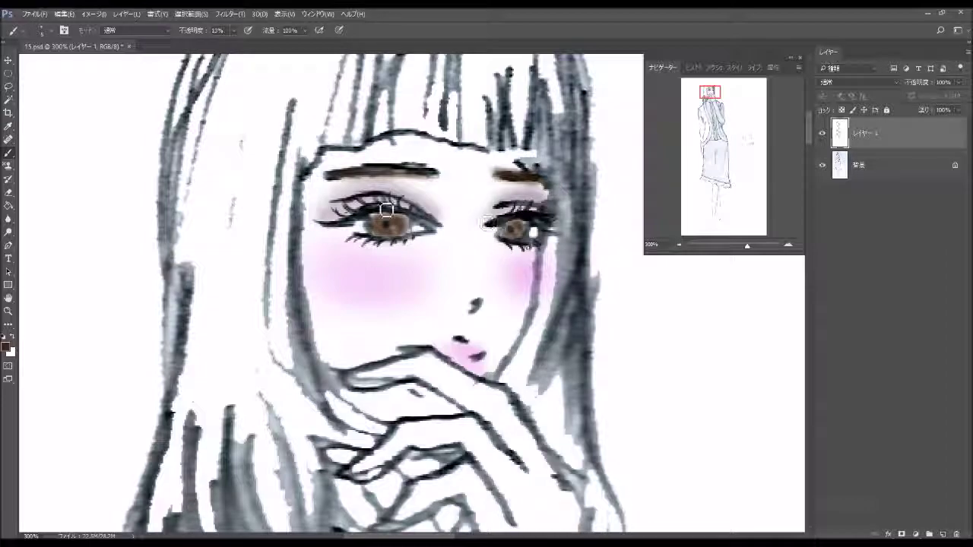
left_click_drag(386, 209, 362, 215)
left_click_drag(362, 215, 426, 213)
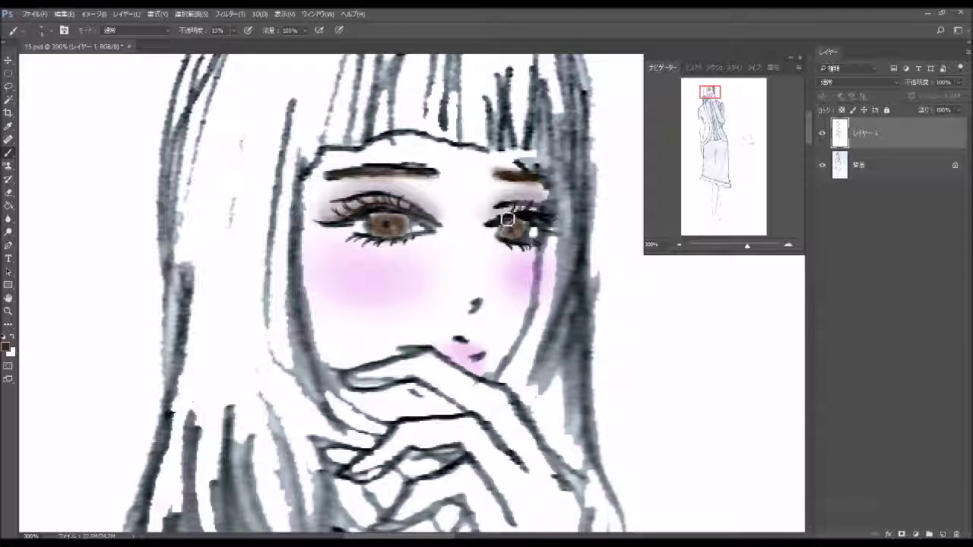
left_click_drag(508, 219, 539, 219)
Step: Add faint shading beneath both eyes, redoing one stray stroke under the left eye
mouse_move(413, 245)
left_mouse_down()
mouse_move(364, 246)
mouse_move(421, 249)
left_mouse_up()
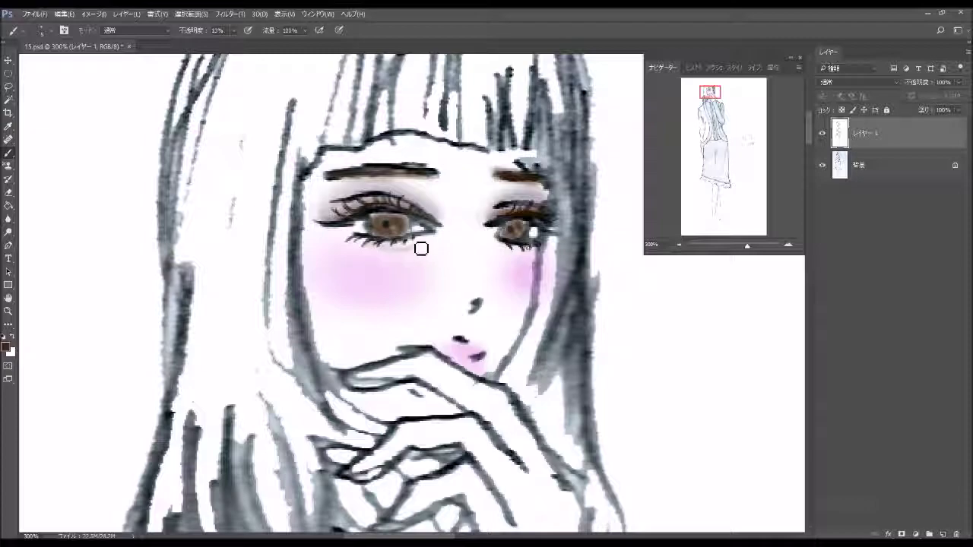
key("ctrl+z")
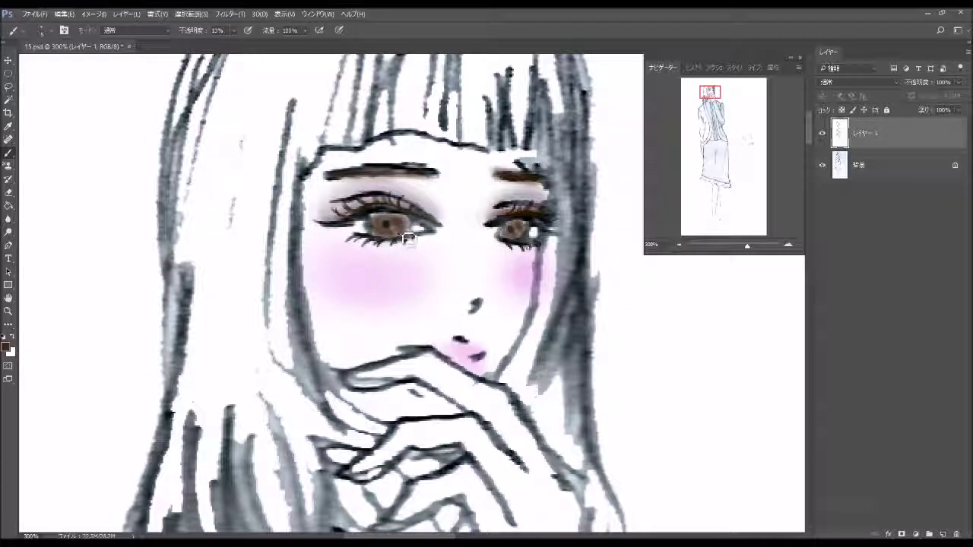
mouse_move(424, 246)
left_mouse_down()
mouse_move(364, 243)
mouse_move(419, 244)
left_mouse_up()
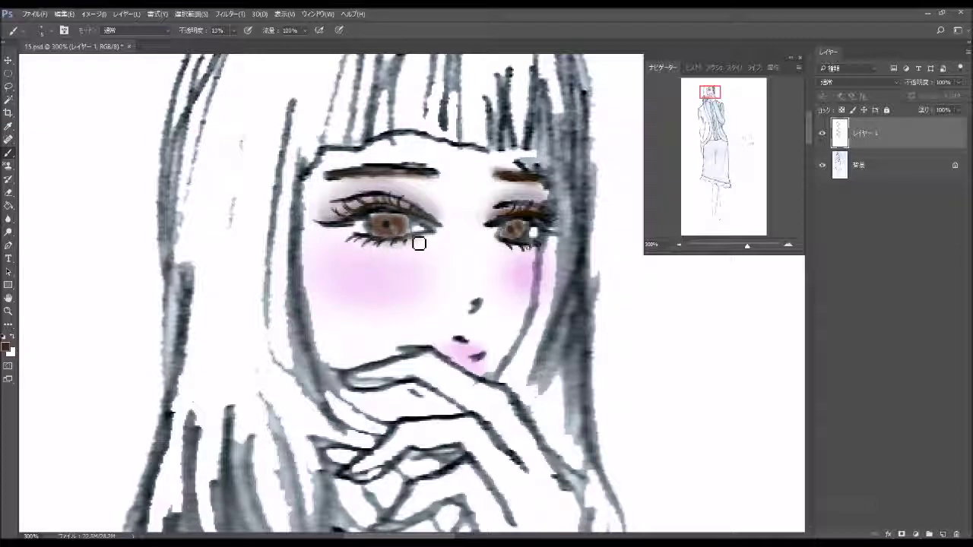
mouse_move(525, 250)
left_mouse_down()
mouse_move(537, 276)
mouse_move(534, 260)
left_mouse_up()
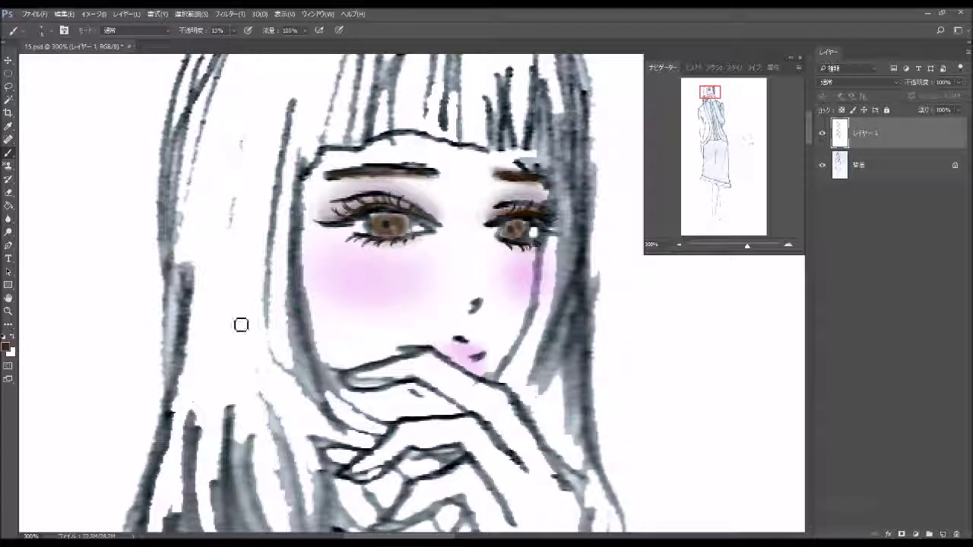
Step: Reset colours, set brush opacity to 100% and make white the painting colour
left_click(4, 336)
left_click(54, 31)
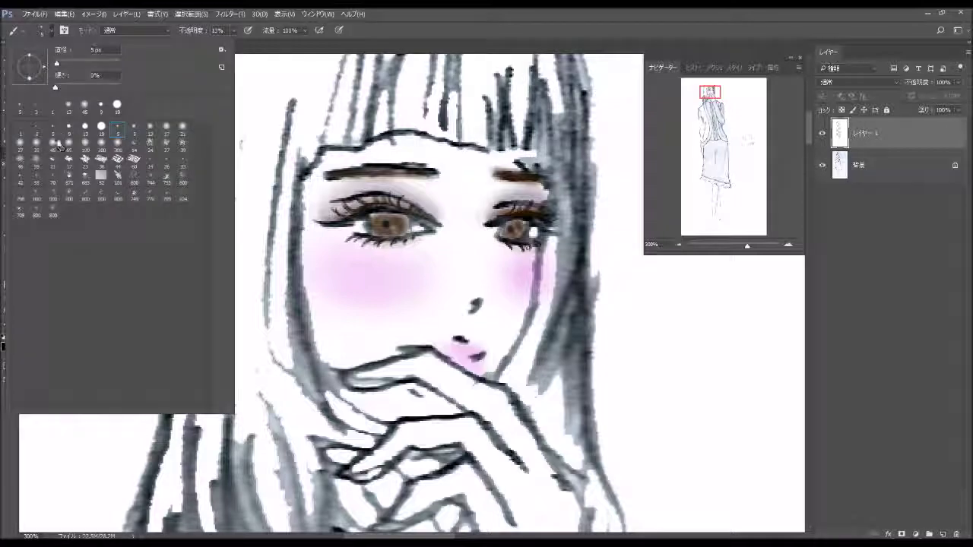
left_click(236, 36)
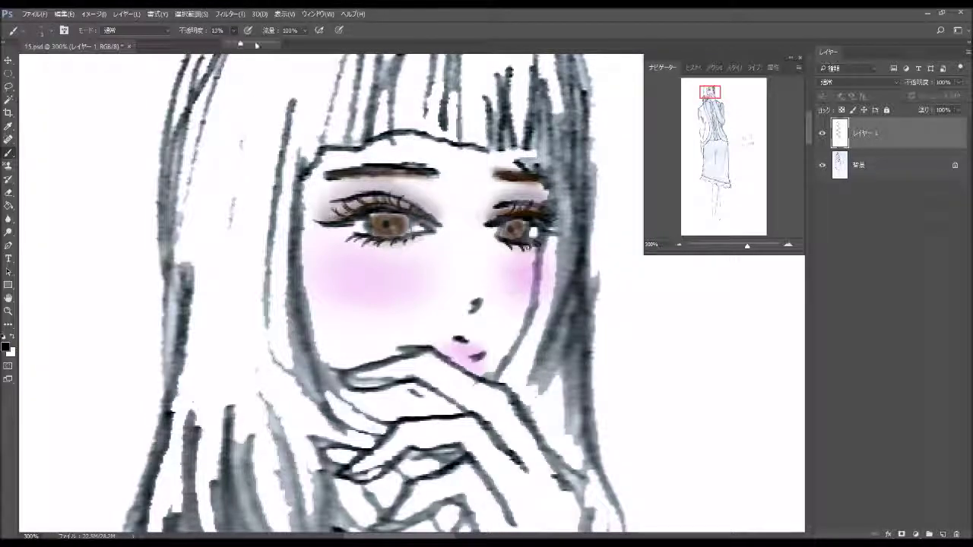
left_click(391, 228)
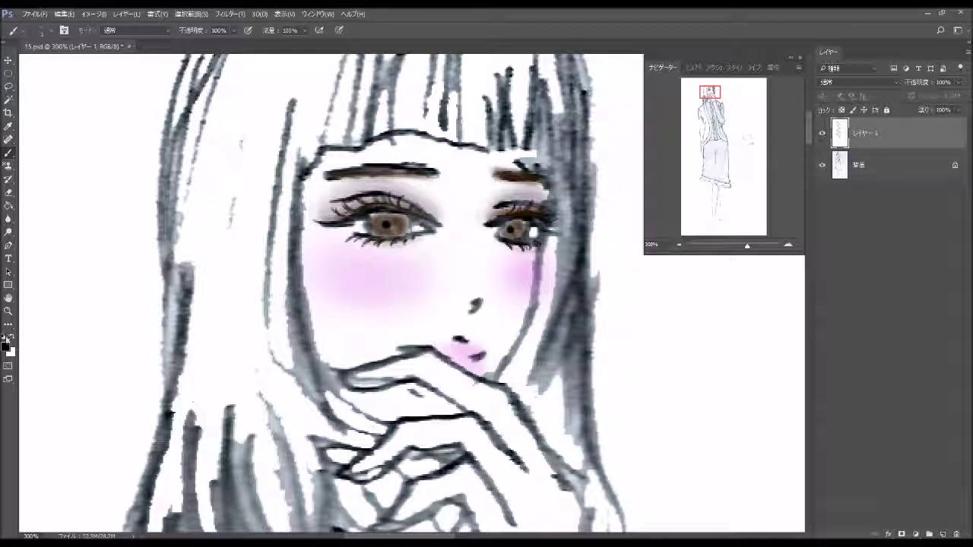
left_click(12, 336)
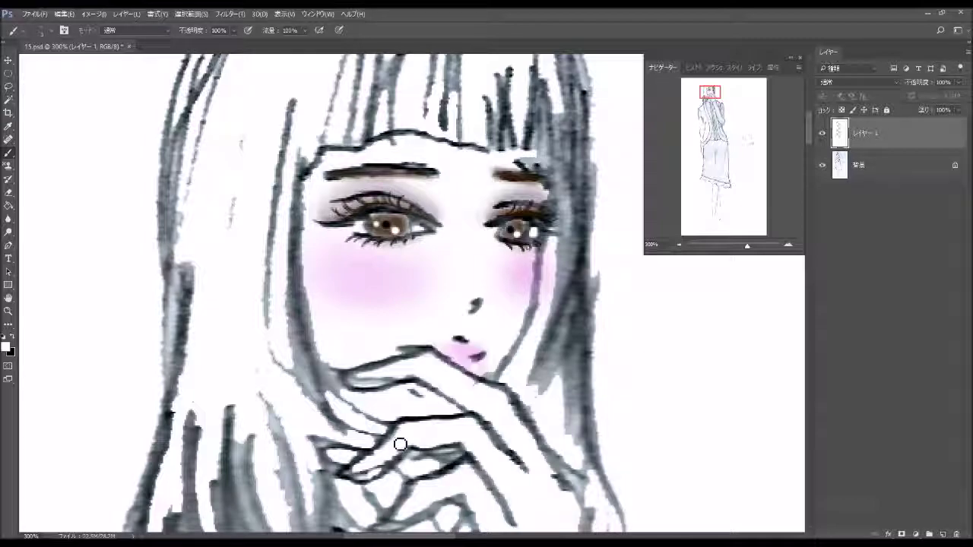
Step: Choose a soft orange skin colour in the foreground Color Picker
left_click(6, 345)
left_click(156, 308)
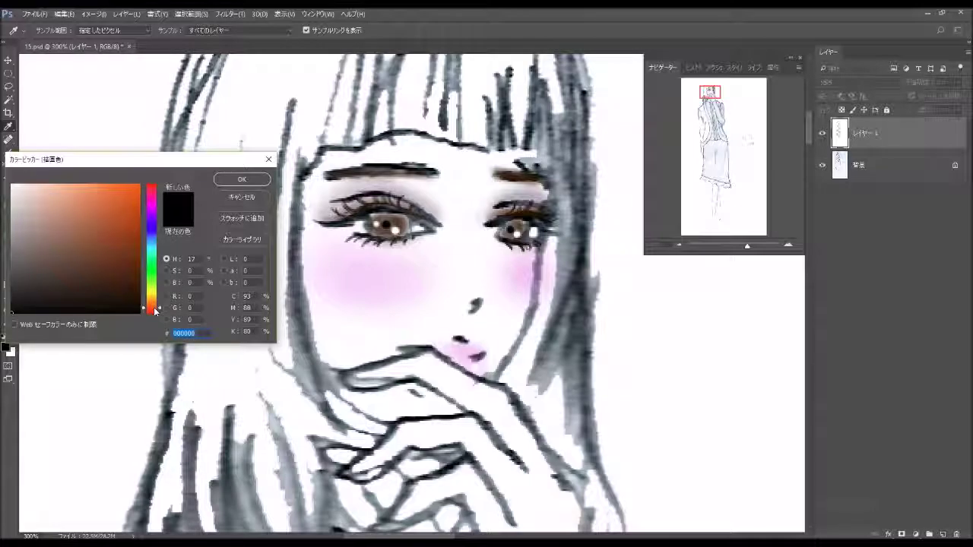
left_click_drag(106, 212, 102, 197)
Step: Confirm orange and with a 45 px soft brush at 4% wash skin tone over face and lips
left_click(241, 180)
key("b")
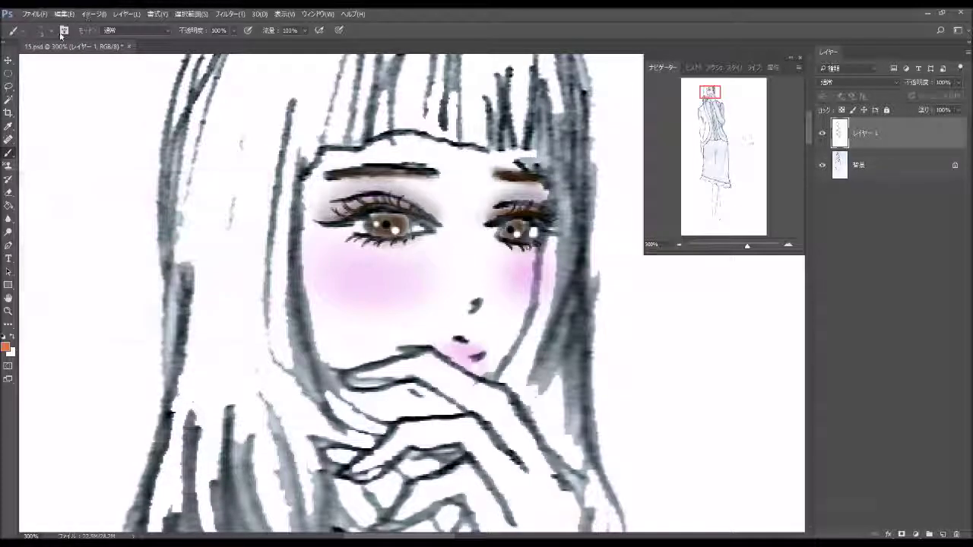
left_click(47, 32)
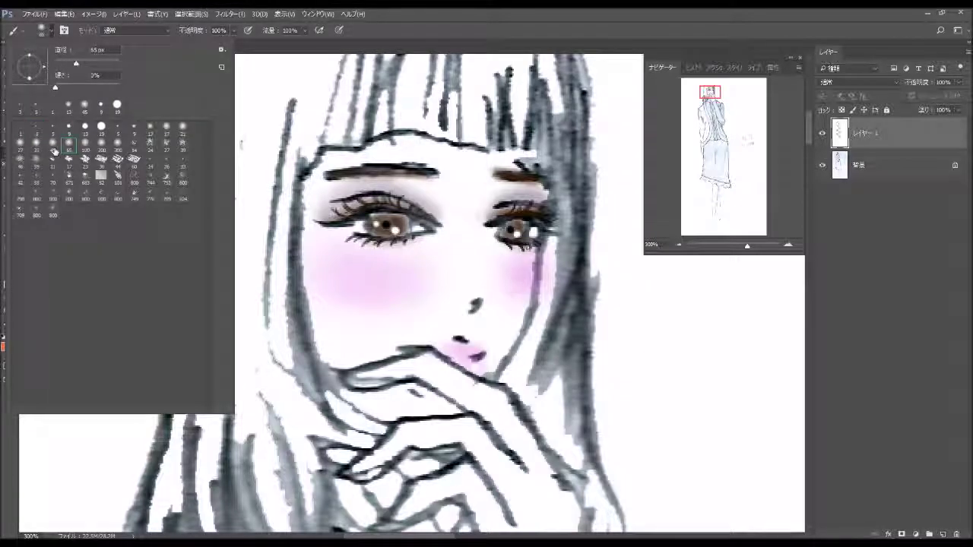
left_click(85, 107)
left_click(210, 40)
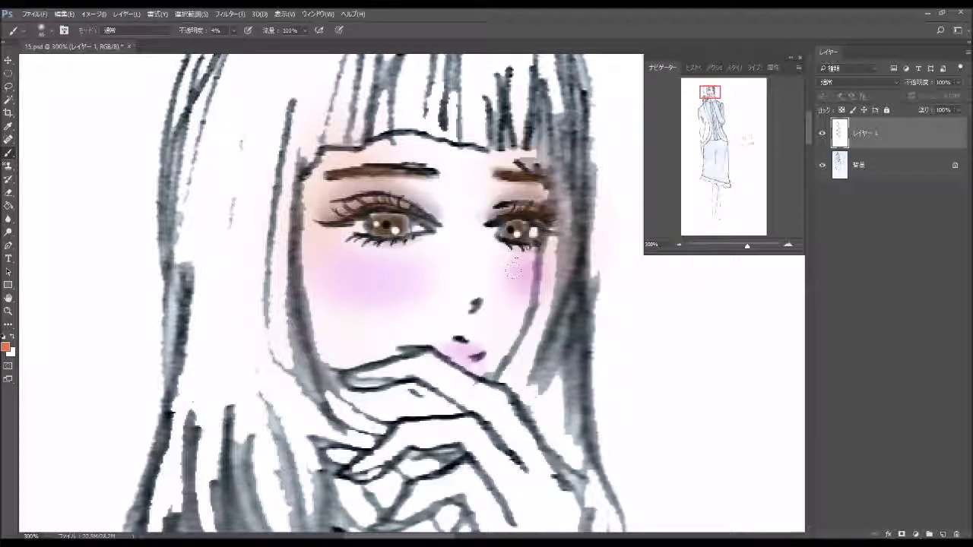
left_click(51, 31)
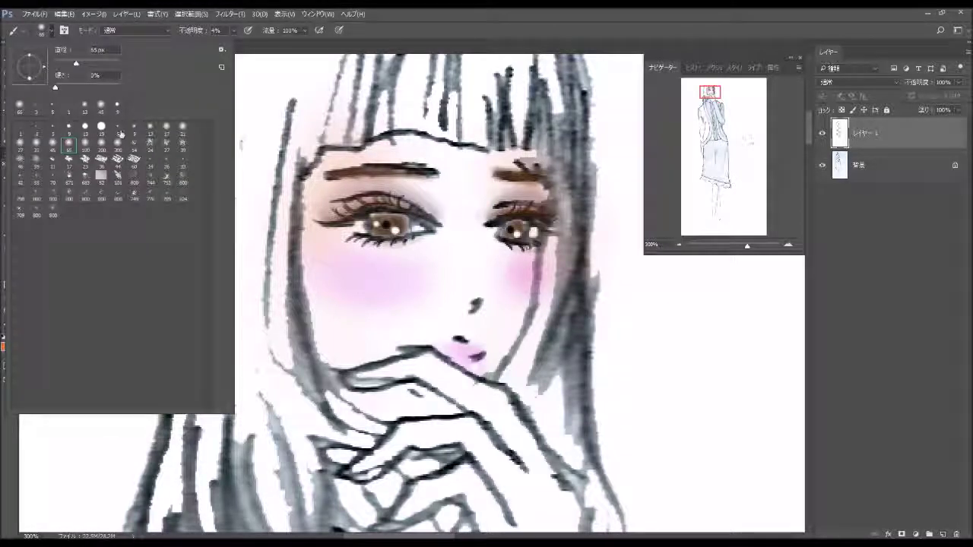
left_click(466, 359)
mouse_move(466, 360)
left_mouse_down()
mouse_move(474, 354)
mouse_move(459, 356)
mouse_move(473, 370)
left_mouse_up()
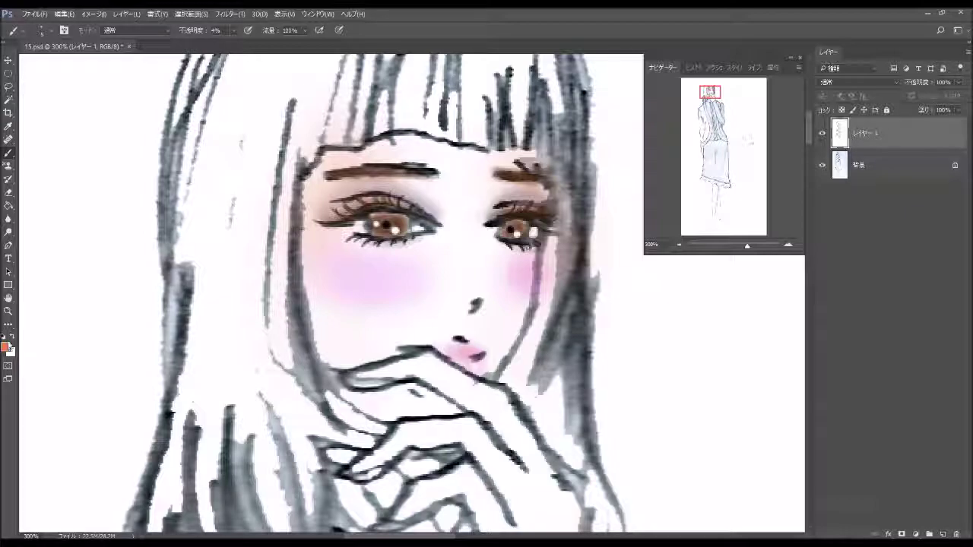
Step: Shrink the brush to 27 px, zoom to 200% and paint faint skin tone on the hand
left_click(50, 34)
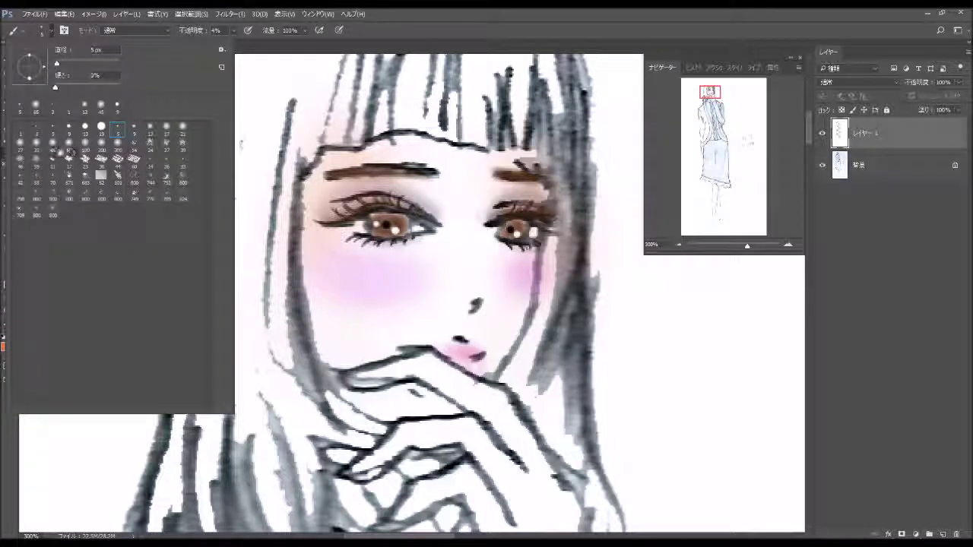
left_click(52, 143)
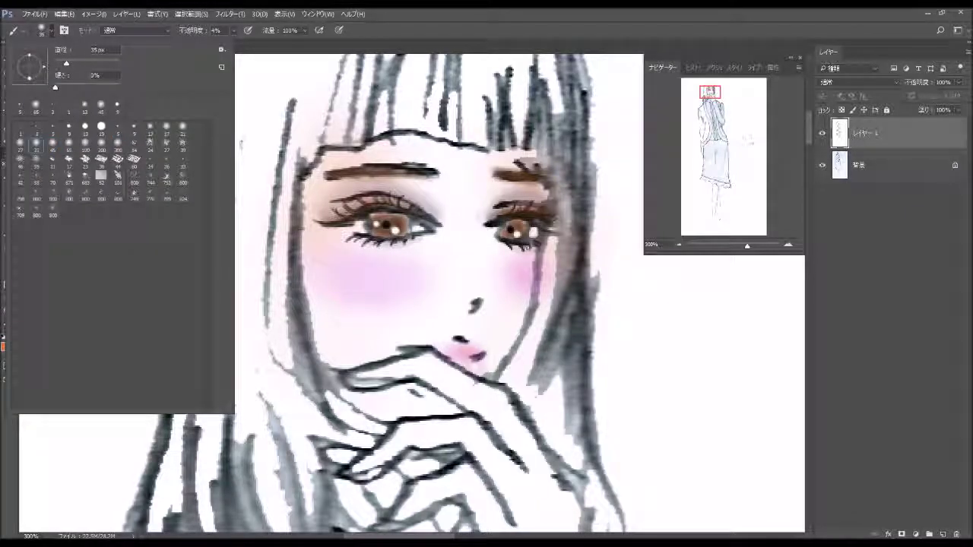
left_click(20, 142)
left_click(363, 370)
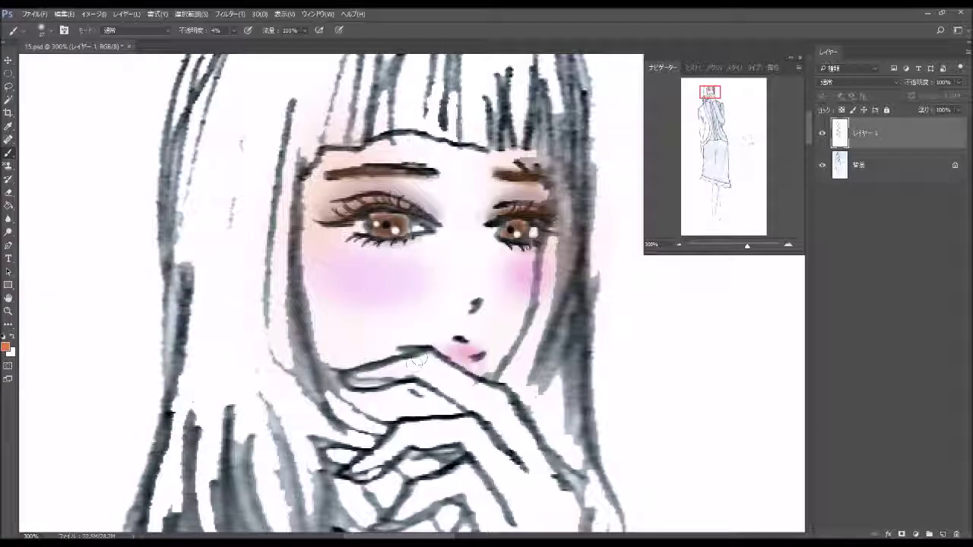
left_click(678, 245)
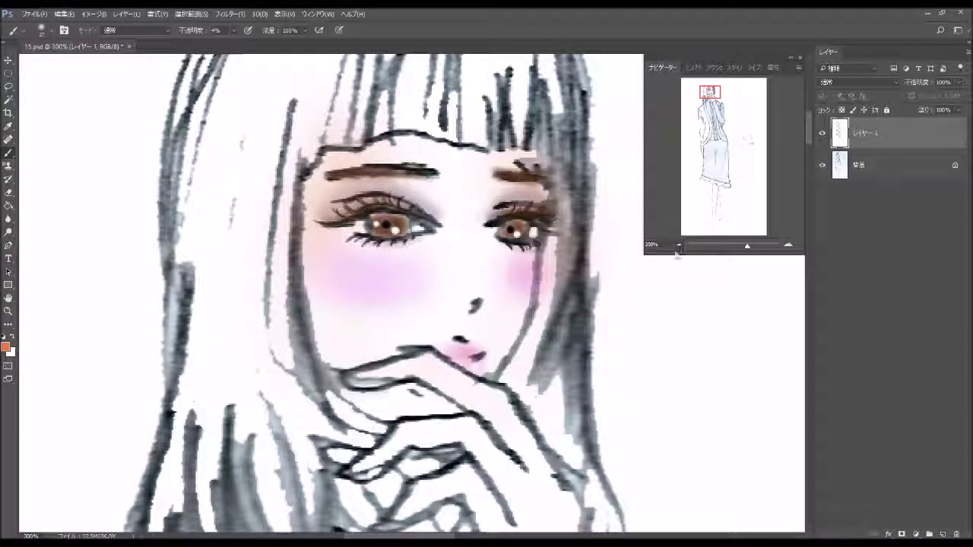
left_click_drag(484, 415, 519, 477)
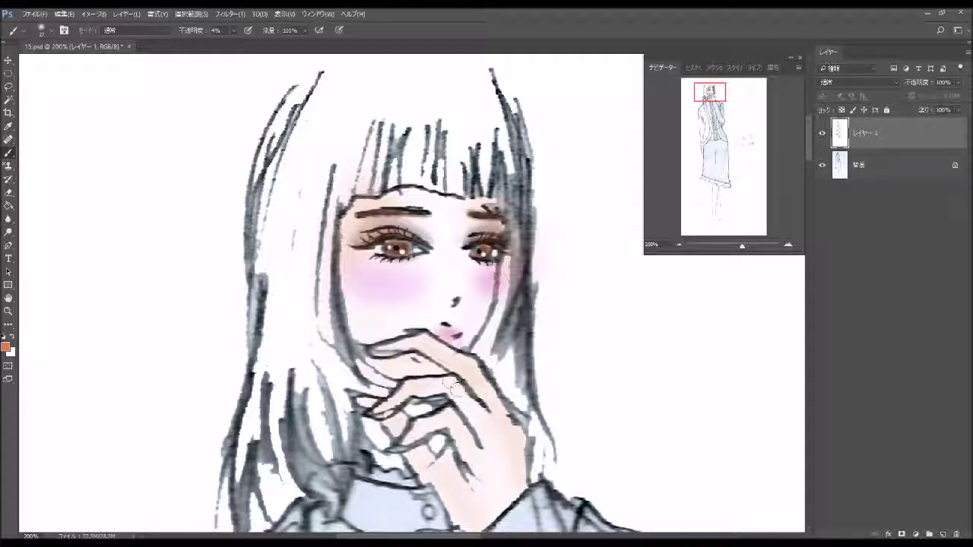
Step: Layer more faint peach tone over the hand and lower figure, then return to 200% on the face
mouse_move(410, 432)
left_mouse_down()
mouse_move(470, 454)
mouse_move(493, 484)
left_mouse_up()
left_click(684, 244)
left_click_drag(711, 106, 700, 166)
left_click_drag(278, 311, 295, 358)
left_click_drag(717, 158, 712, 108)
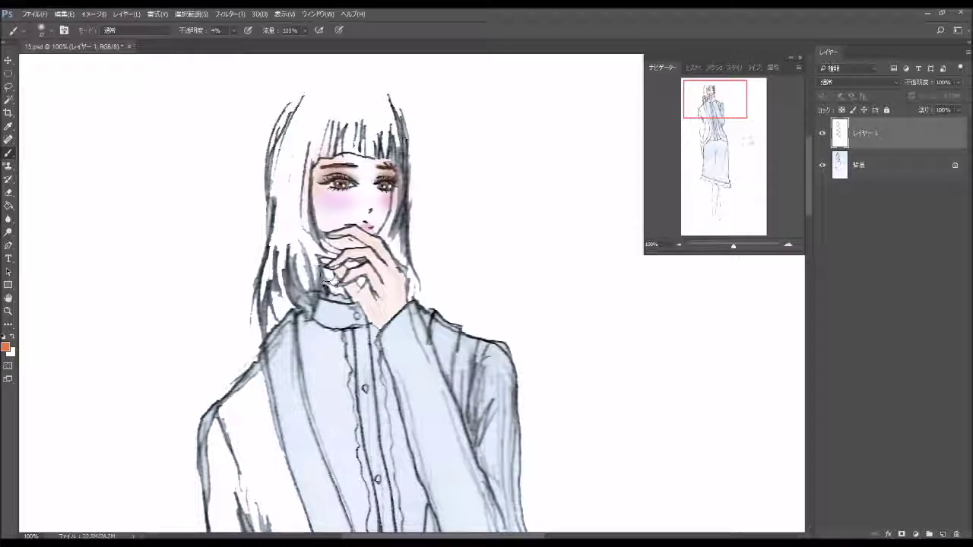
mouse_move(331, 281)
left_mouse_down()
mouse_move(328, 261)
mouse_move(342, 253)
left_mouse_up()
left_click_drag(422, 326, 382, 297)
left_click(787, 247)
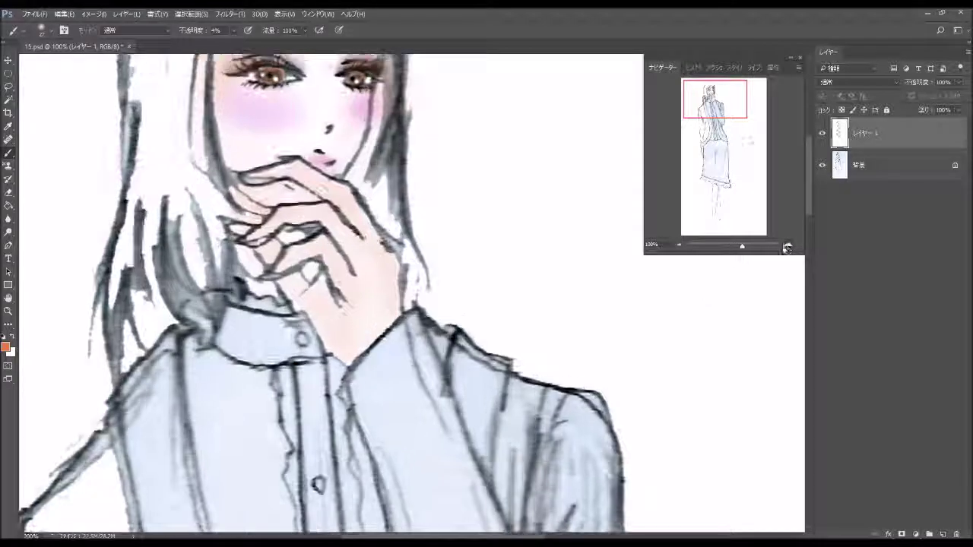
left_click_drag(712, 101, 712, 88)
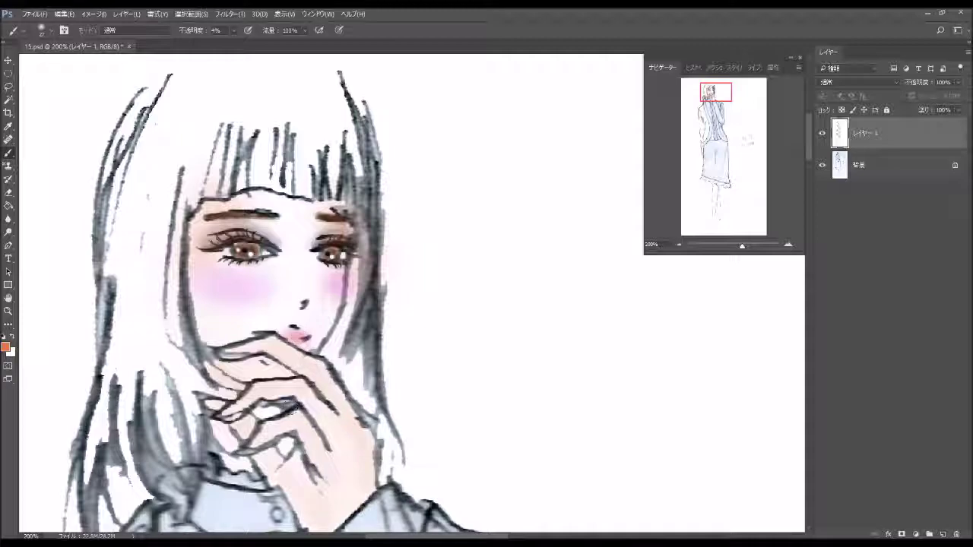
Step: Choose and confirm a teal painting colour
left_click(6, 347)
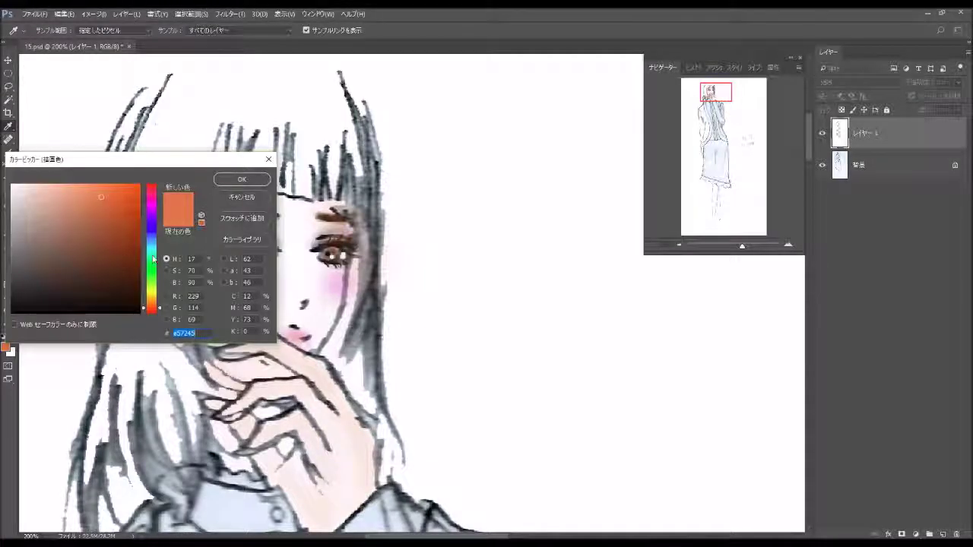
left_click(152, 248)
left_click_drag(114, 232, 107, 222)
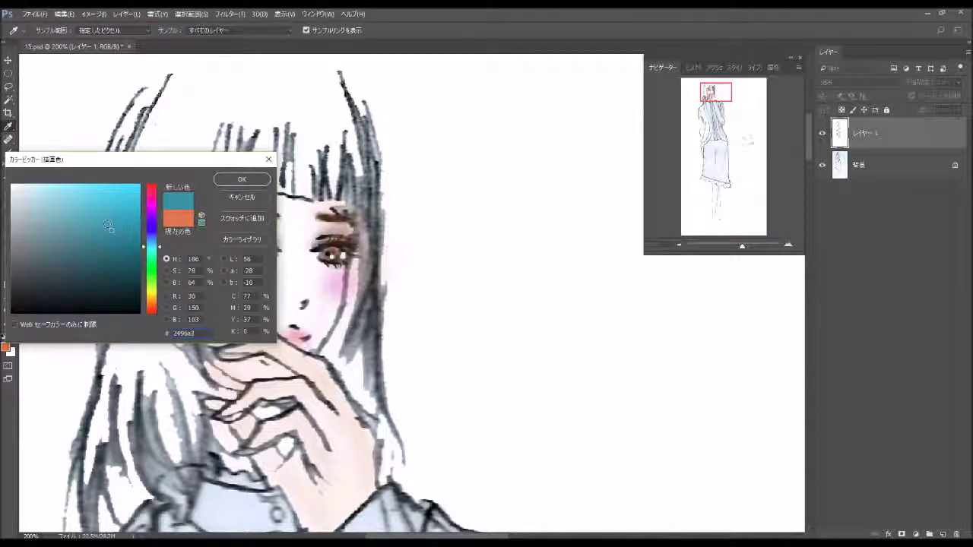
left_click(242, 180)
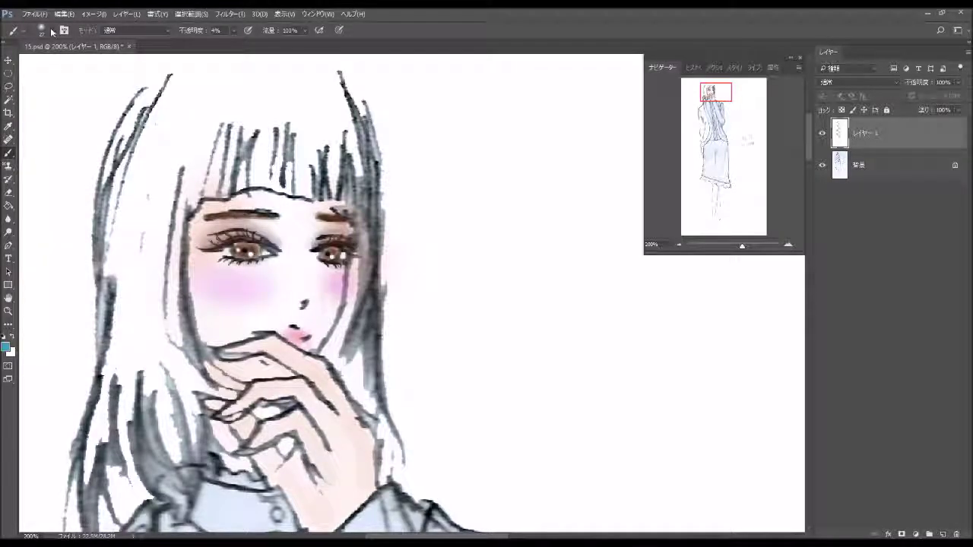
Step: Dot teal under each eye with a 3 px hard brush at 74% opacity, then zoom to 100%
left_click(50, 31)
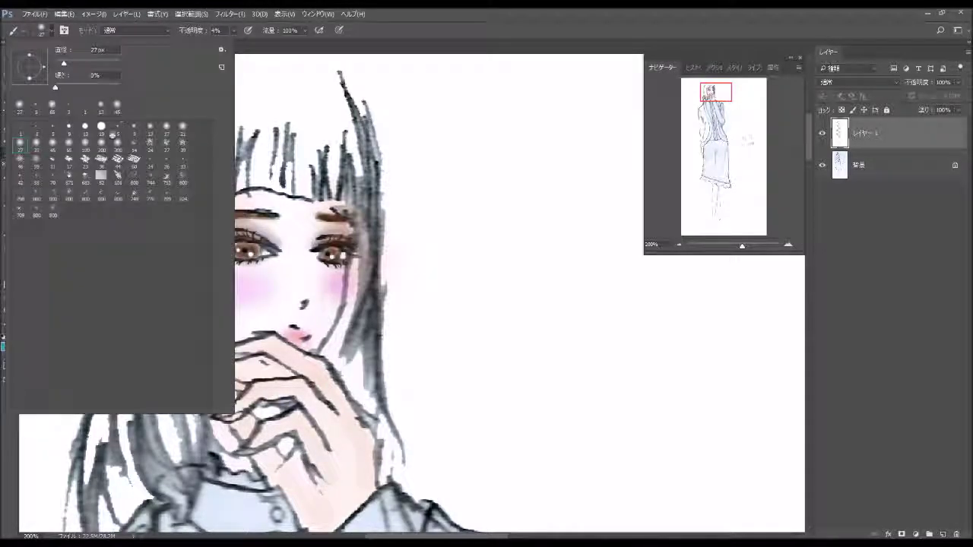
left_click(38, 132)
left_click(234, 30)
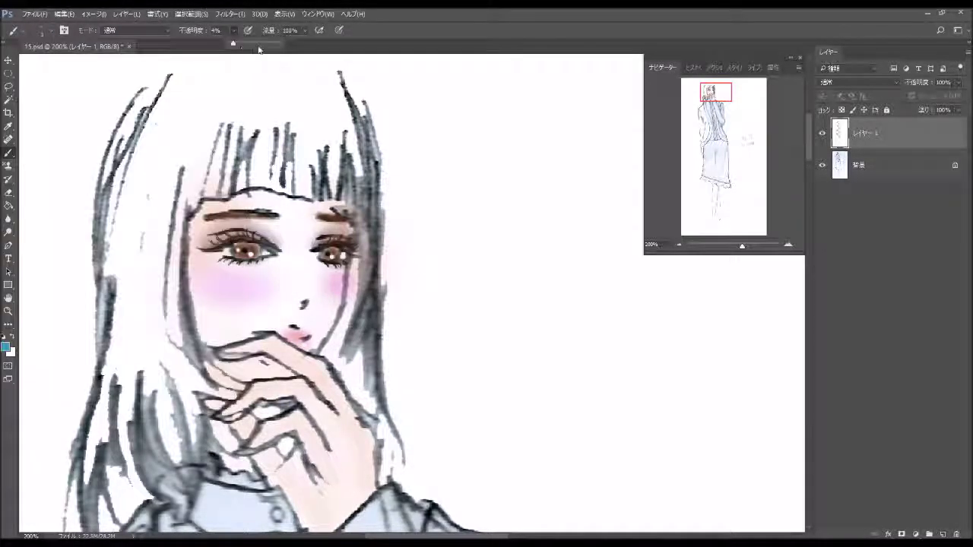
left_click_drag(261, 43, 265, 44)
left_click(240, 279)
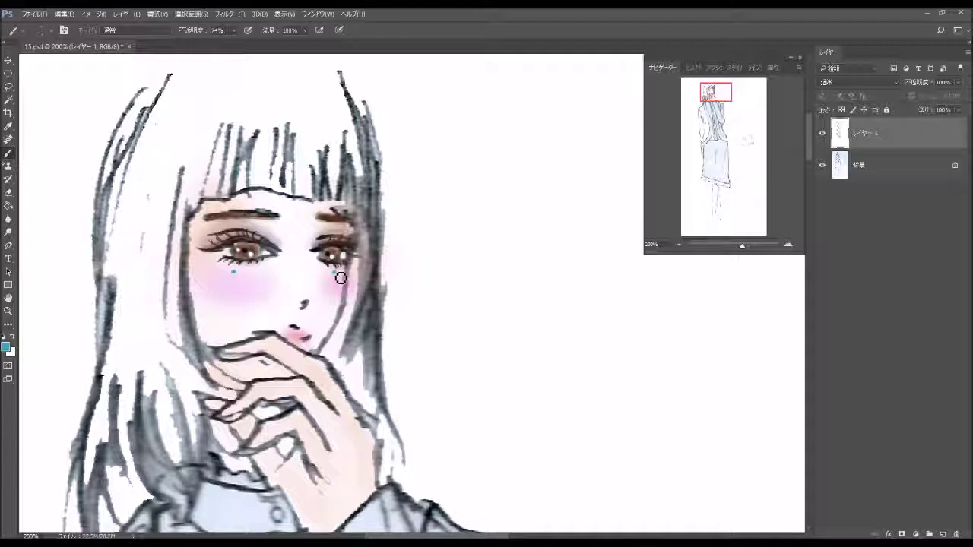
left_click(680, 245)
left_click(680, 245)
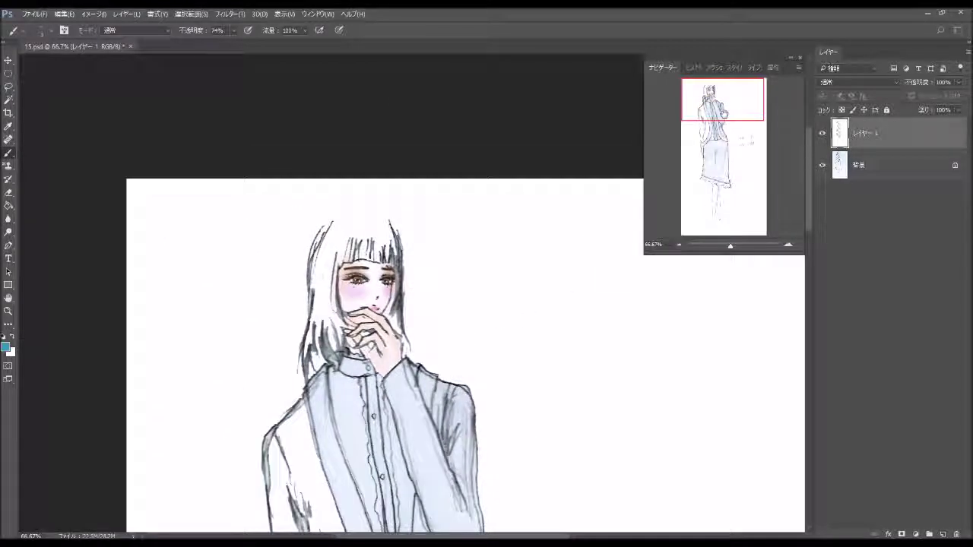
Step: Zoom to the face at 200% and choose a 13 px soft eraser tip
left_click(679, 245)
left_click(679, 246)
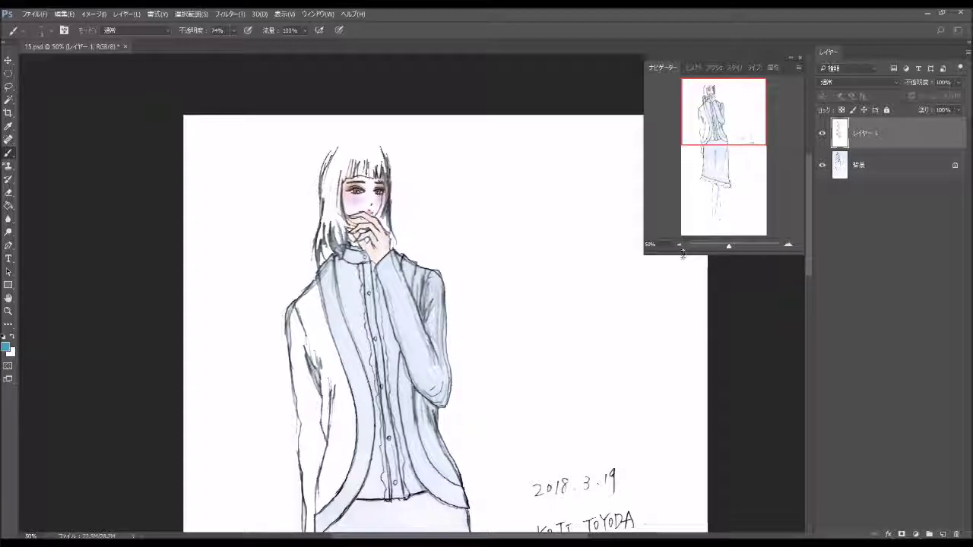
left_click(789, 244)
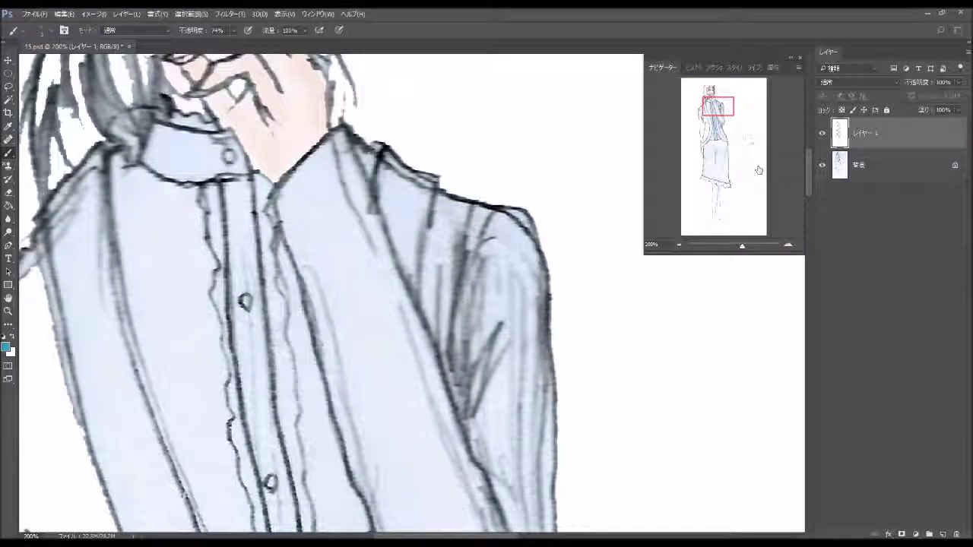
left_click_drag(722, 107, 720, 93)
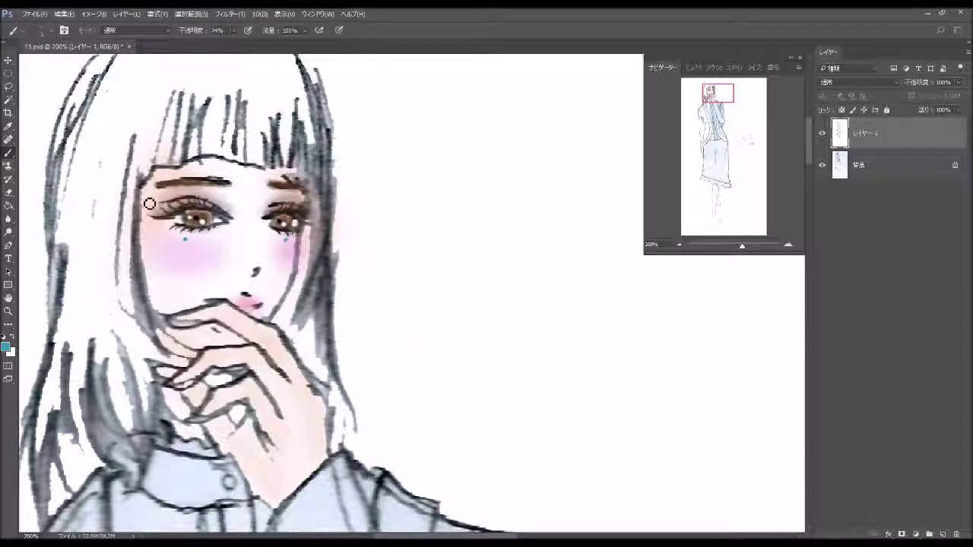
left_click(8, 192)
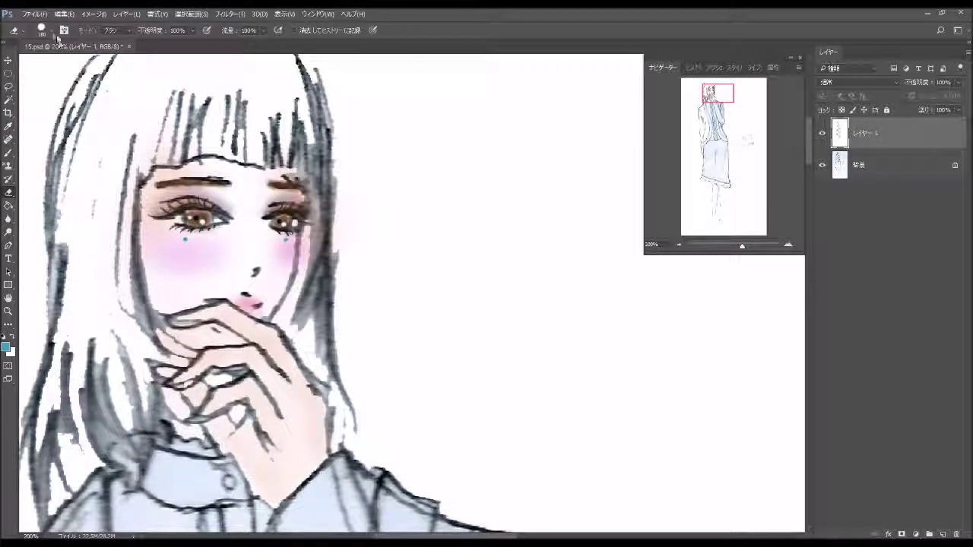
right_click(52, 58)
left_click(150, 131)
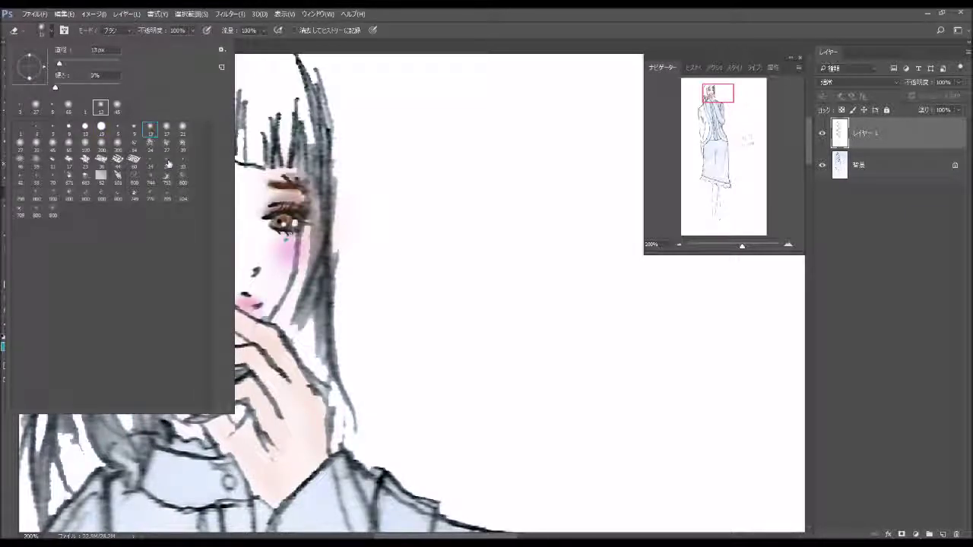
Step: Set eraser opacity to 52% and lightly erase the fingers at the lips
left_click(198, 34)
left_click_drag(196, 43, 148, 43)
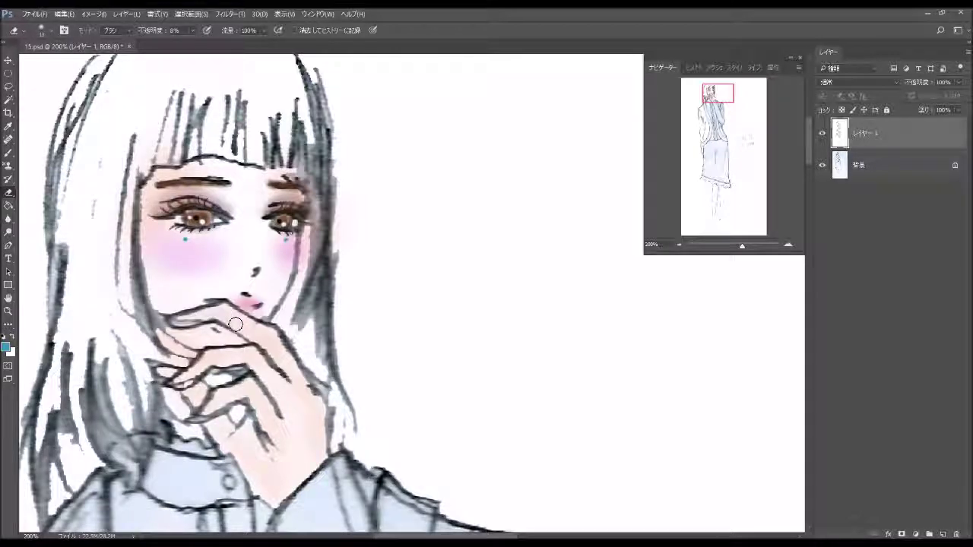
left_click(195, 30)
left_click_drag(191, 43, 216, 43)
mouse_move(213, 311)
left_mouse_down()
mouse_move(279, 357)
mouse_move(301, 339)
left_mouse_up()
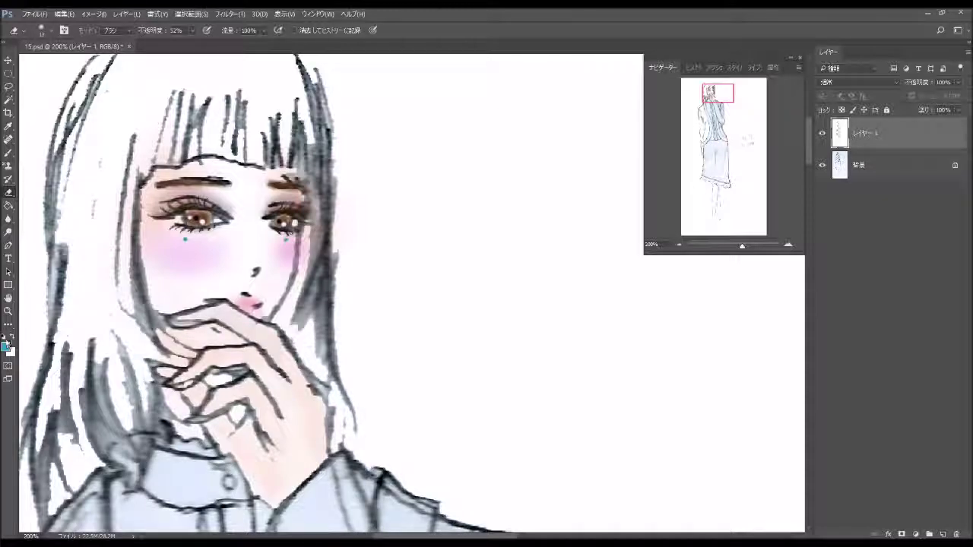
left_click(8, 153)
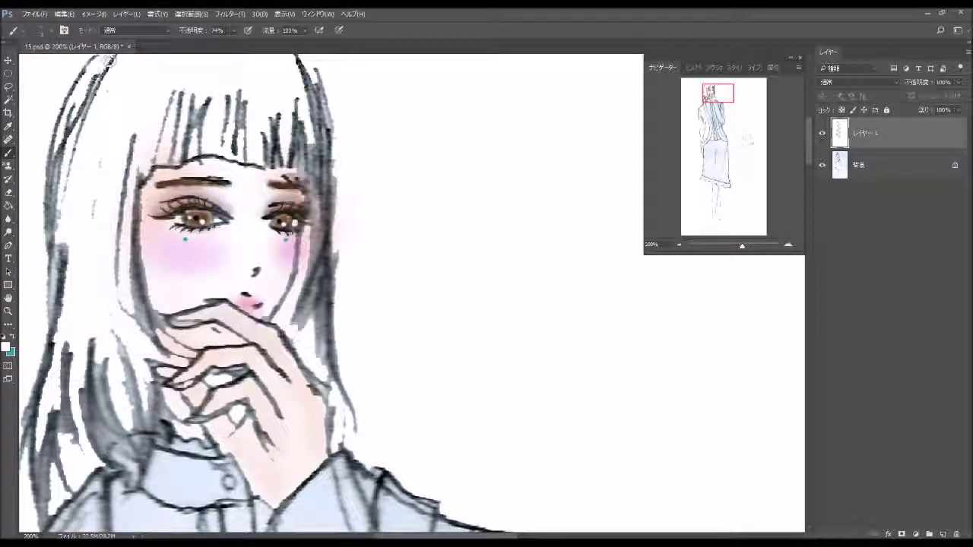
Step: Paint faint white over the hand and ring finger with a 13 px soft brush at 15%
left_click(50, 30)
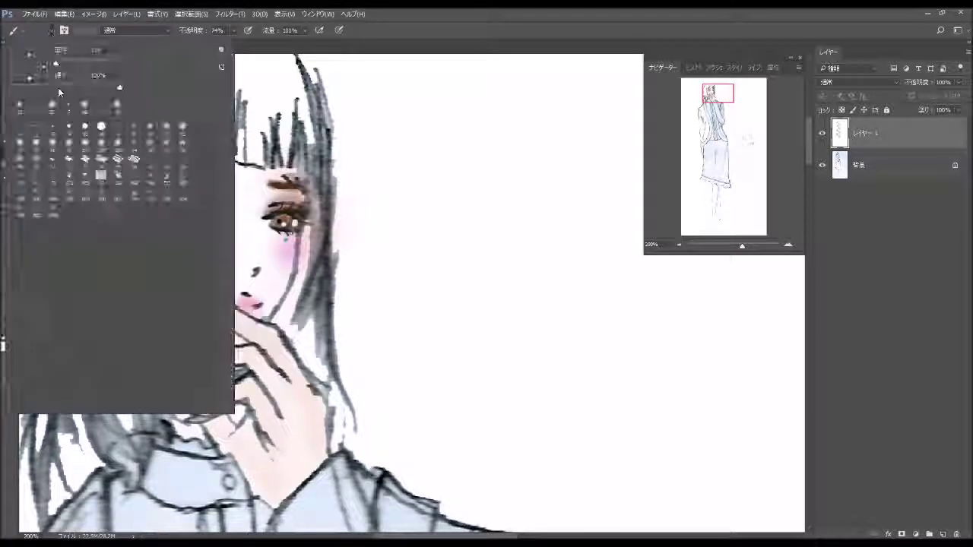
left_click(146, 132)
left_click(233, 30)
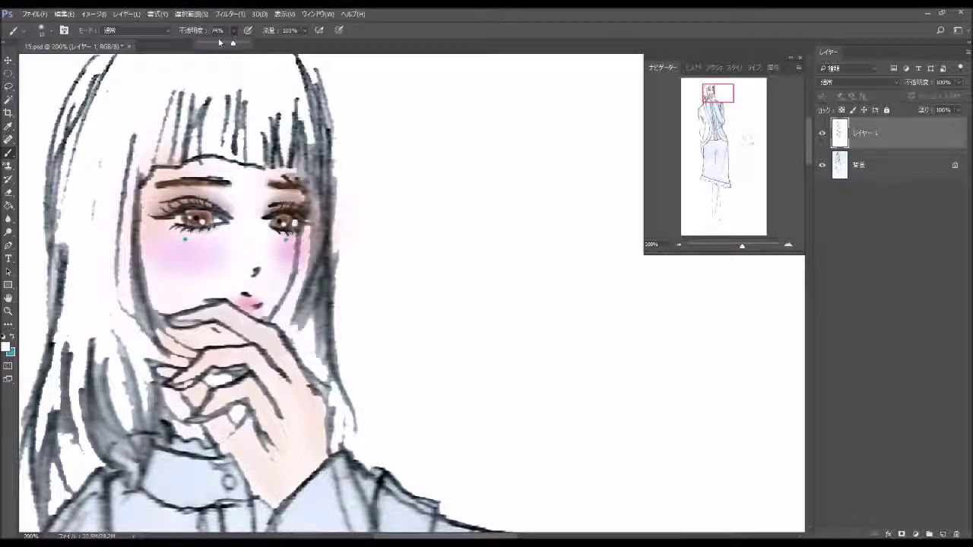
left_click_drag(207, 44, 204, 319)
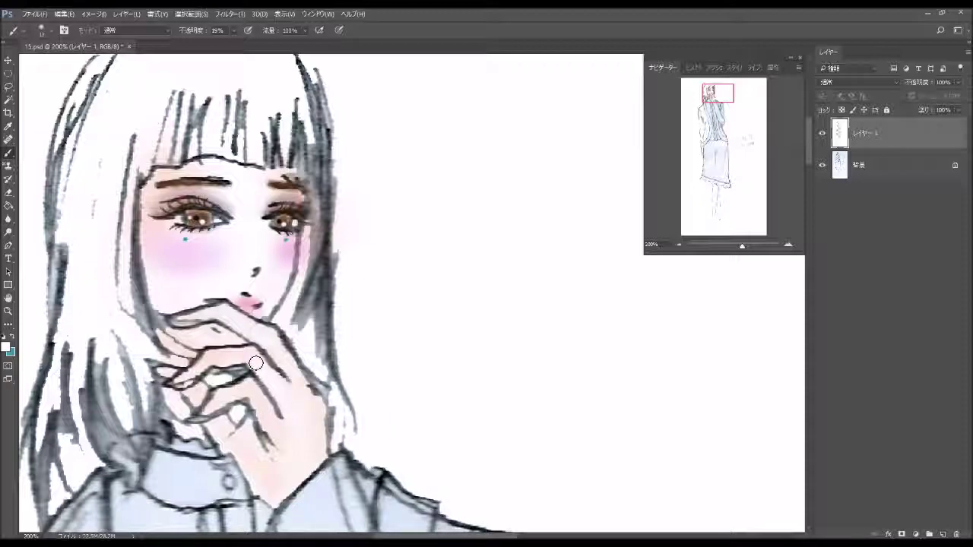
left_click_drag(256, 363, 242, 356)
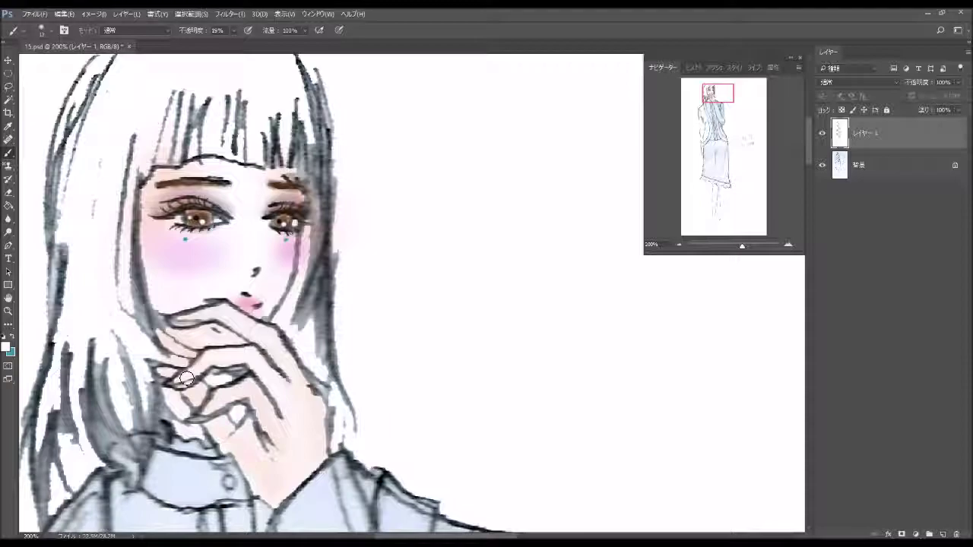
left_click_drag(196, 367, 227, 358)
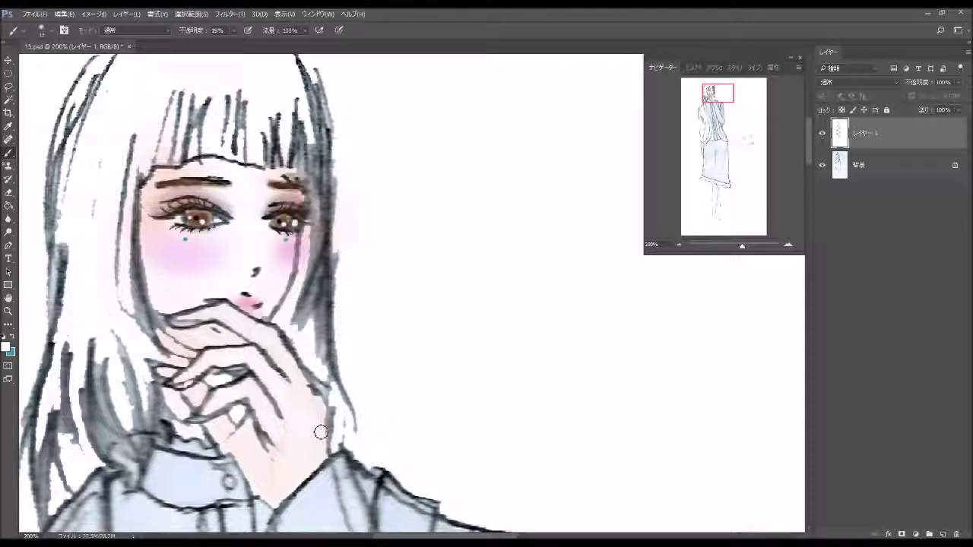
Step: Lighten the neck just above the collar with a 17 px soft brush
left_click_drag(137, 274, 186, 75)
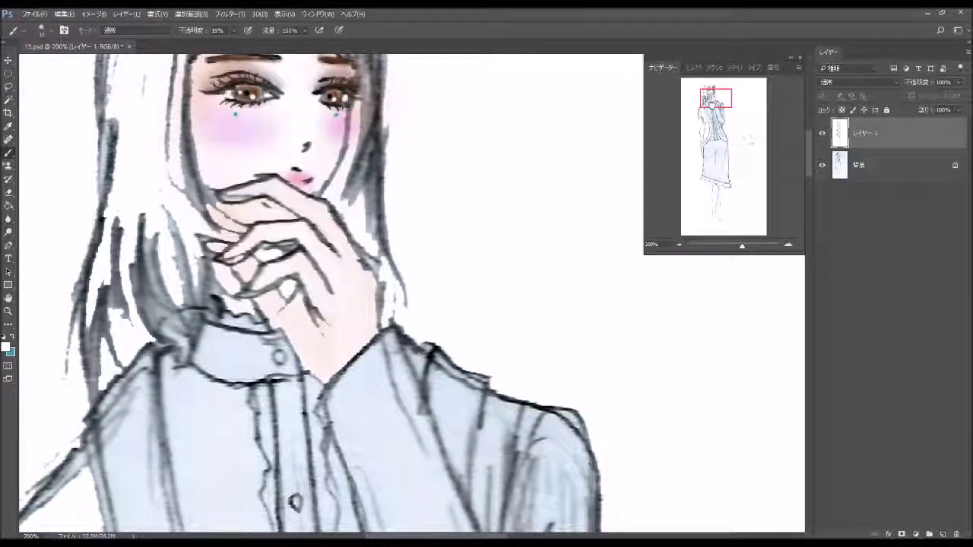
left_click(51, 31)
left_click(167, 134)
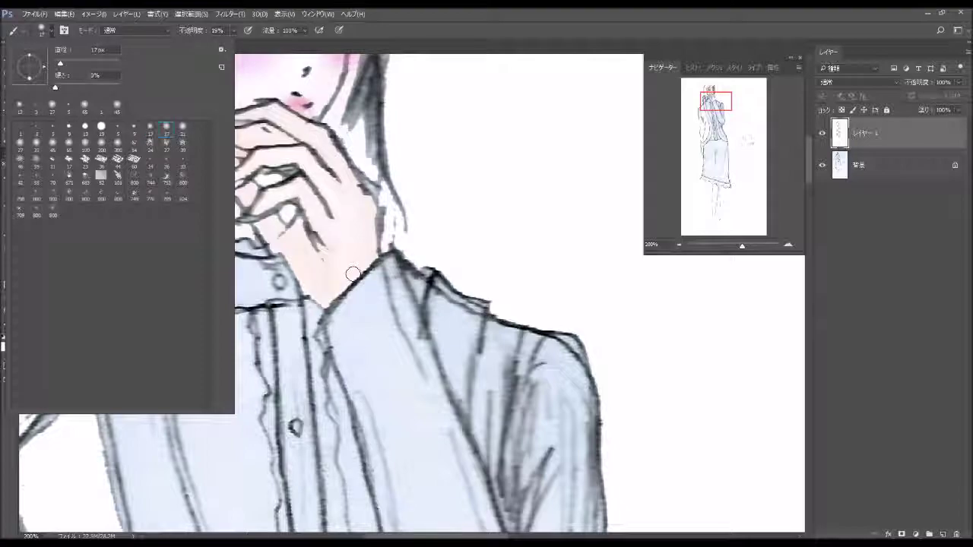
left_click(326, 274)
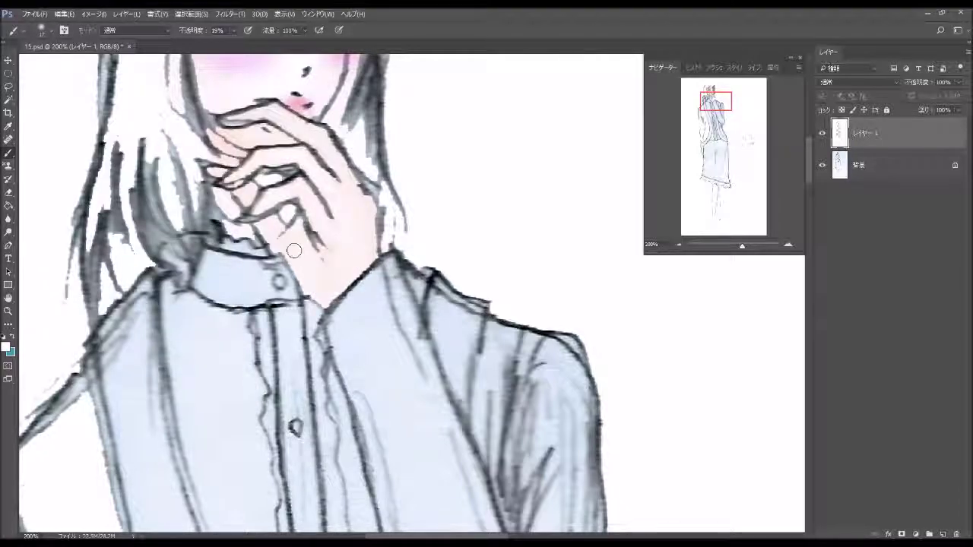
left_click_drag(318, 283, 348, 269)
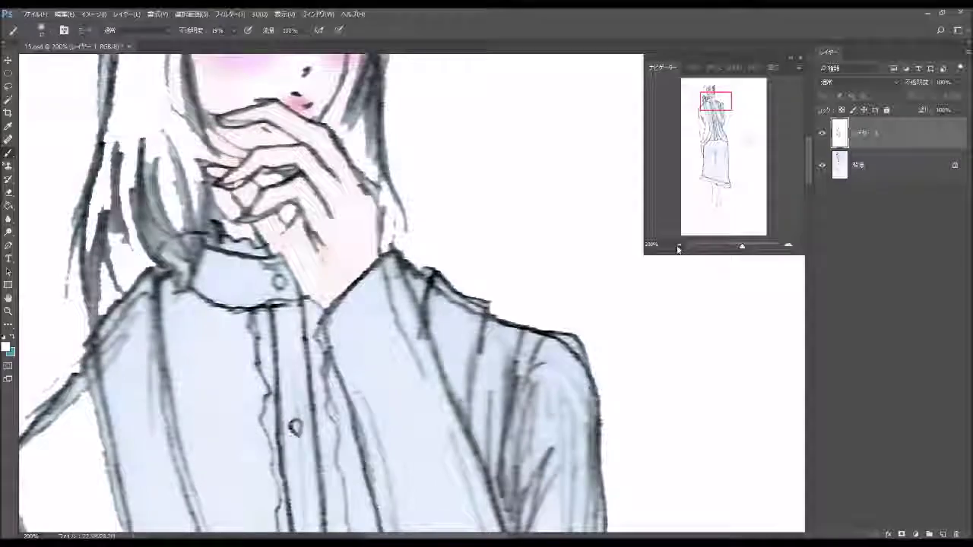
Step: At 100% zoom, add a new layer and set default colours and a 45 px soft brush at 9%
key("ctrl+minus")
key("ctrl+minus")
key("ctrl+minus")
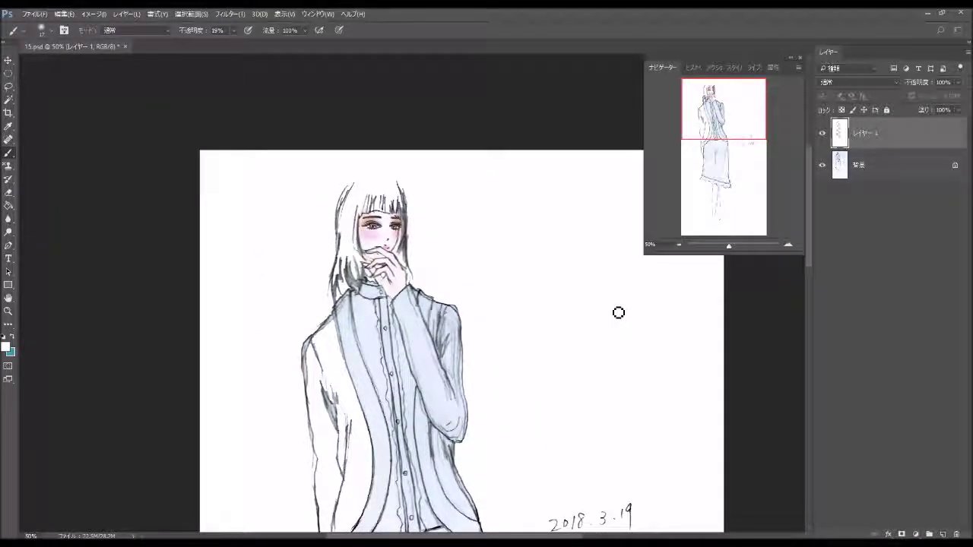
left_click(788, 245)
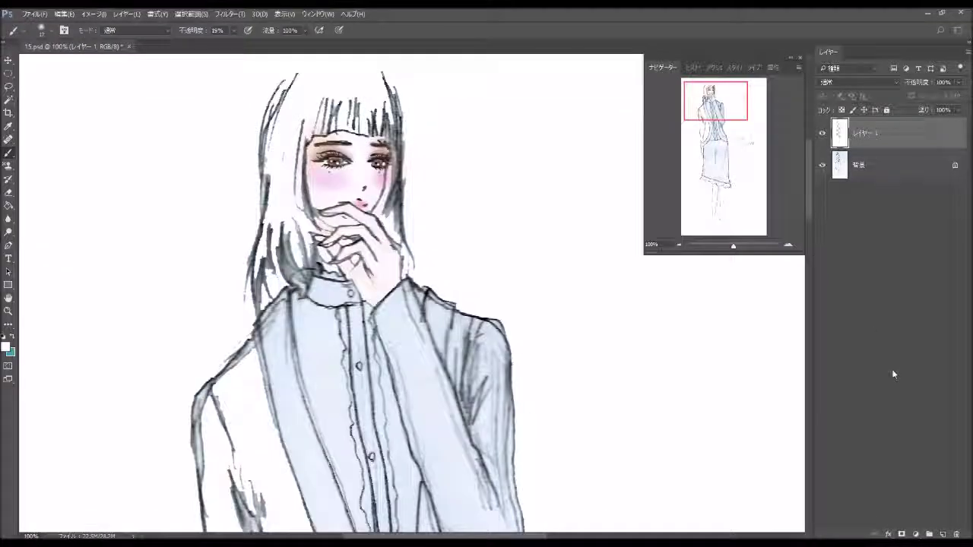
left_click(943, 535)
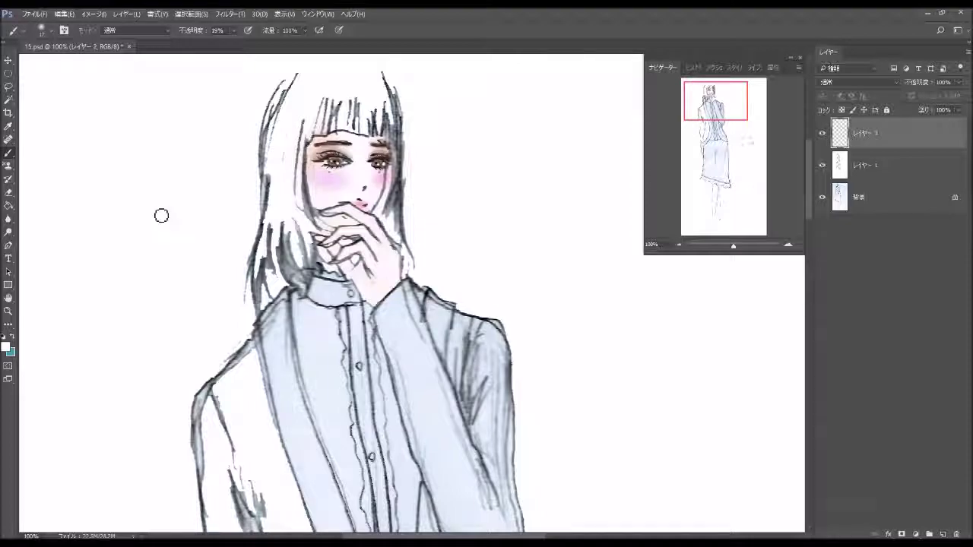
left_click(5, 336)
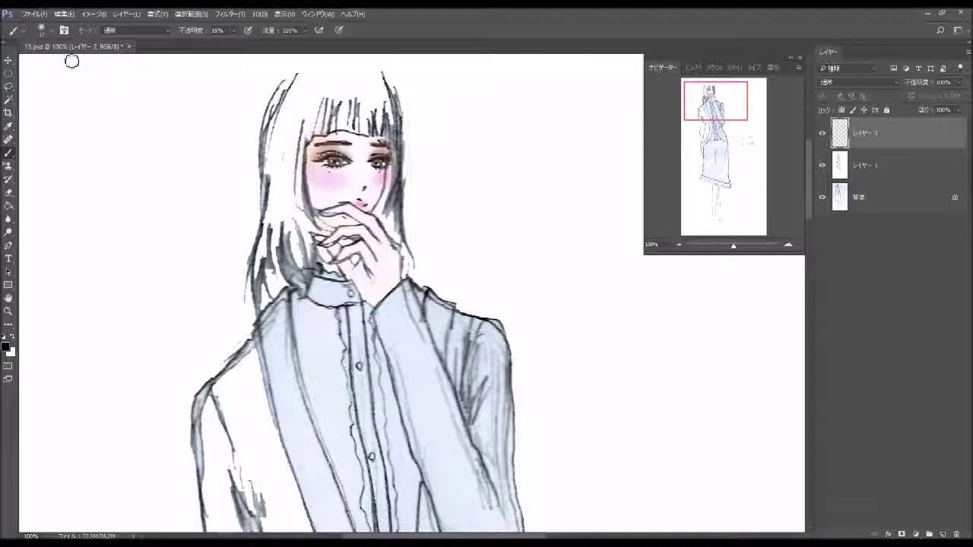
left_click(51, 30)
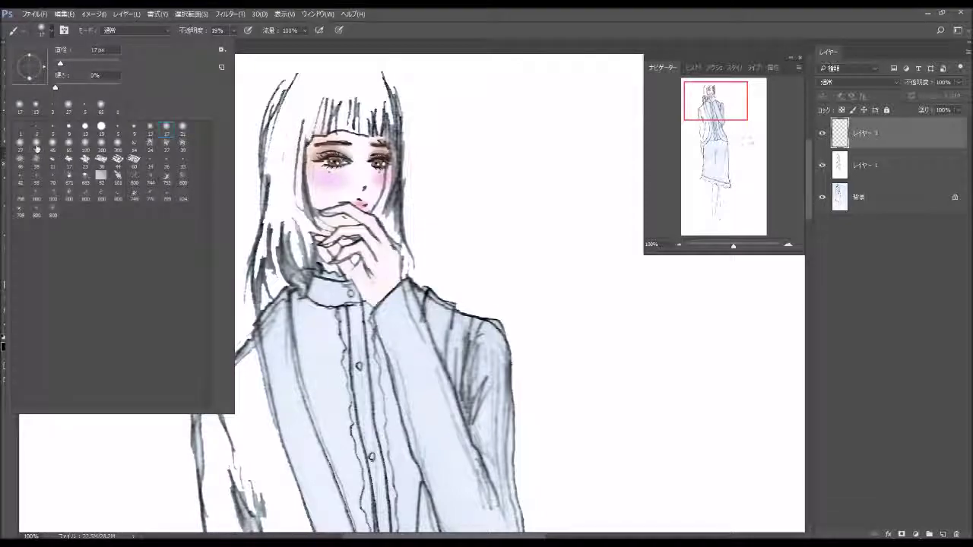
left_click(52, 144)
left_click(234, 32)
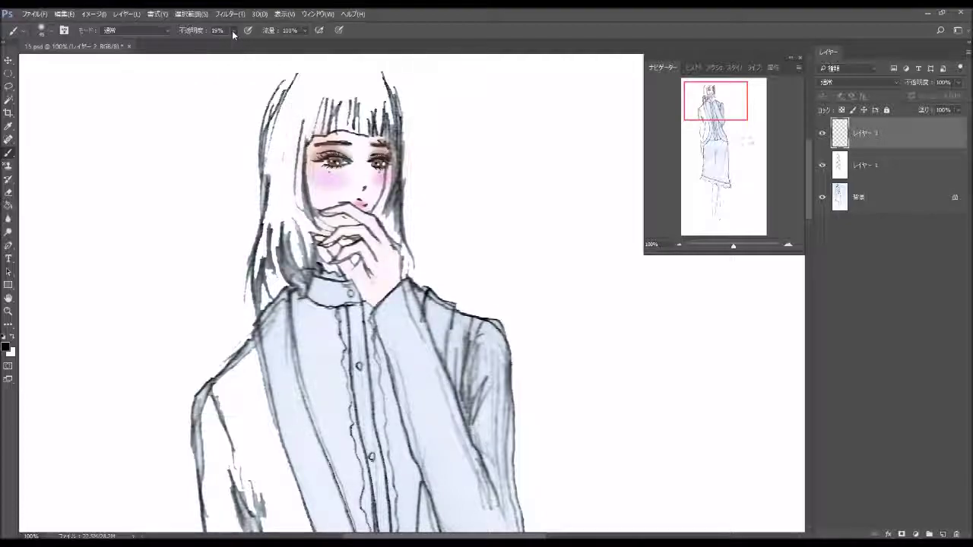
left_click_drag(232, 31, 229, 45)
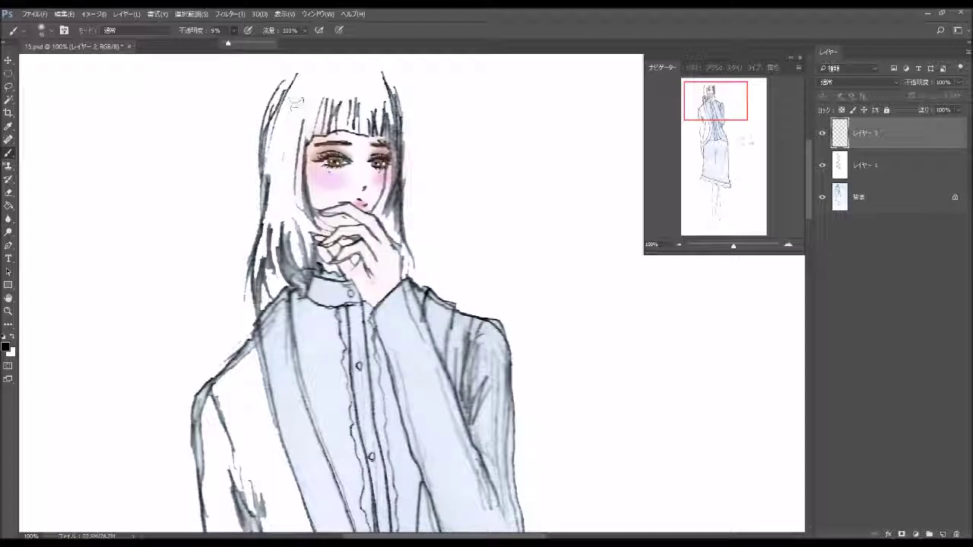
Step: Shade the left side of the hair grey from the temple down to the collar
left_click_drag(293, 93, 279, 220)
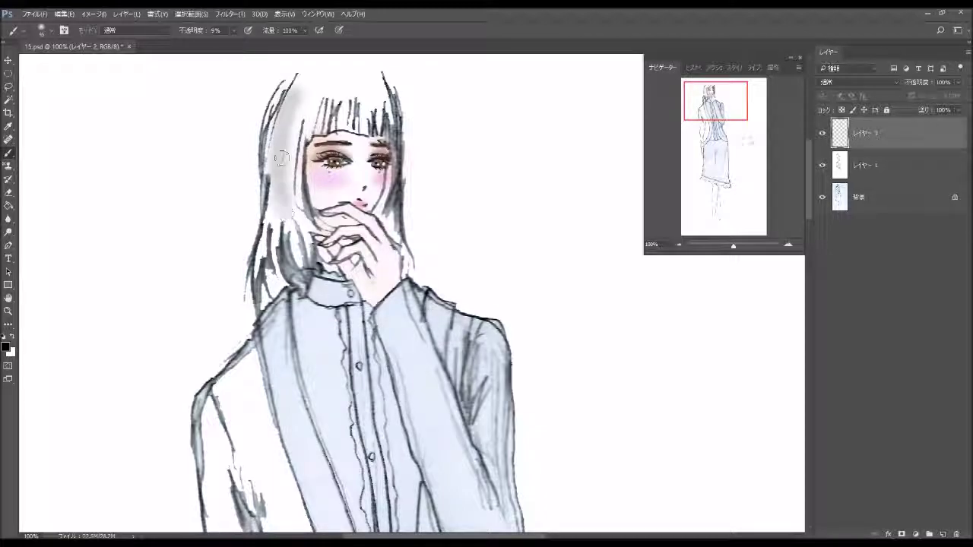
mouse_move(300, 110)
left_mouse_down()
mouse_move(292, 224)
mouse_move(295, 199)
left_mouse_up()
mouse_move(295, 127)
left_mouse_down()
mouse_move(283, 217)
mouse_move(302, 248)
left_mouse_up()
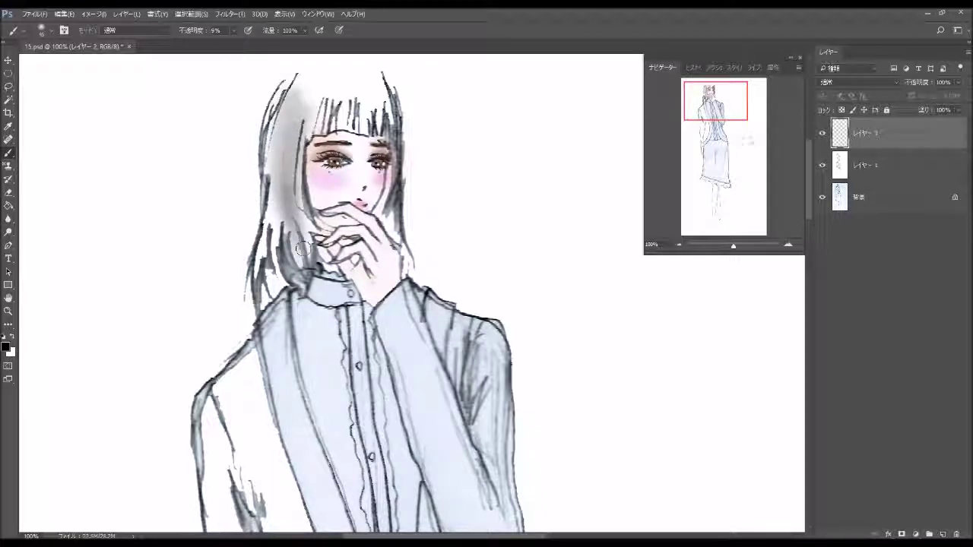
mouse_move(300, 128)
left_mouse_down()
mouse_move(295, 262)
mouse_move(274, 255)
left_mouse_up()
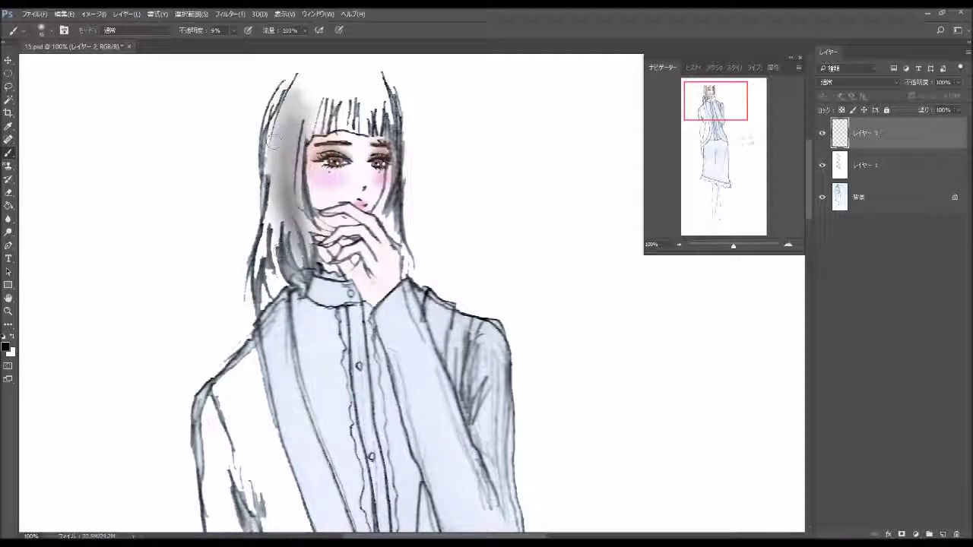
left_click_drag(281, 91, 275, 274)
mouse_move(273, 207)
left_mouse_down()
mouse_move(263, 262)
mouse_move(266, 236)
mouse_move(275, 292)
left_mouse_up()
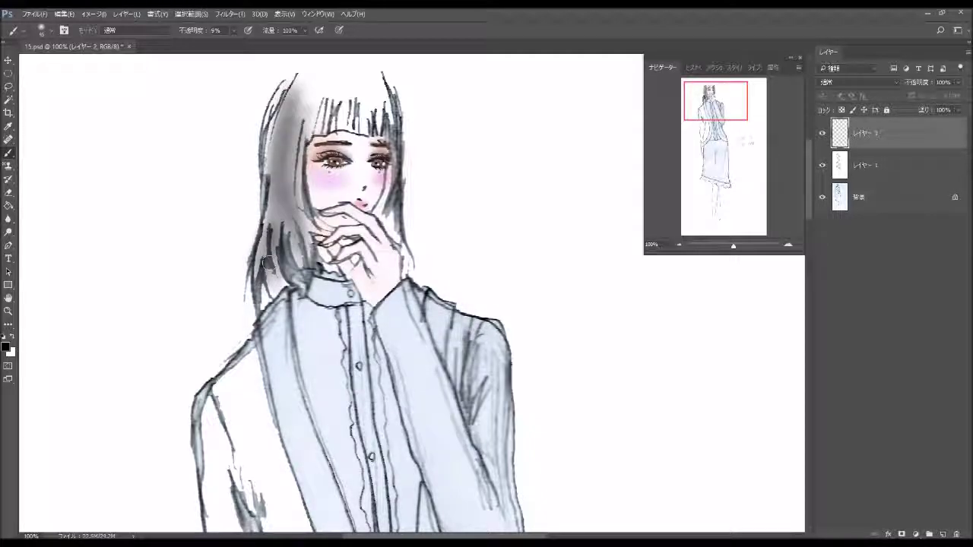
mouse_move(270, 251)
left_mouse_down()
mouse_move(278, 295)
mouse_move(269, 205)
mouse_move(280, 137)
left_mouse_up()
mouse_move(271, 176)
left_mouse_down()
mouse_move(297, 95)
mouse_move(314, 114)
left_mouse_up()
left_click_drag(298, 228, 279, 190)
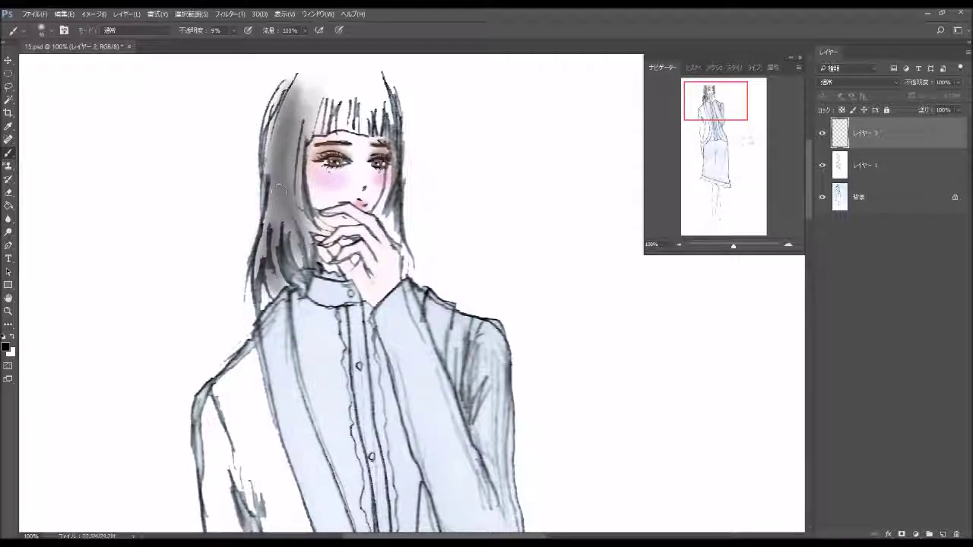
Step: Shade the top of the hair grey and darken the left strands further
left_click_drag(326, 107, 328, 126)
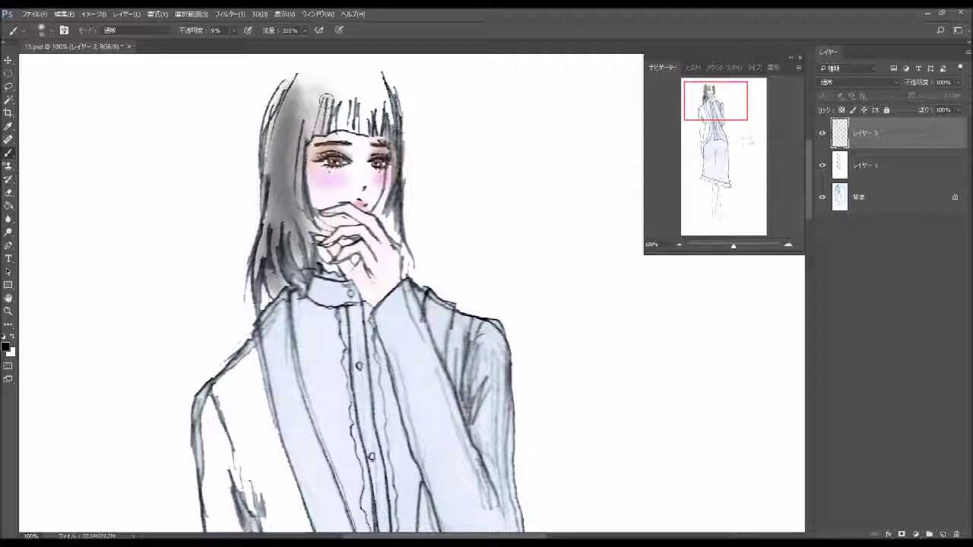
mouse_move(319, 87)
left_mouse_down()
mouse_move(304, 133)
mouse_move(344, 96)
mouse_move(341, 126)
mouse_move(357, 129)
left_mouse_up()
mouse_move(349, 95)
left_mouse_down()
mouse_move(368, 133)
mouse_move(384, 95)
mouse_move(392, 133)
left_mouse_up()
mouse_move(387, 83)
left_mouse_down()
mouse_move(384, 137)
mouse_move(351, 114)
mouse_move(304, 125)
mouse_move(300, 152)
left_mouse_up()
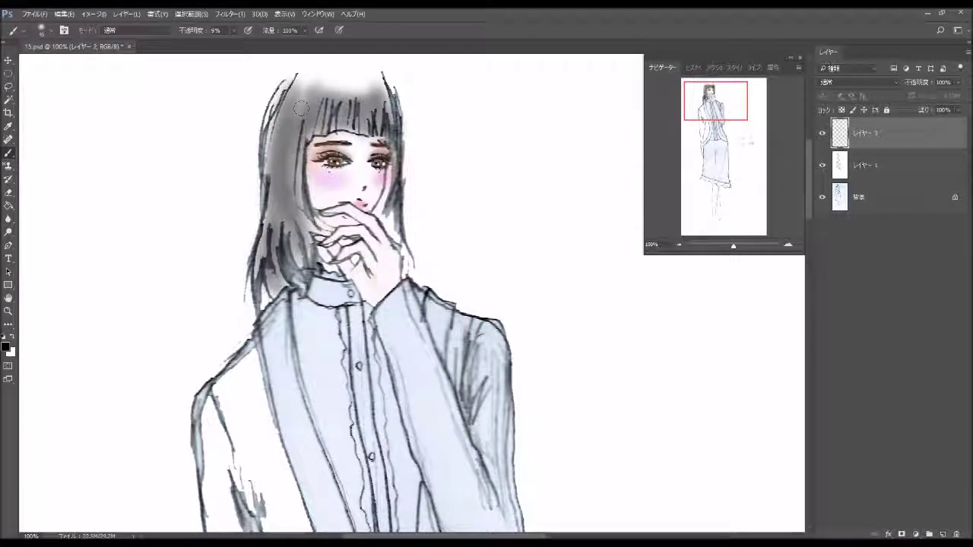
mouse_move(303, 90)
left_mouse_down()
mouse_move(288, 196)
mouse_move(266, 239)
mouse_move(263, 190)
left_mouse_up()
left_click_drag(278, 107, 263, 182)
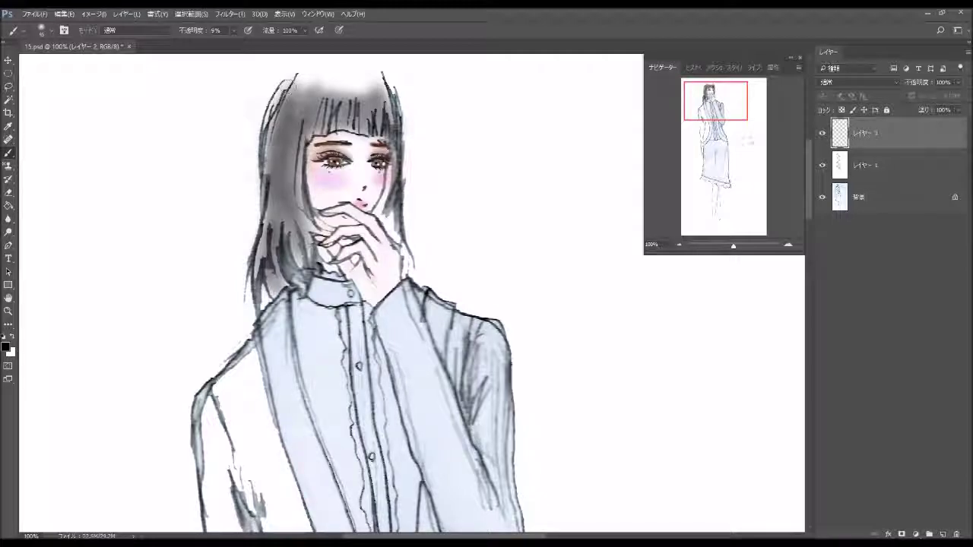
mouse_move(293, 82)
left_mouse_down()
mouse_move(266, 171)
mouse_move(270, 220)
left_mouse_up()
left_click_drag(277, 163, 263, 281)
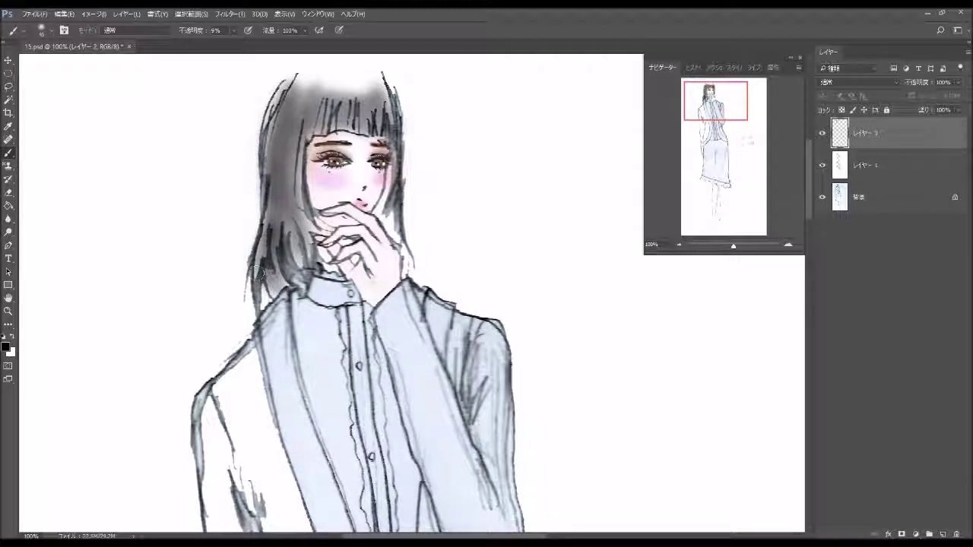
left_click_drag(266, 240, 275, 239)
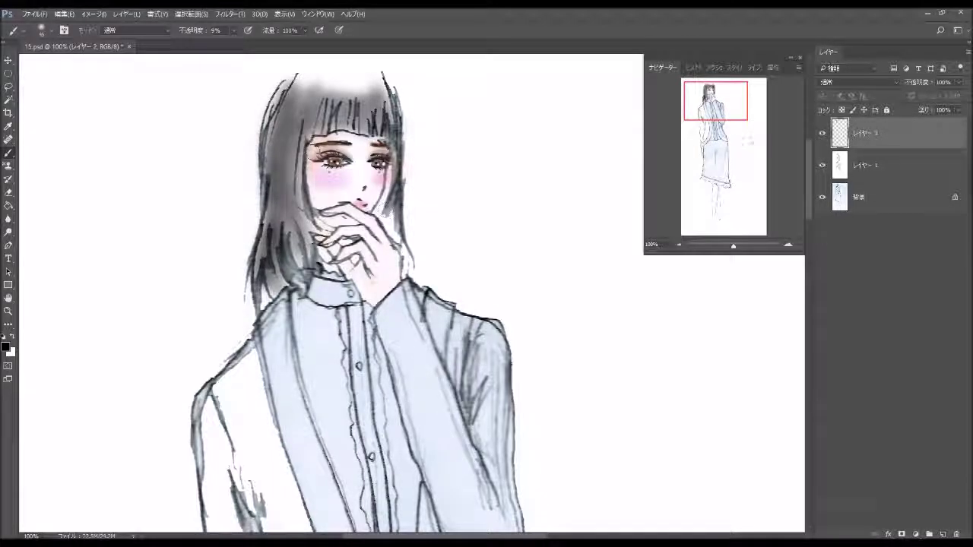
Step: Switch to a smaller soft brush and shade the hair along the right cheek
left_click(47, 30)
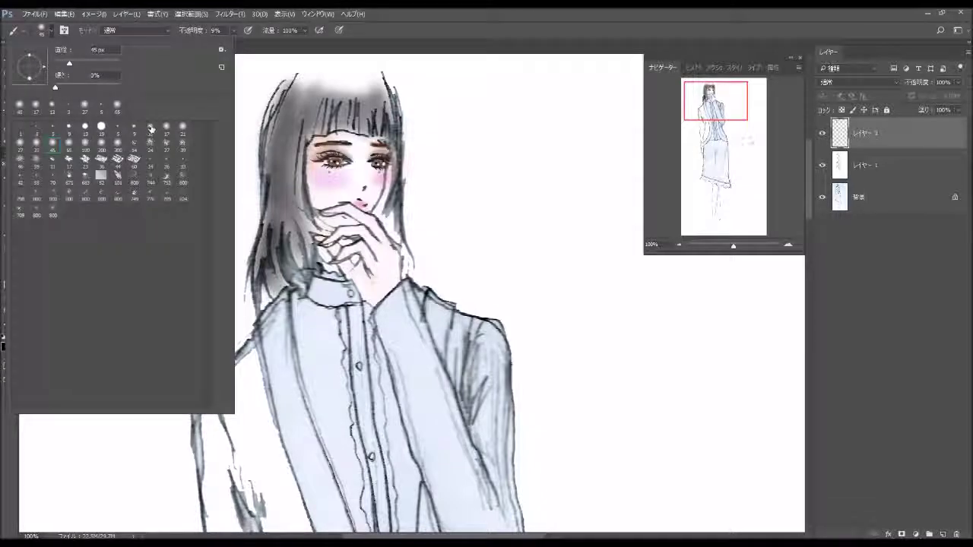
left_click(167, 132)
left_click(398, 178)
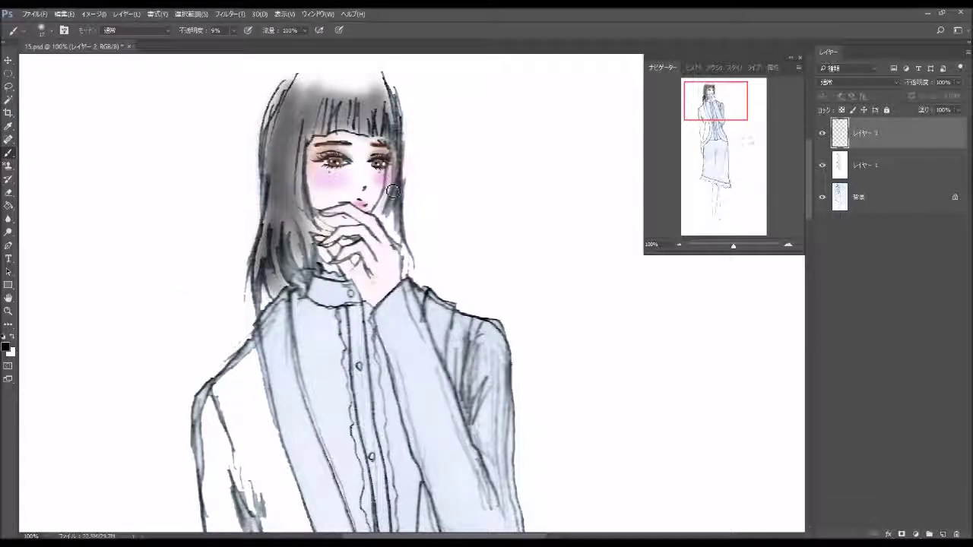
left_click_drag(397, 175, 389, 226)
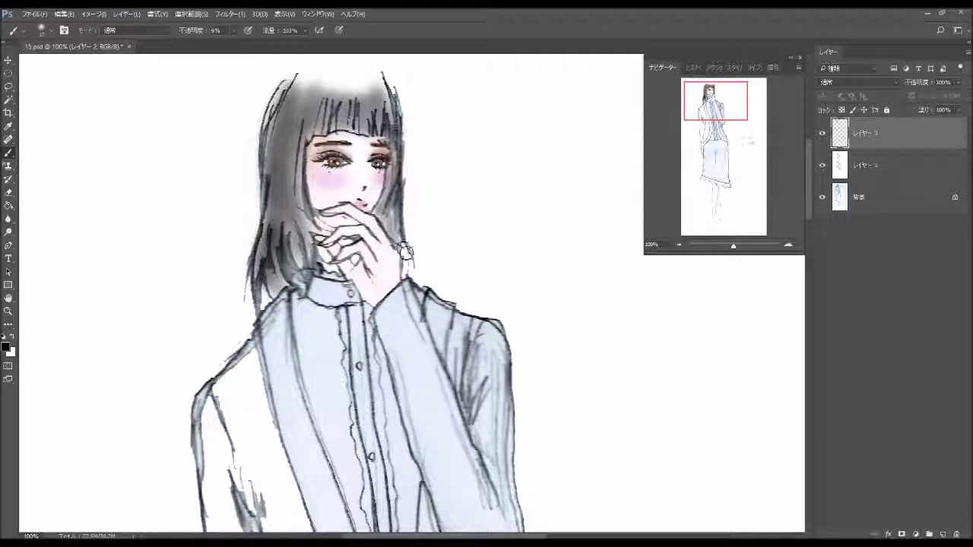
left_click_drag(410, 262, 417, 280)
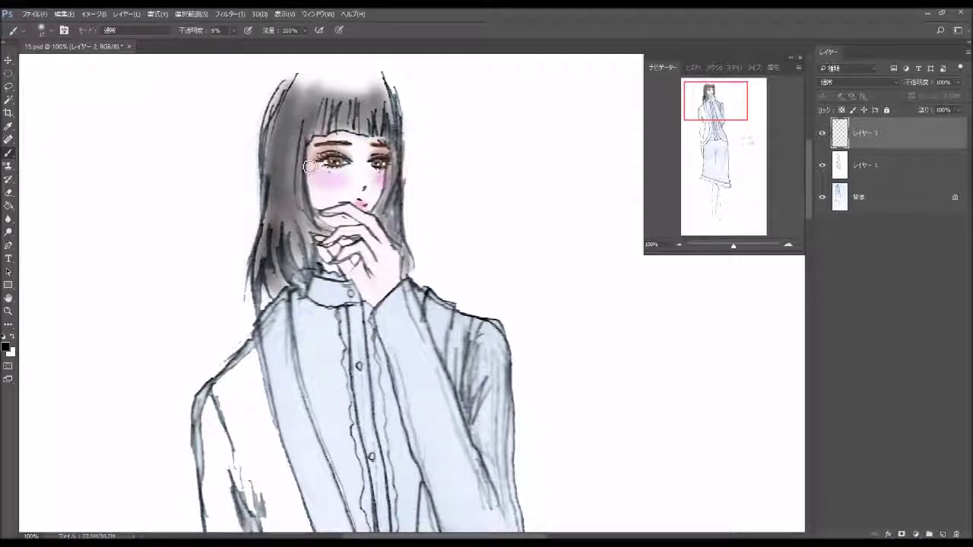
Step: Darken the left hair strands from the bangs down to the lower strands
left_click_drag(317, 130, 313, 219)
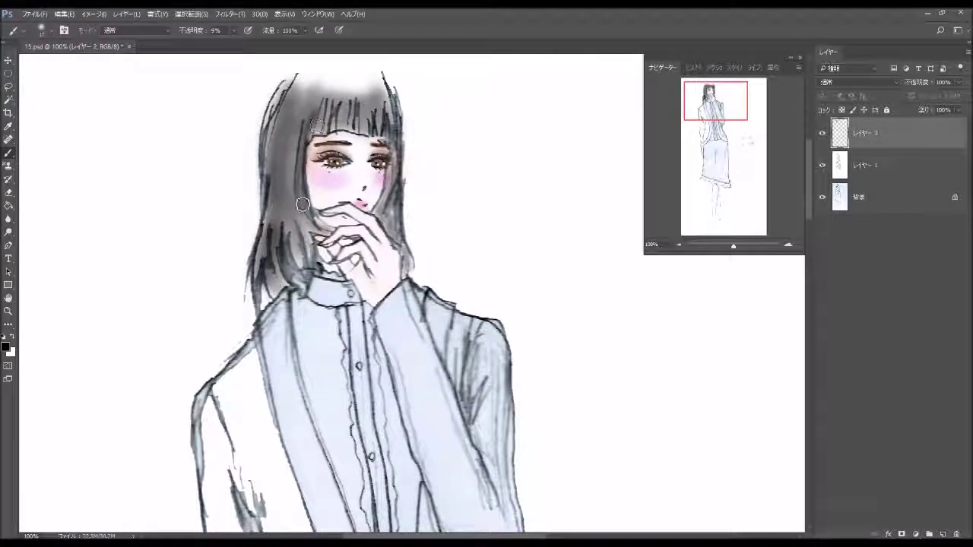
left_click_drag(317, 126, 304, 213)
mouse_move(307, 251)
left_mouse_down()
mouse_move(306, 231)
mouse_move(273, 283)
left_mouse_up()
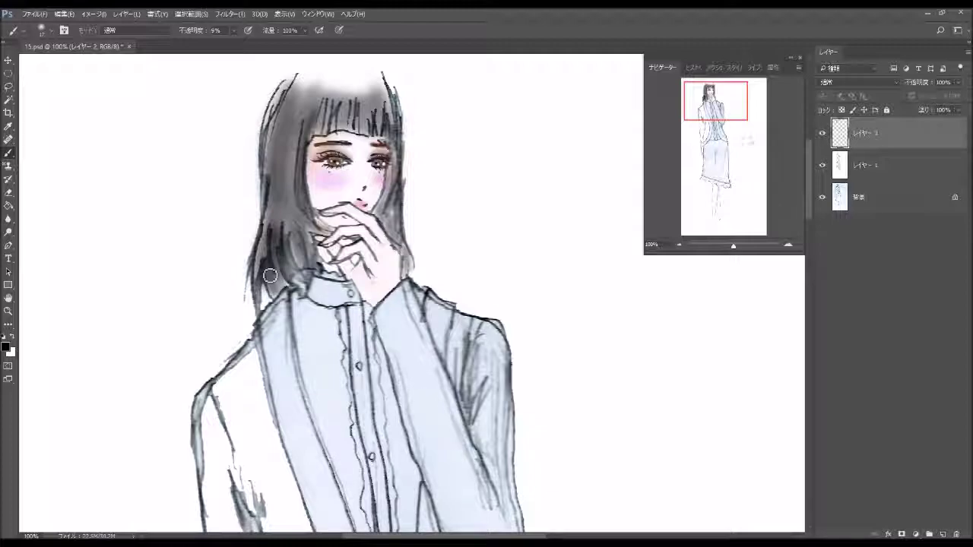
left_click_drag(273, 284, 269, 195)
mouse_move(295, 101)
left_mouse_down()
mouse_move(292, 89)
mouse_move(262, 254)
left_mouse_up()
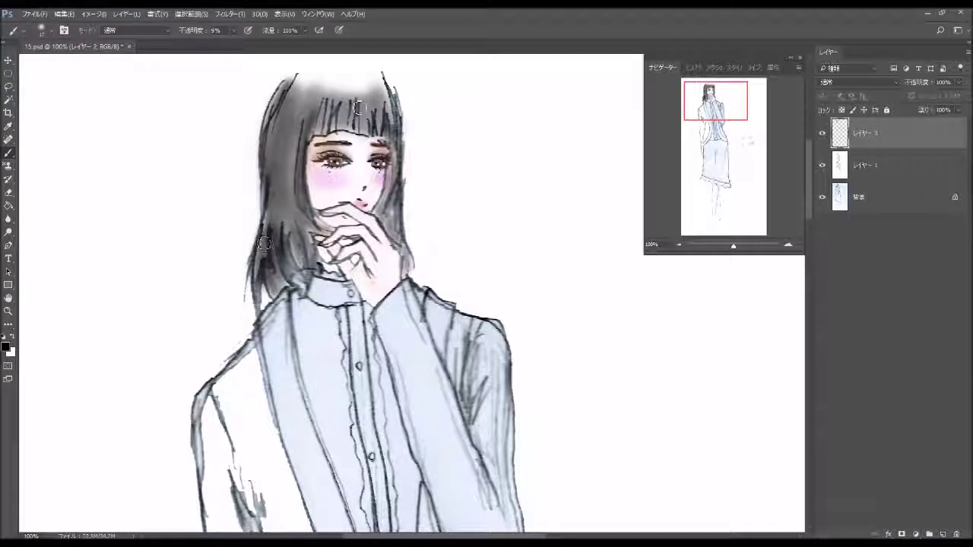
mouse_move(326, 100)
left_mouse_down()
mouse_move(323, 132)
mouse_move(333, 119)
mouse_move(332, 131)
mouse_move(315, 142)
mouse_move(380, 120)
mouse_move(389, 95)
mouse_move(399, 152)
left_mouse_up()
Step: Deepen the right hair edge, the bangs, and the strands beside the hand
left_click_drag(395, 114, 395, 202)
left_click_drag(394, 160, 388, 212)
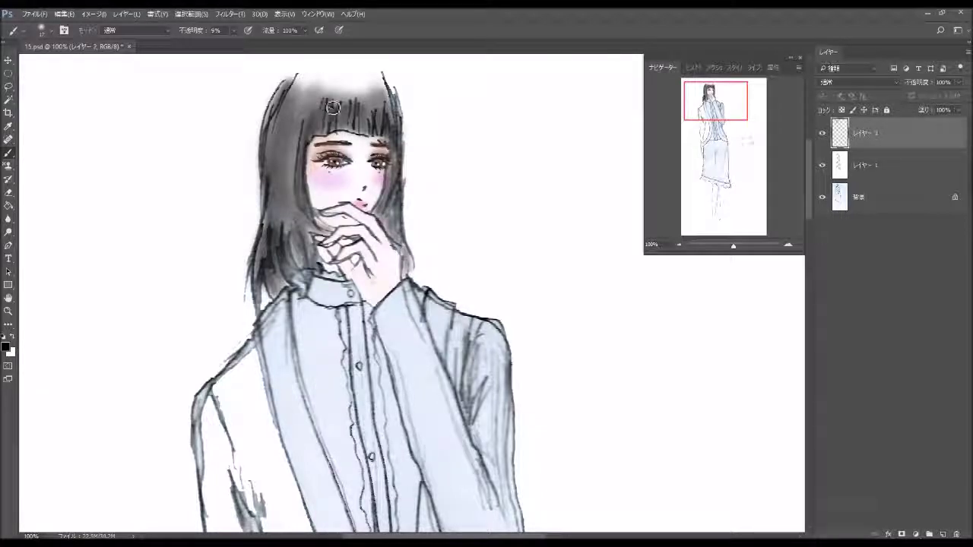
mouse_move(322, 106)
left_mouse_down()
mouse_move(321, 141)
mouse_move(306, 102)
mouse_move(296, 206)
left_mouse_up()
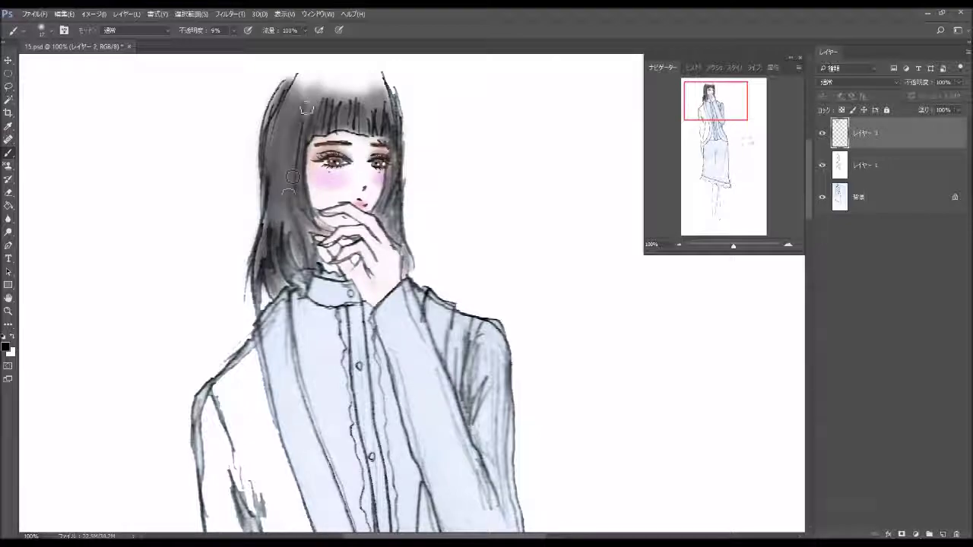
left_click_drag(300, 114, 289, 186)
left_click_drag(296, 109, 281, 169)
left_click_drag(296, 126, 291, 186)
left_click_drag(308, 254, 322, 230)
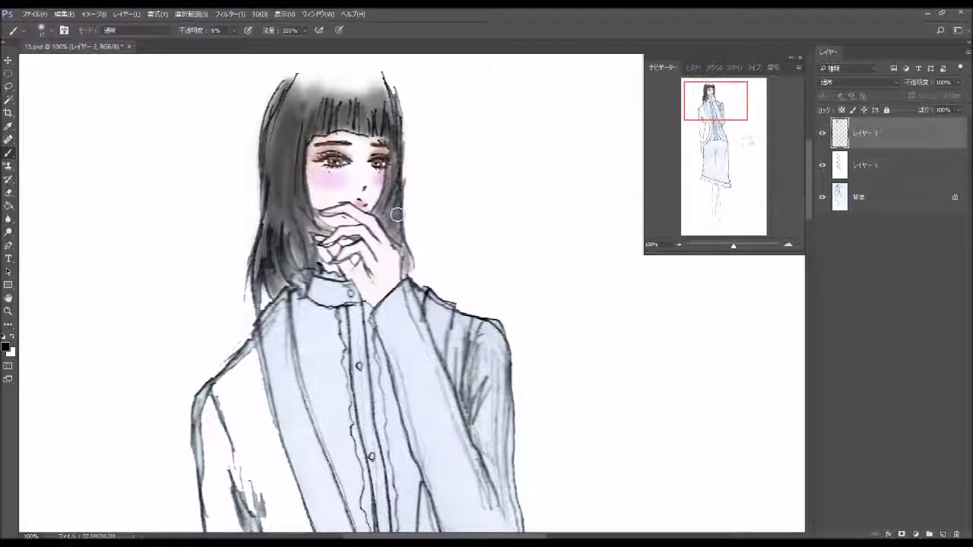
Step: Apply a Bevel & Emboss layer style to the hair shading layer
double_click(922, 140)
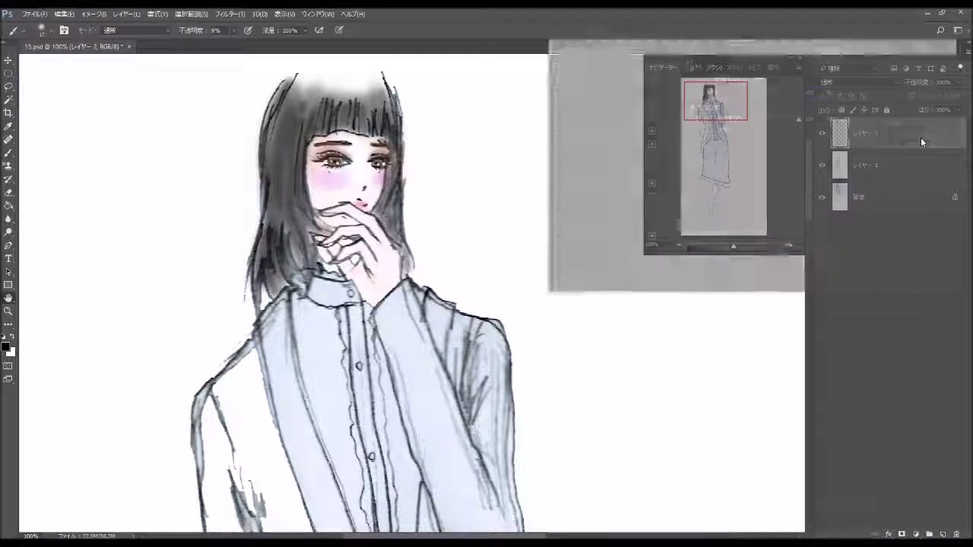
left_click(559, 93)
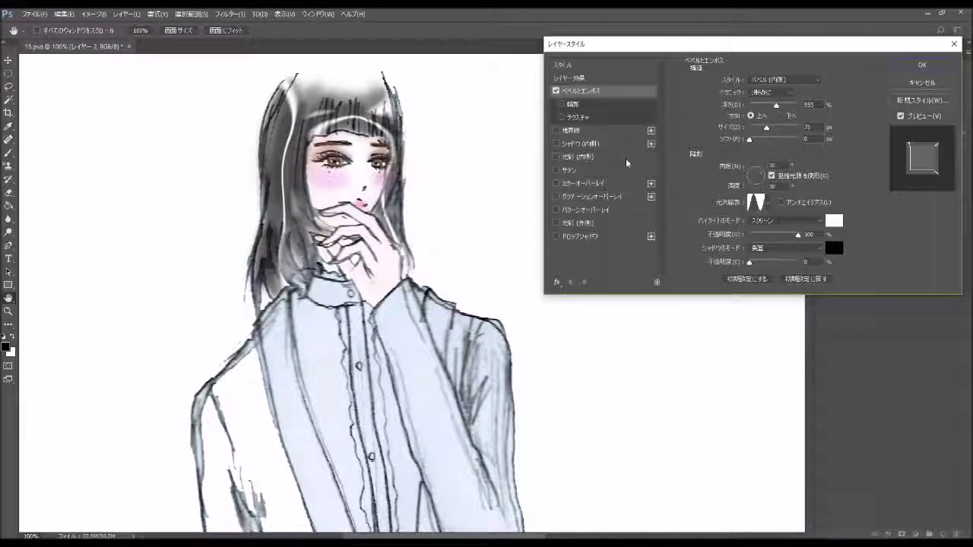
left_click(904, 68)
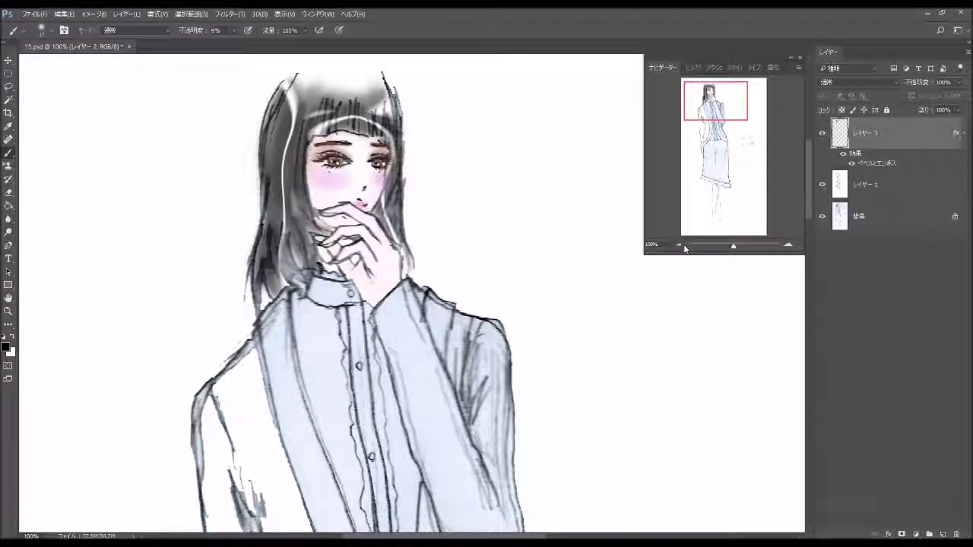
left_click(681, 245)
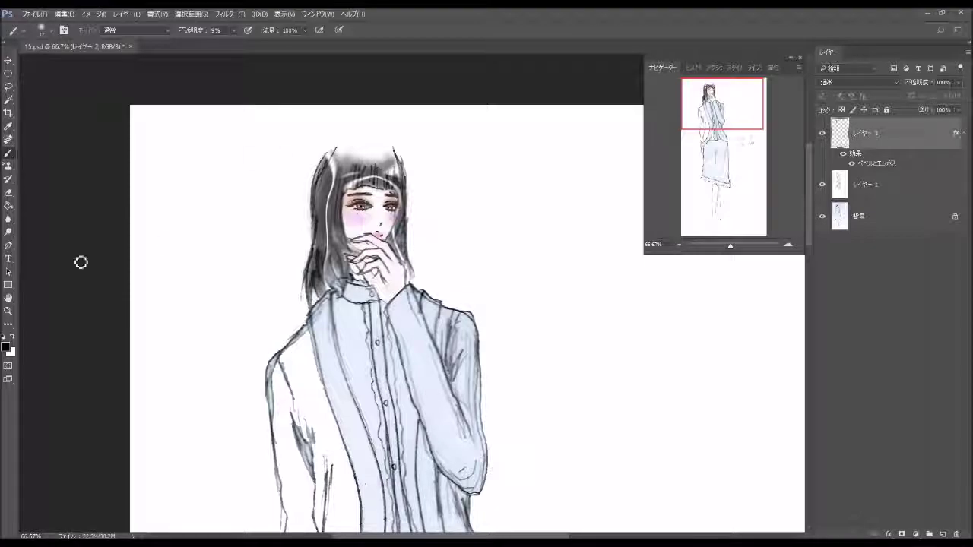
Step: Set the foreground colour to dark brown and select the 35 px soft brush
left_click(9, 347)
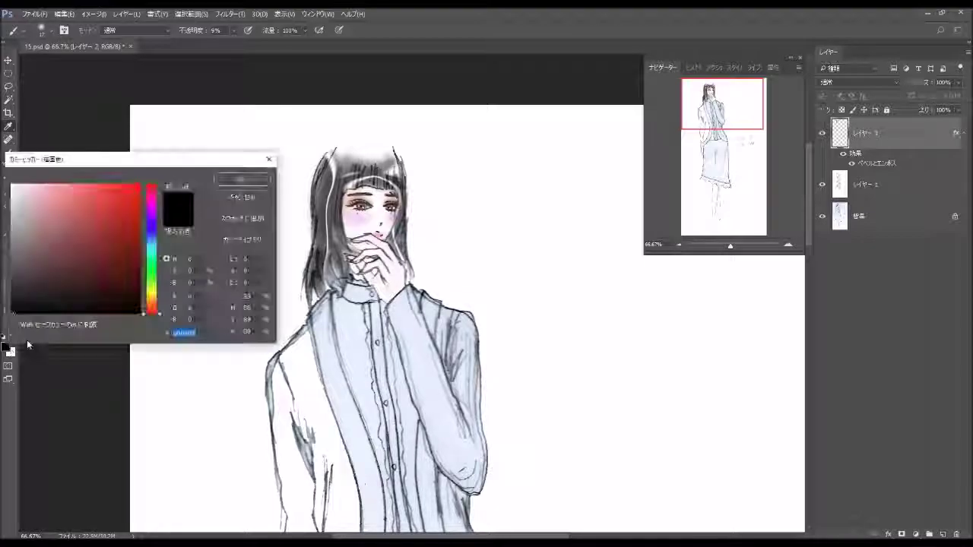
left_click(155, 306)
mouse_move(128, 287)
left_mouse_down()
mouse_move(99, 291)
mouse_move(106, 289)
left_mouse_up()
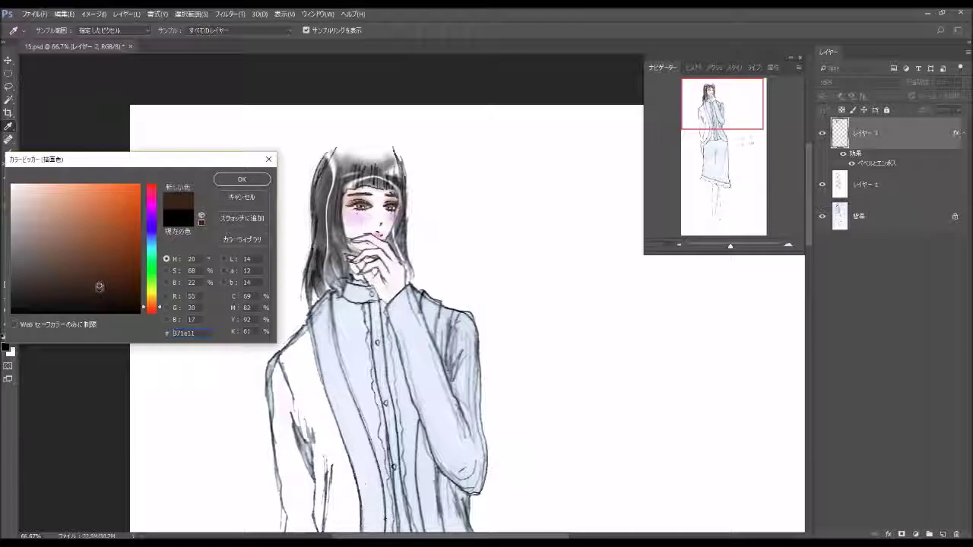
left_click(241, 178)
key("b")
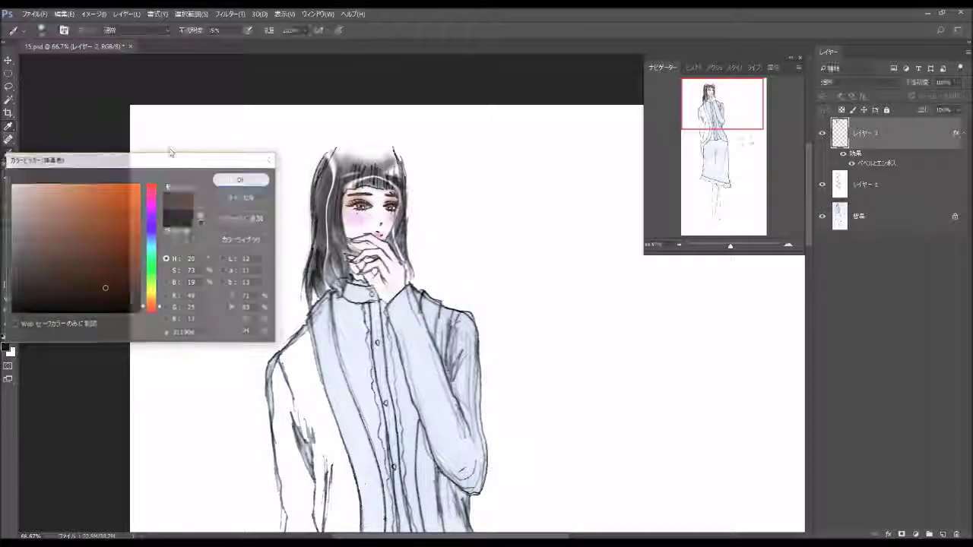
left_click(44, 30)
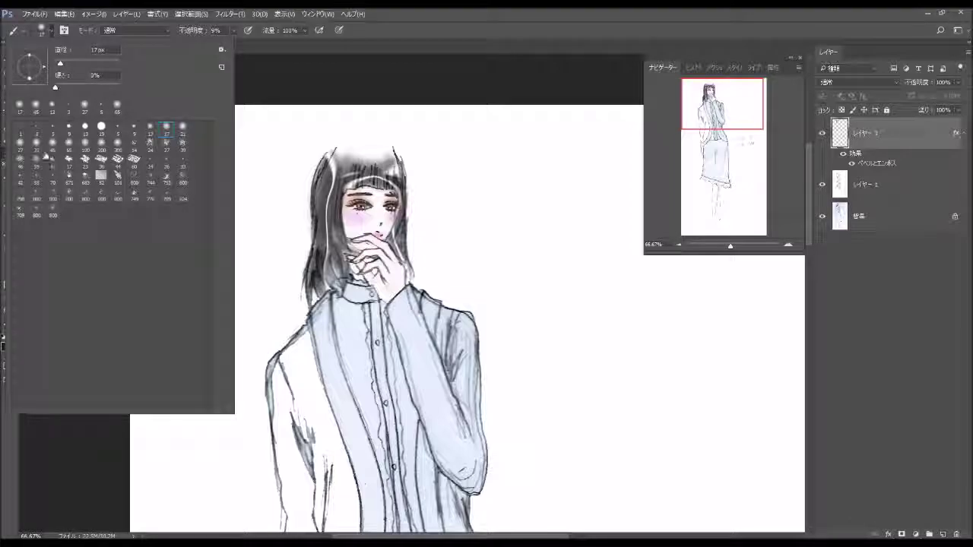
left_click(37, 143)
left_click(335, 199)
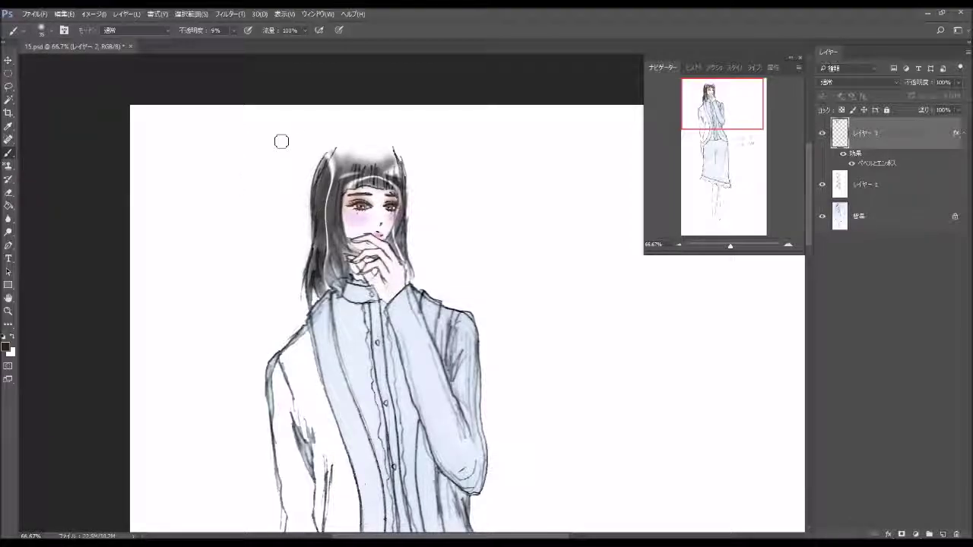
Step: At 30% brush opacity, paint dark brown over the crown, bangs and collar-side strand
left_click_drag(243, 46, 251, 45)
left_click_drag(328, 171, 331, 254)
left_click_drag(333, 217, 347, 271)
mouse_move(336, 235)
left_mouse_down()
mouse_move(347, 278)
mouse_move(311, 287)
left_mouse_up()
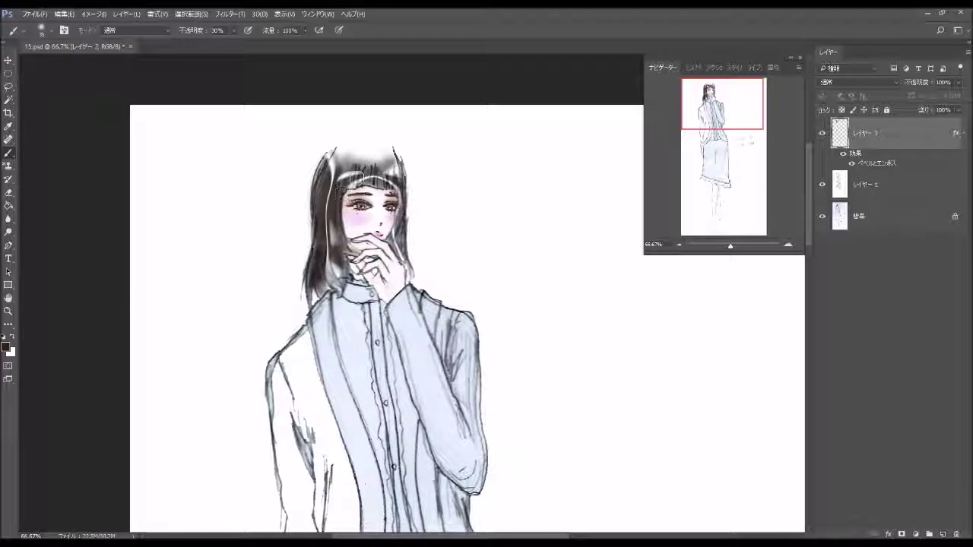
mouse_move(353, 166)
left_mouse_down()
mouse_move(334, 197)
mouse_move(380, 190)
mouse_move(369, 183)
mouse_move(376, 168)
mouse_move(406, 200)
mouse_move(399, 245)
left_mouse_up()
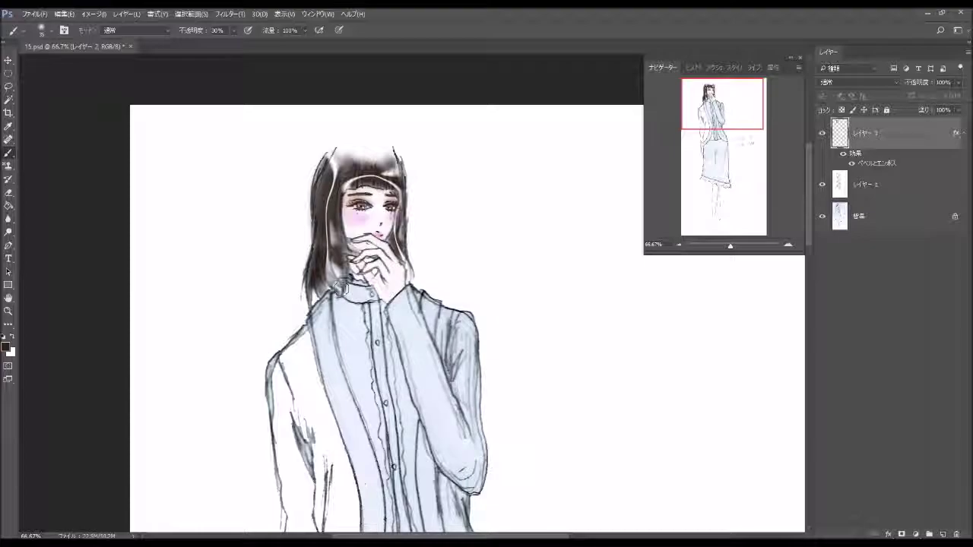
mouse_move(340, 287)
left_mouse_down()
mouse_move(332, 262)
mouse_move(315, 297)
mouse_move(320, 182)
mouse_move(334, 152)
left_mouse_up()
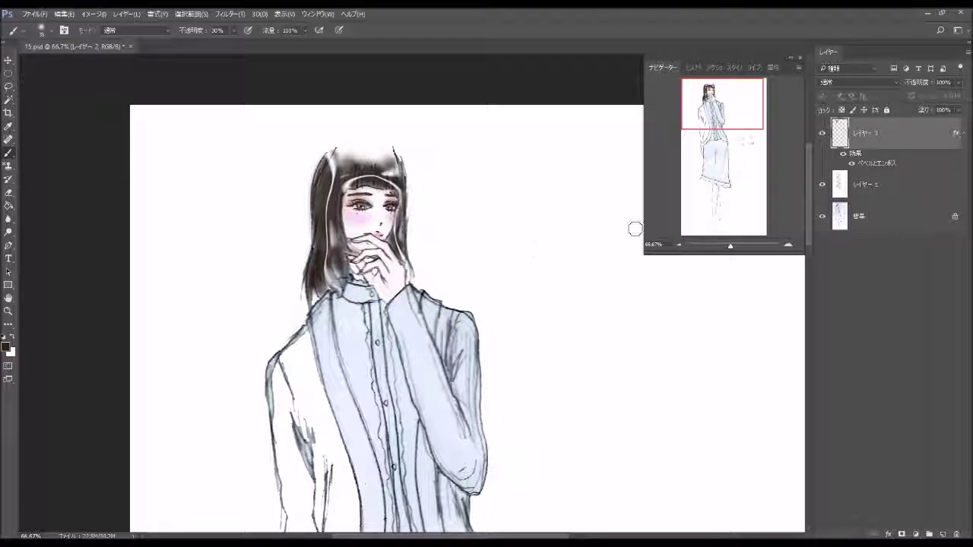
left_click(680, 246)
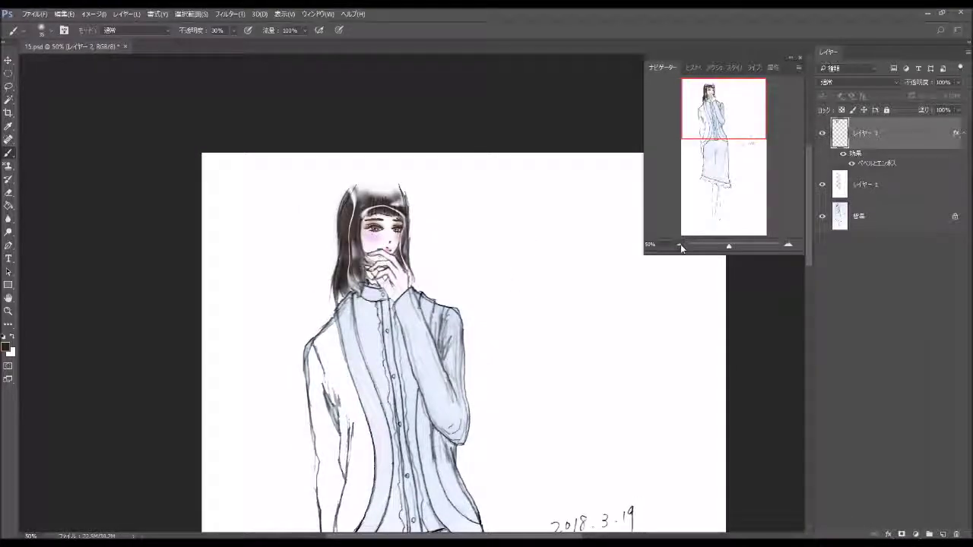
Step: Pattern-fill the left jacket panel with tweed and add an Inner Shadow at 41% opacity
scroll(456, 304, "down", 3)
scroll(456, 304, "left", 1)
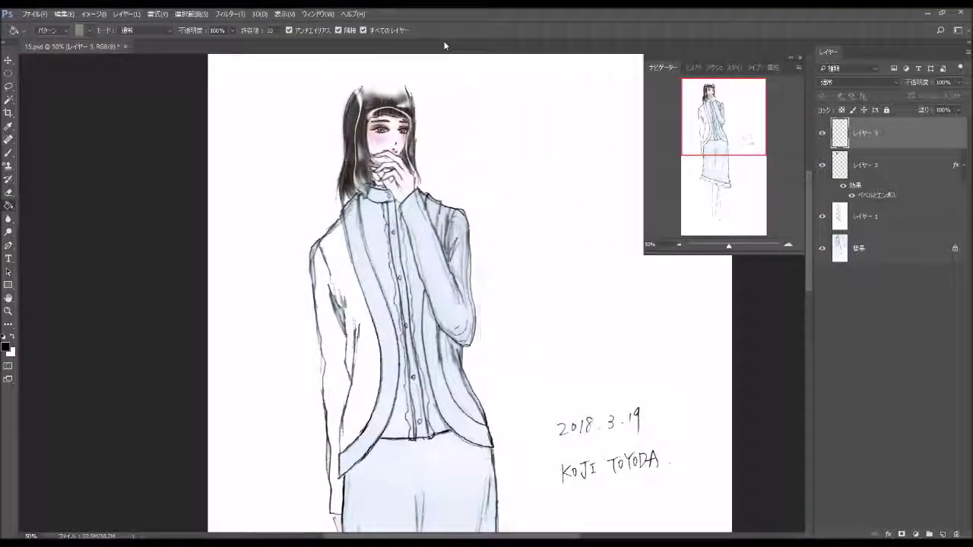
left_click(374, 383)
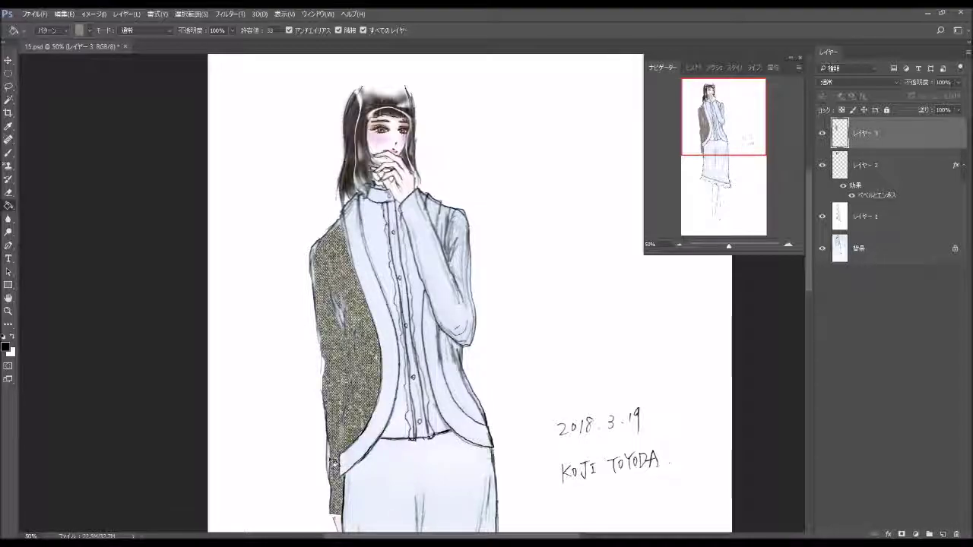
double_click(899, 143)
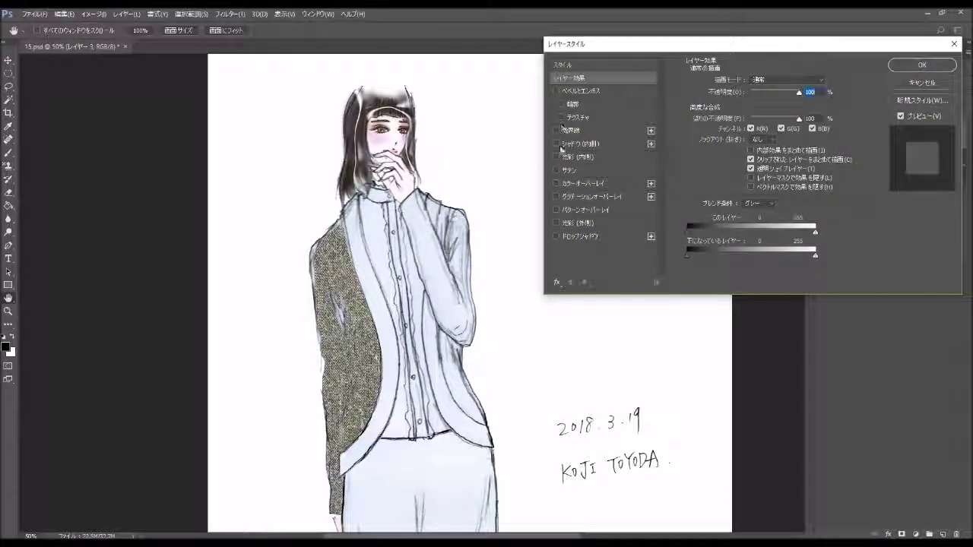
left_click(556, 143)
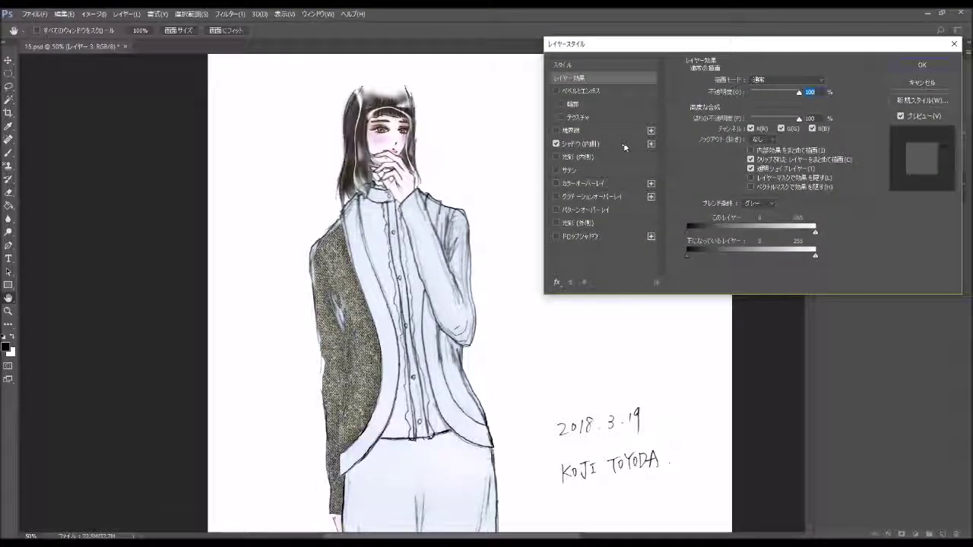
left_click_drag(748, 95, 752, 95)
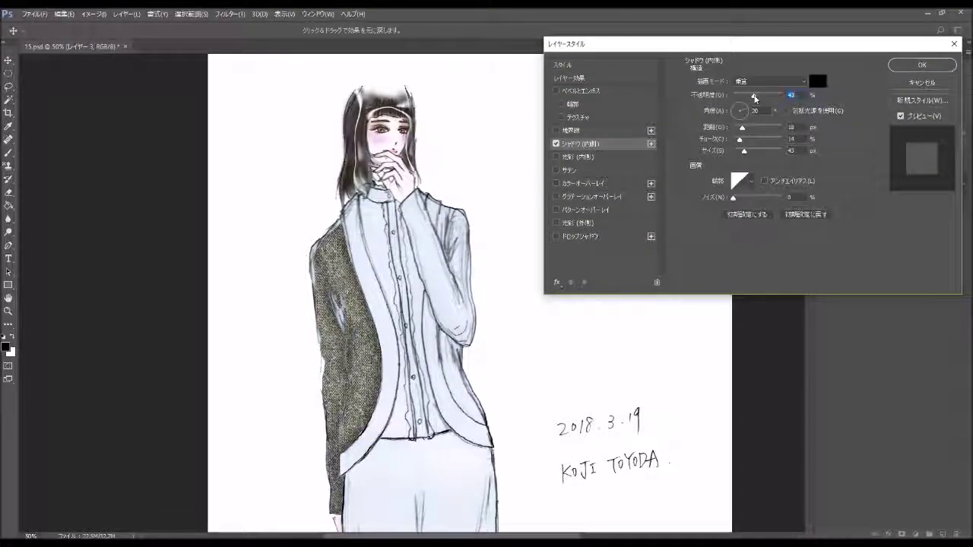
Step: Tweed-fill the right front jacket panel on a new layer and enable Inner Shadow
left_click(922, 65)
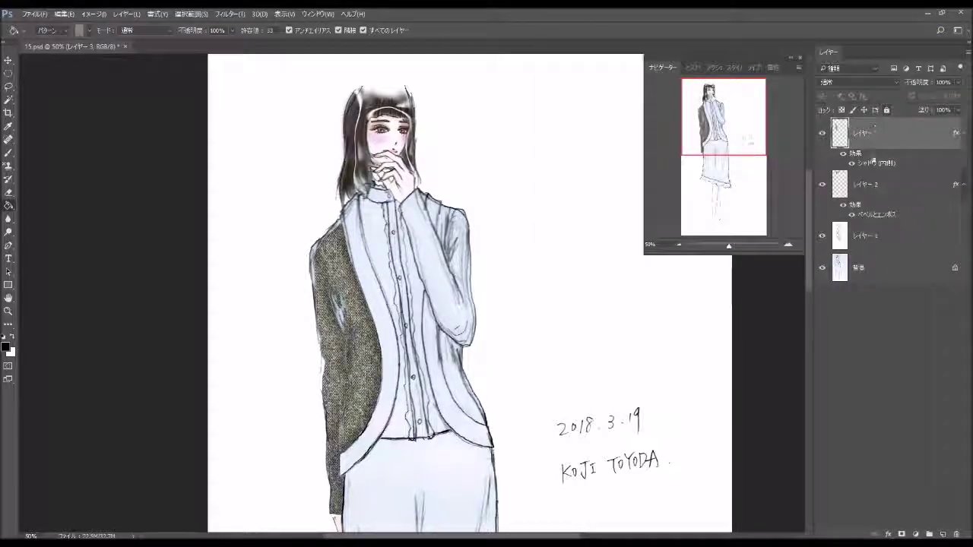
left_click(943, 534)
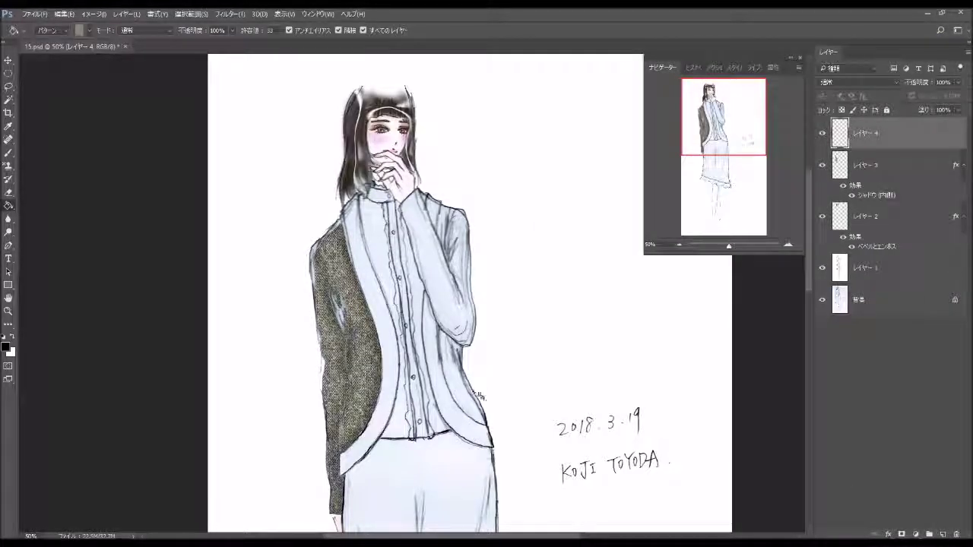
left_click(462, 390)
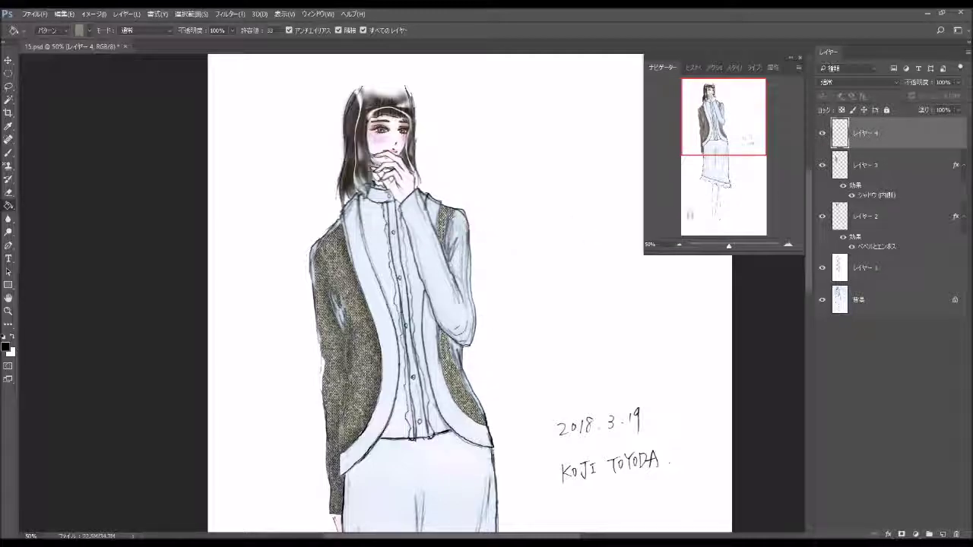
double_click(890, 139)
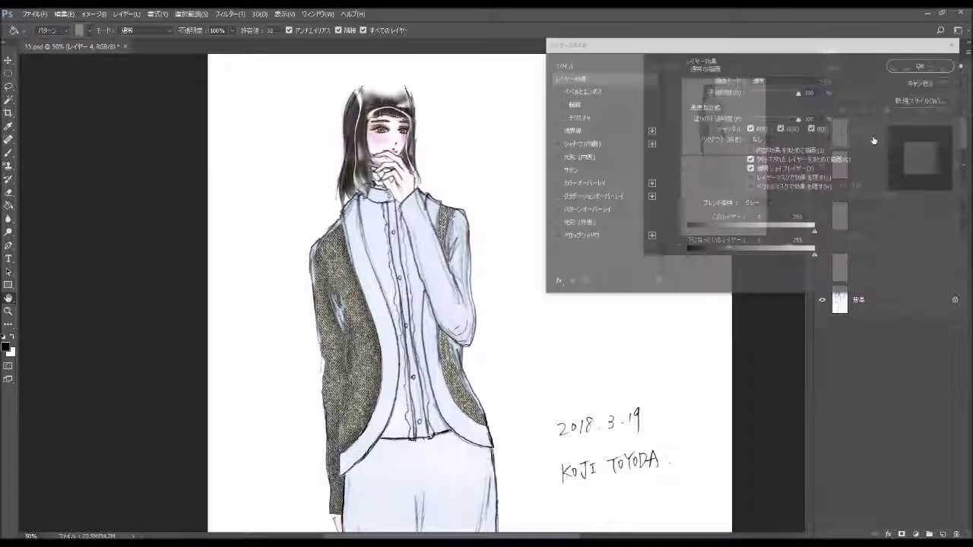
left_click(556, 143)
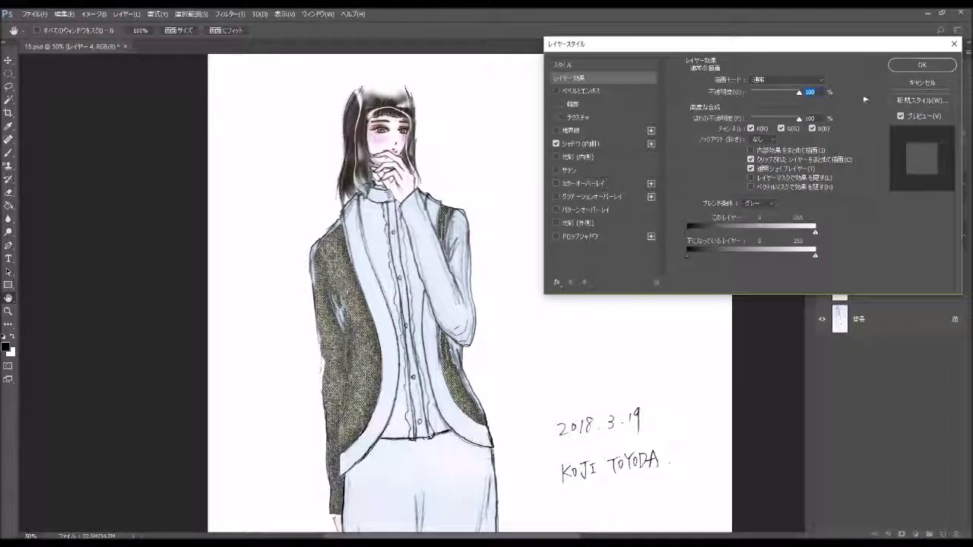
Step: Tweed-fill the right sleeve on its own Inner Shadow layer, and add a new layer for the lapels
left_click(911, 67)
left_click(942, 534)
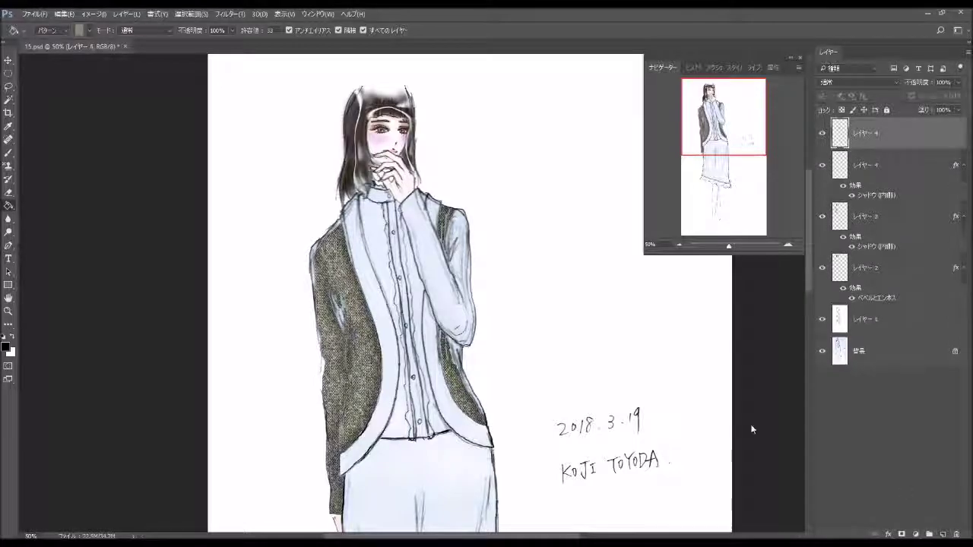
left_click(466, 319)
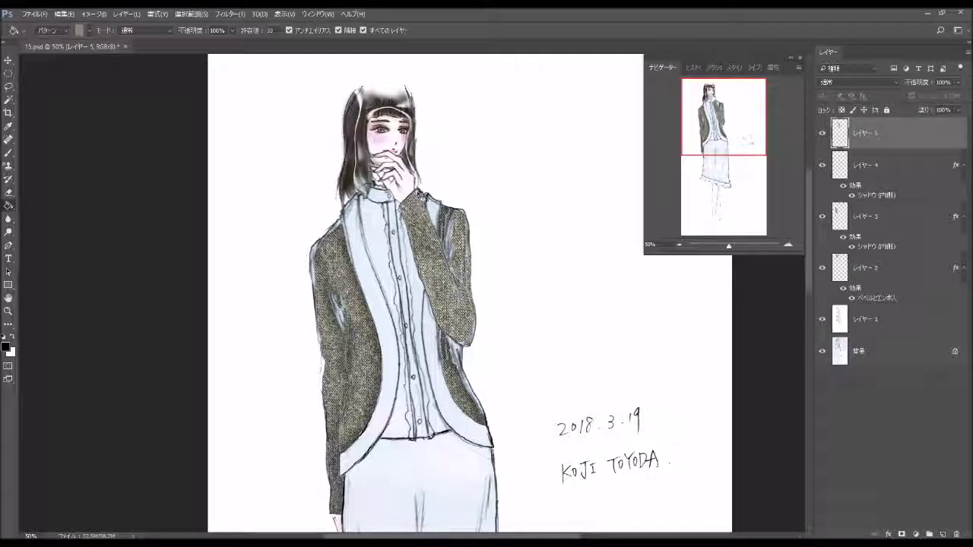
double_click(887, 147)
left_click(557, 144)
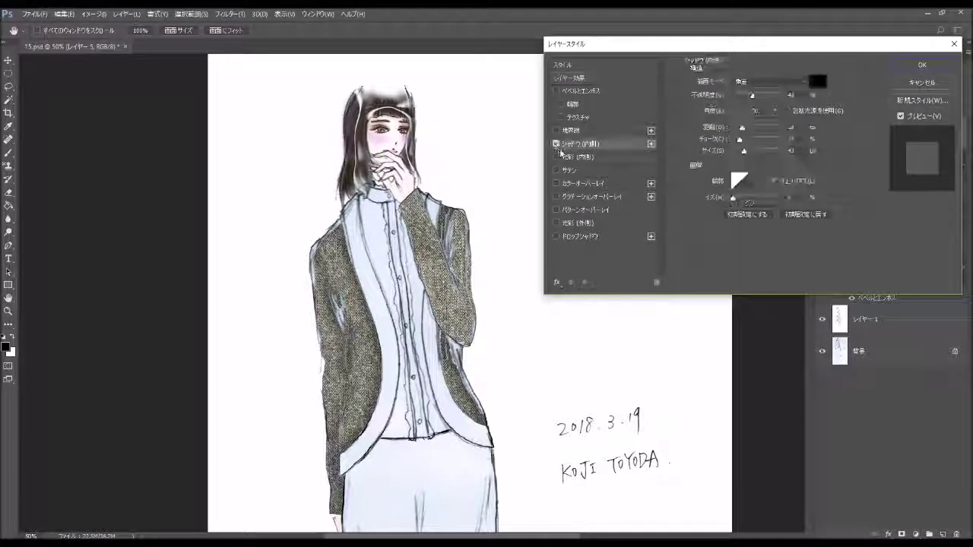
left_click(922, 65)
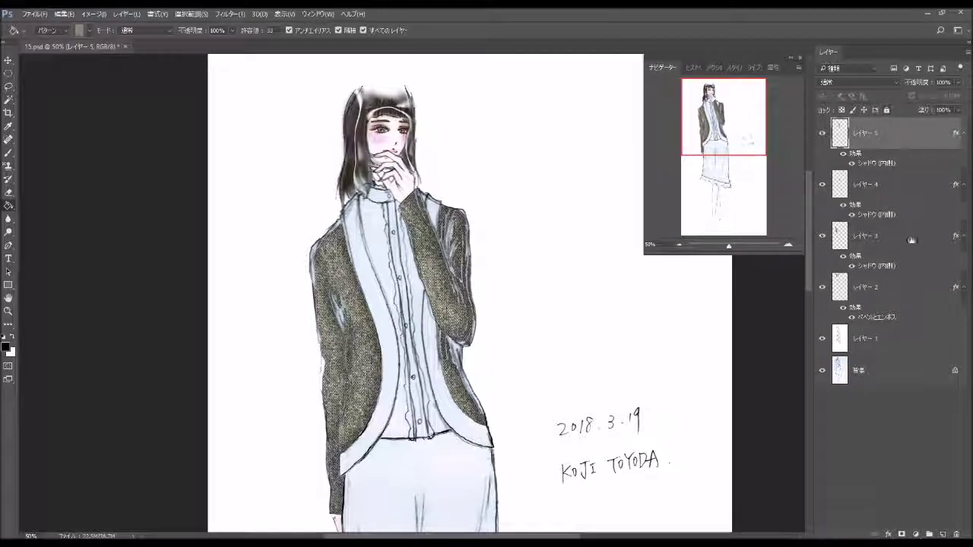
left_click(943, 534)
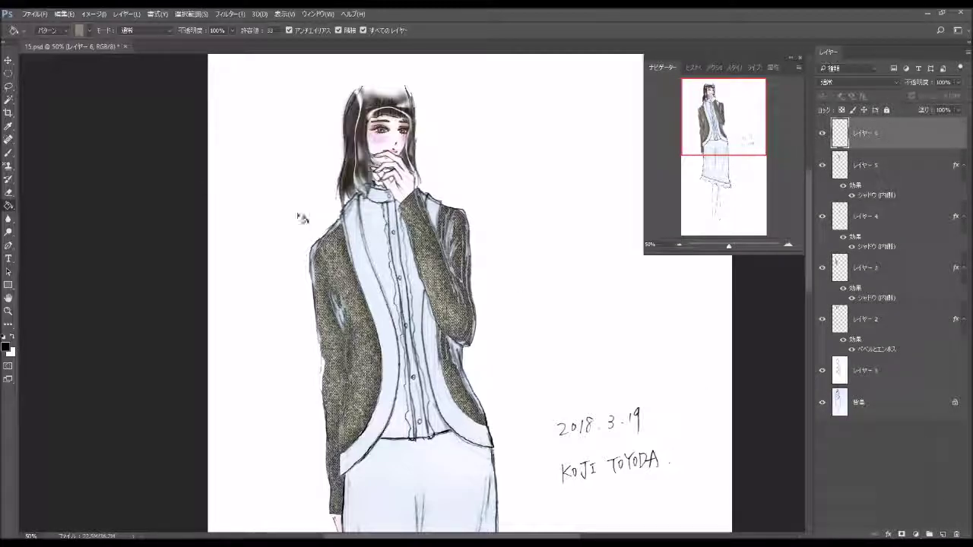
Step: Try two floral pattern fills on the left lapel, undoing each one
left_click(88, 32)
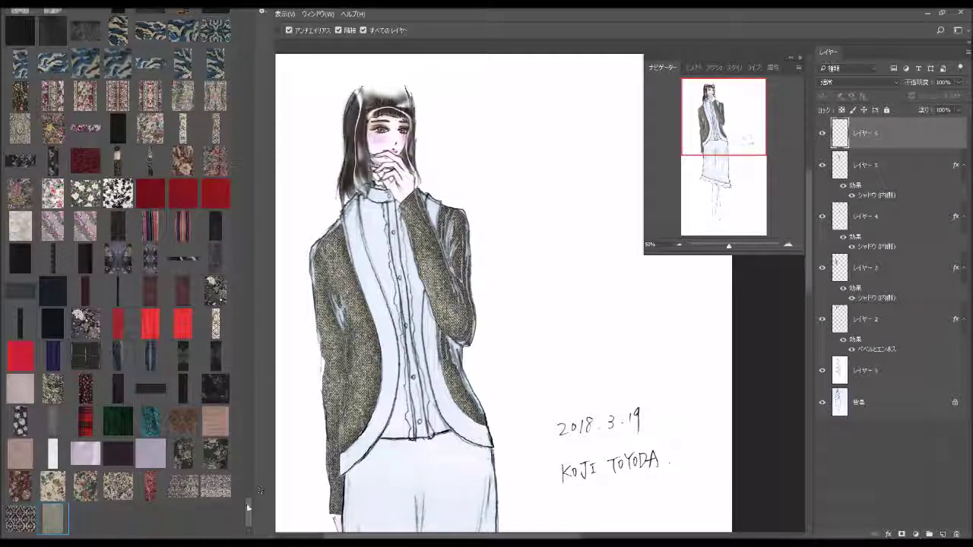
left_click_drag(250, 514, 250, 484)
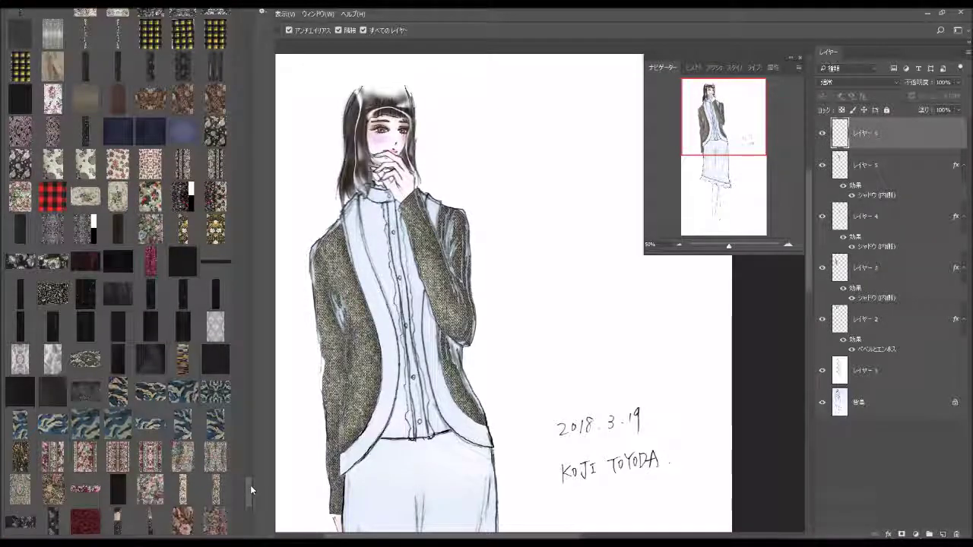
left_click(215, 99)
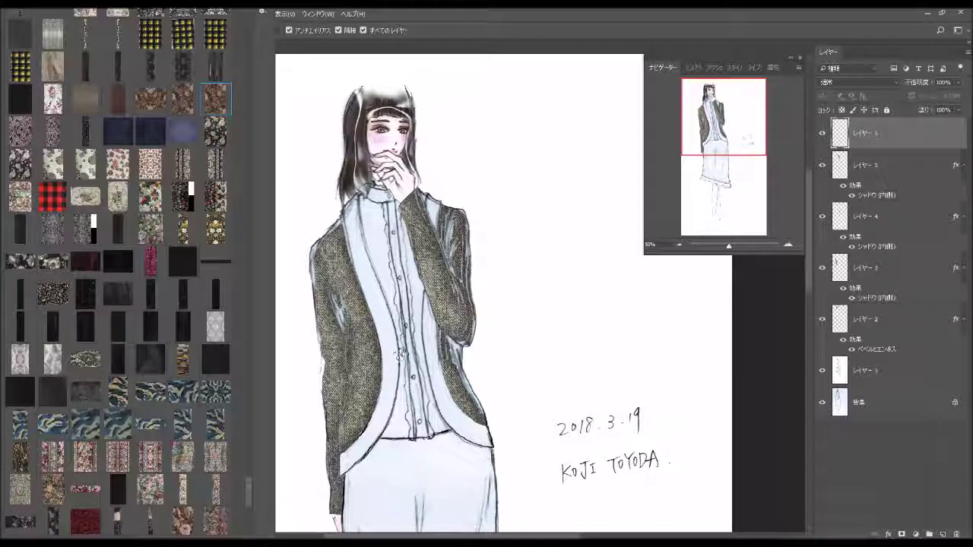
left_click(392, 346)
left_click(395, 384)
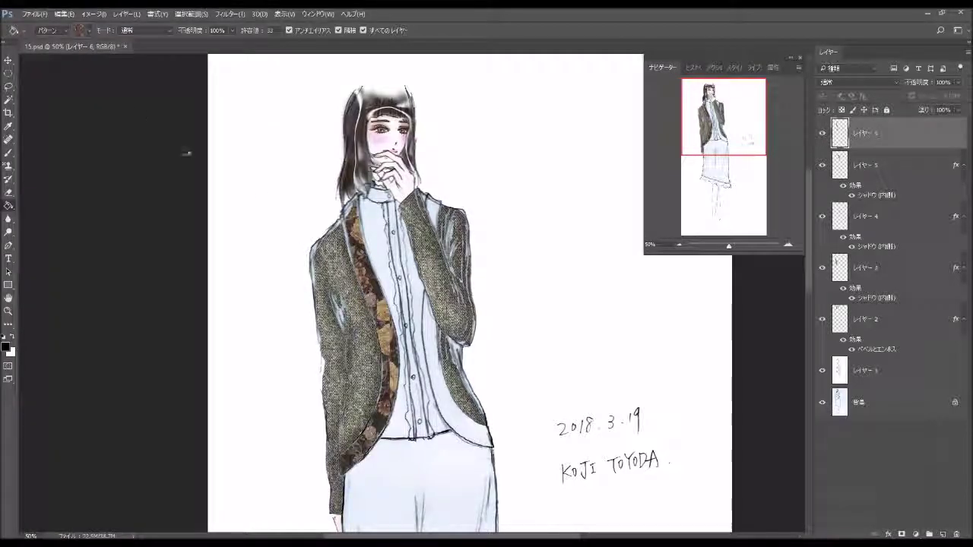
key("ctrl+z")
left_click(85, 30)
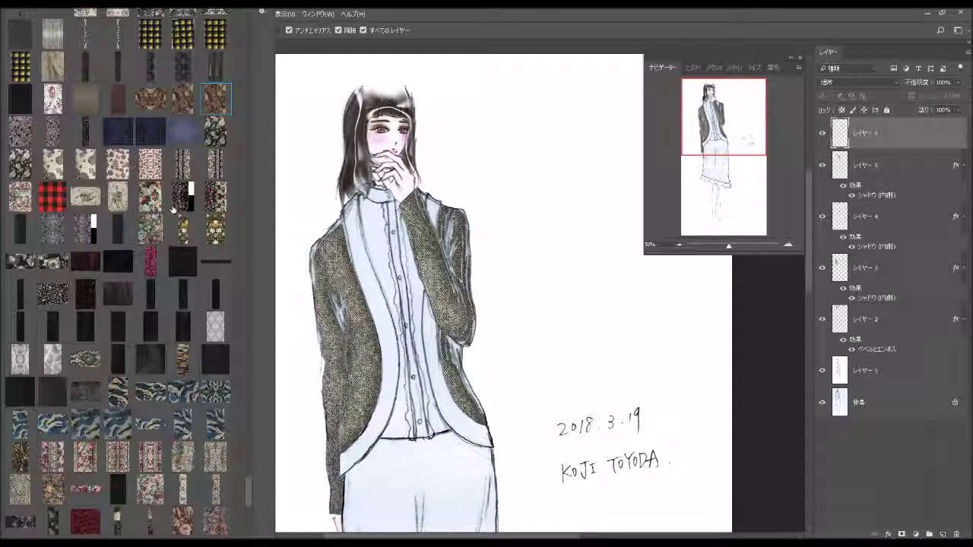
left_click(188, 106)
left_click(380, 300)
left_click(387, 380)
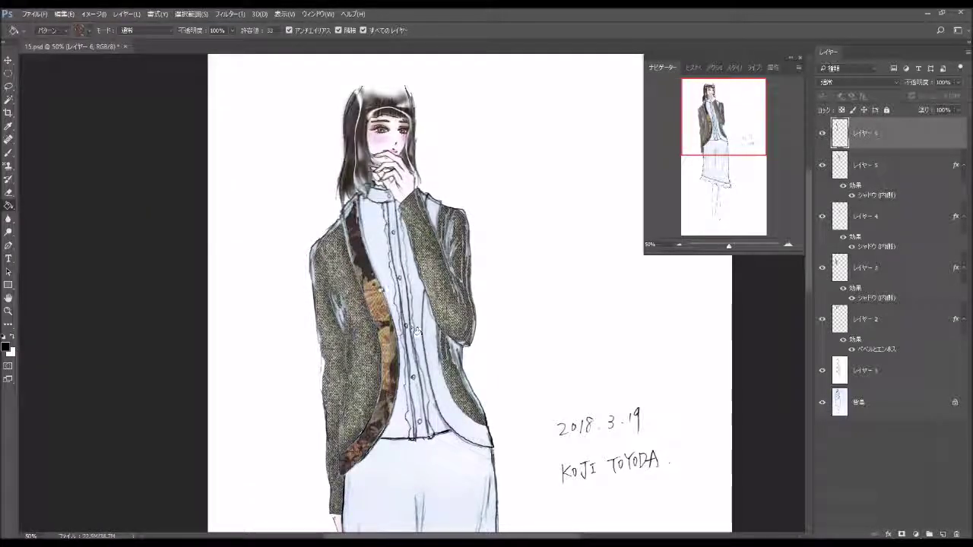
key("ctrl+z")
Step: Fill the left and right lapel strips with the brown floral pattern
left_click(93, 36)
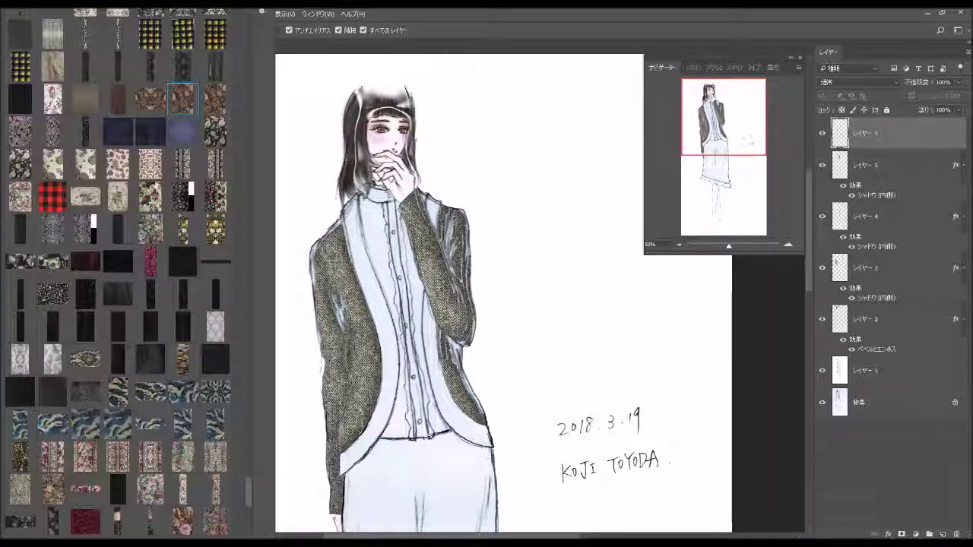
left_click(391, 330)
left_click(392, 331)
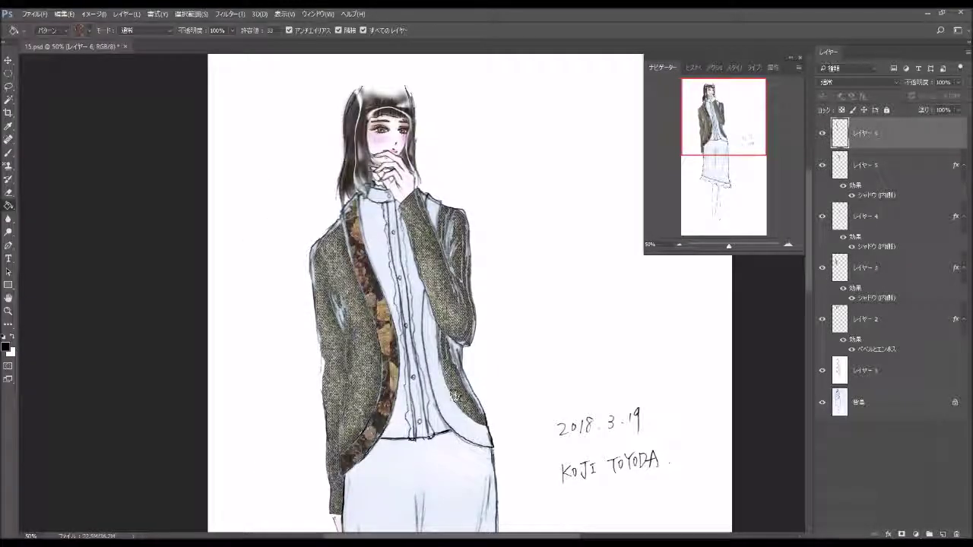
left_click(450, 404)
left_click(438, 218)
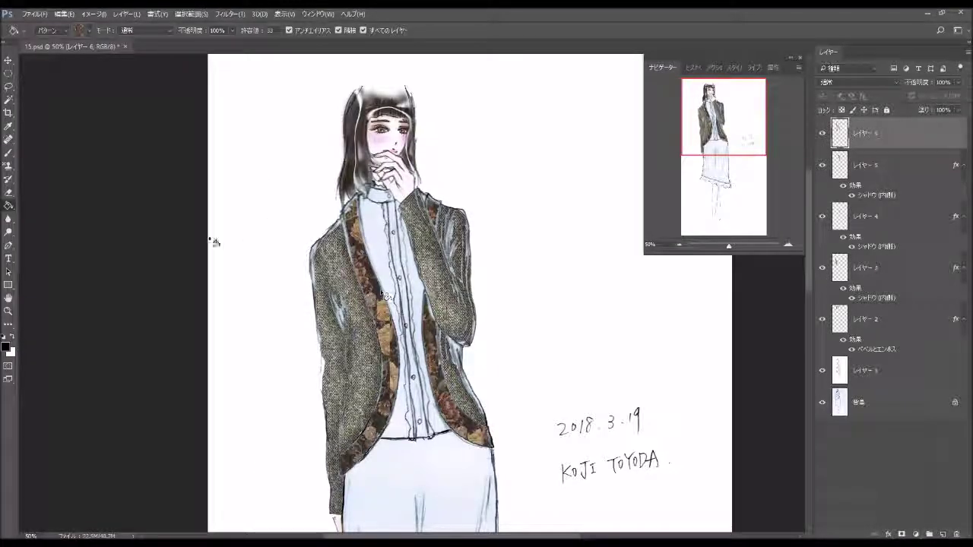
left_click(8, 165)
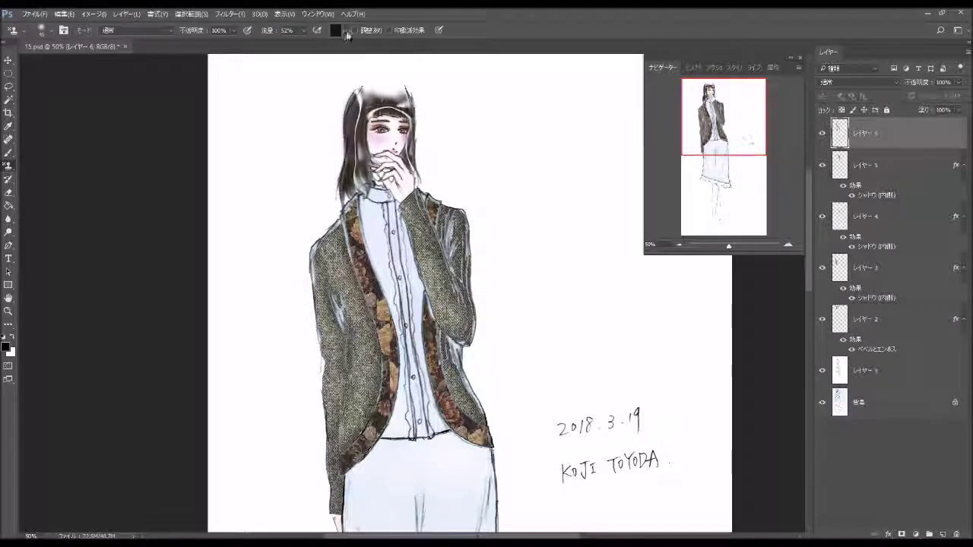
Step: Paint extra fabric pattern over the lapel trim with the Pattern Stamp to deepen it
left_click(335, 30)
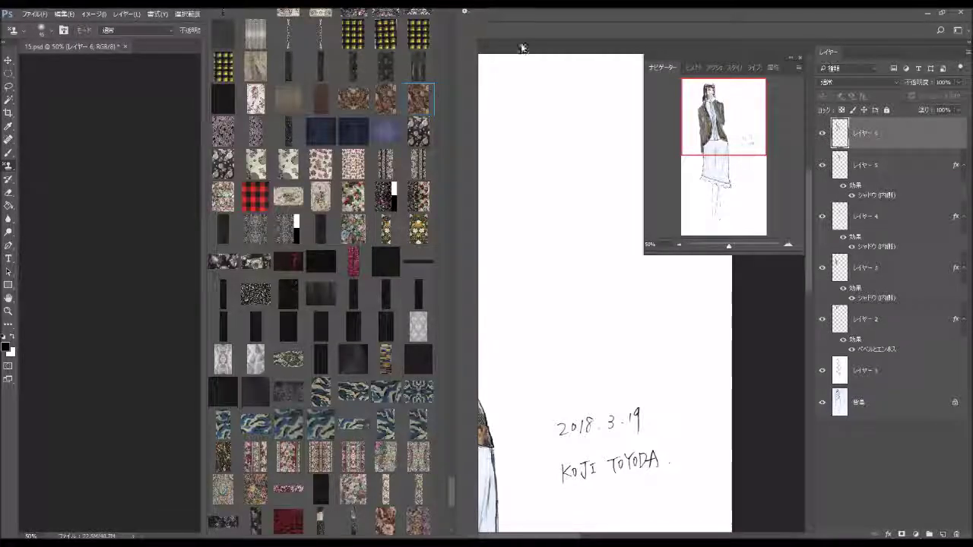
double_click(419, 100)
left_click_drag(385, 323, 387, 323)
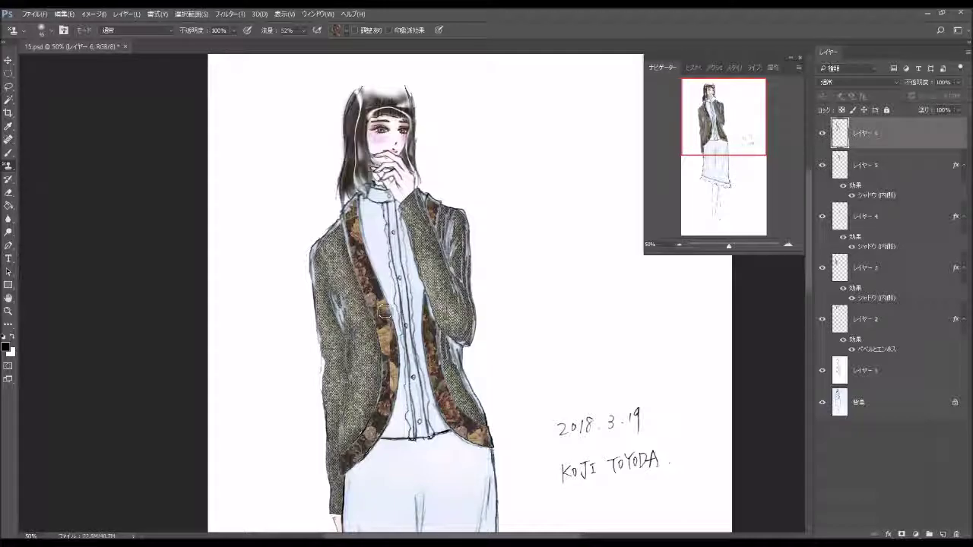
left_click_drag(383, 308, 398, 422)
left_click(52, 31)
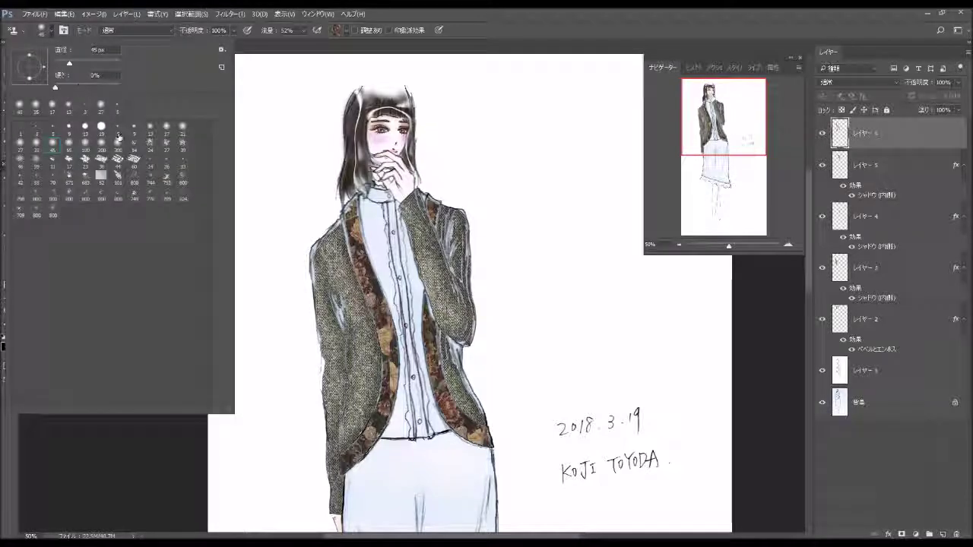
left_click(397, 408)
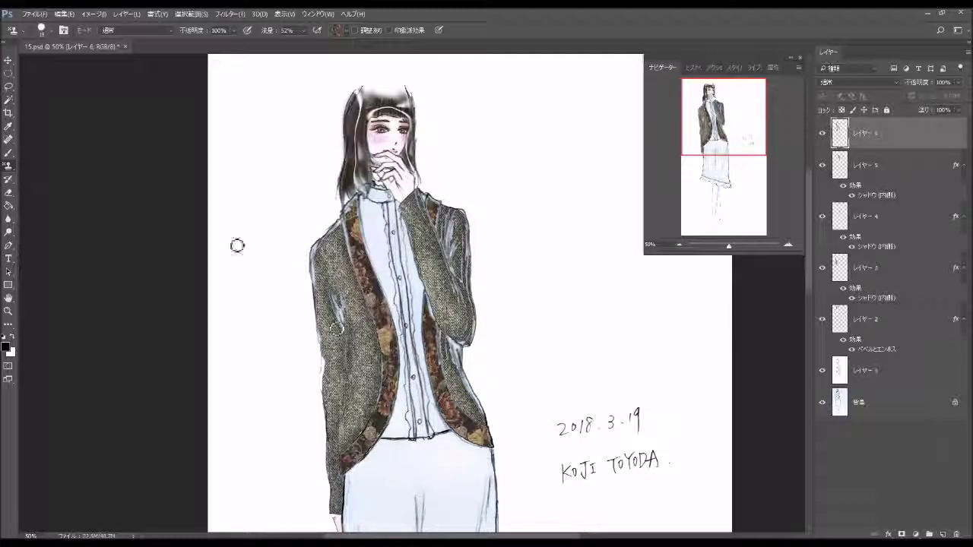
left_click(8, 205)
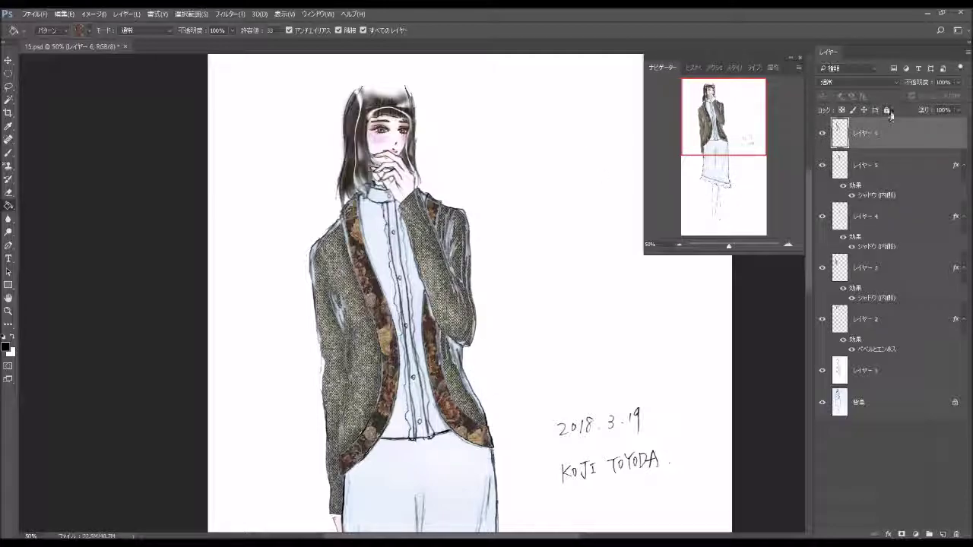
Step: Add an Inner Shadow layer style to the lapel layer, Layer 6
double_click(895, 152)
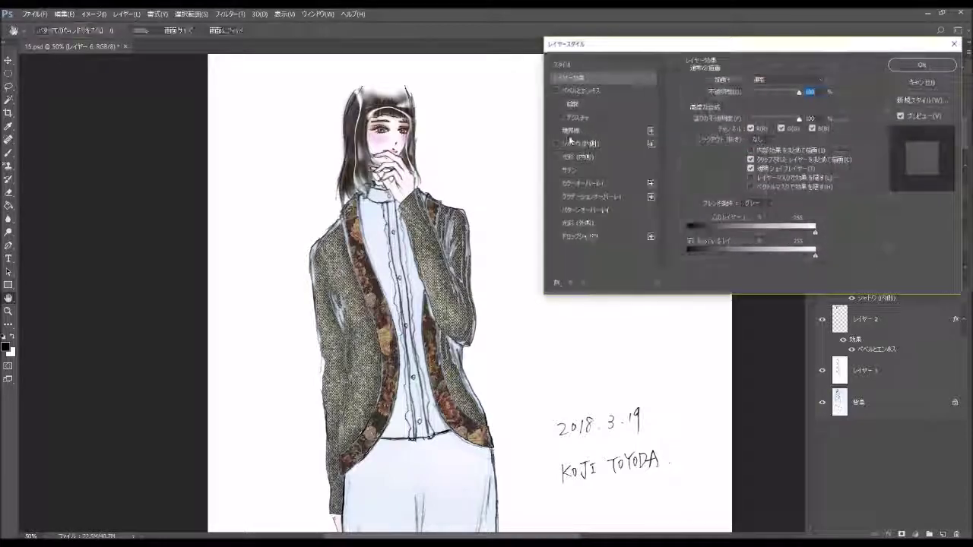
left_click(557, 143)
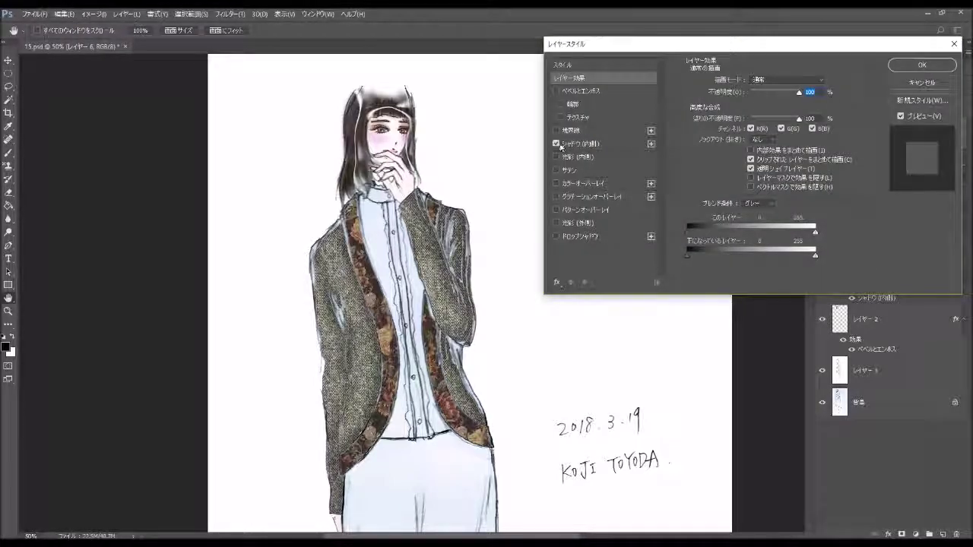
left_click(634, 146)
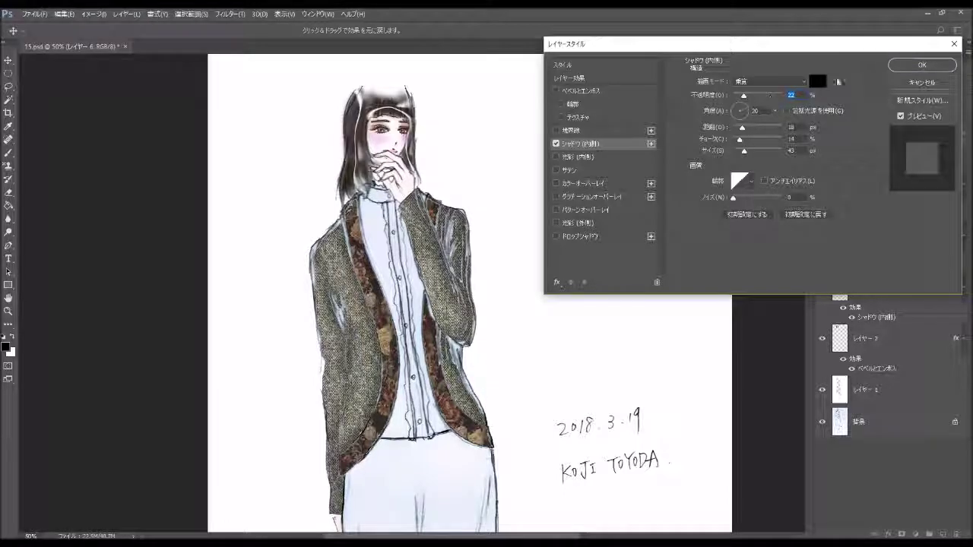
left_click(921, 64)
Step: On a new layer, fill all the shirt areas with dark maroon fabric pattern
left_click(943, 532)
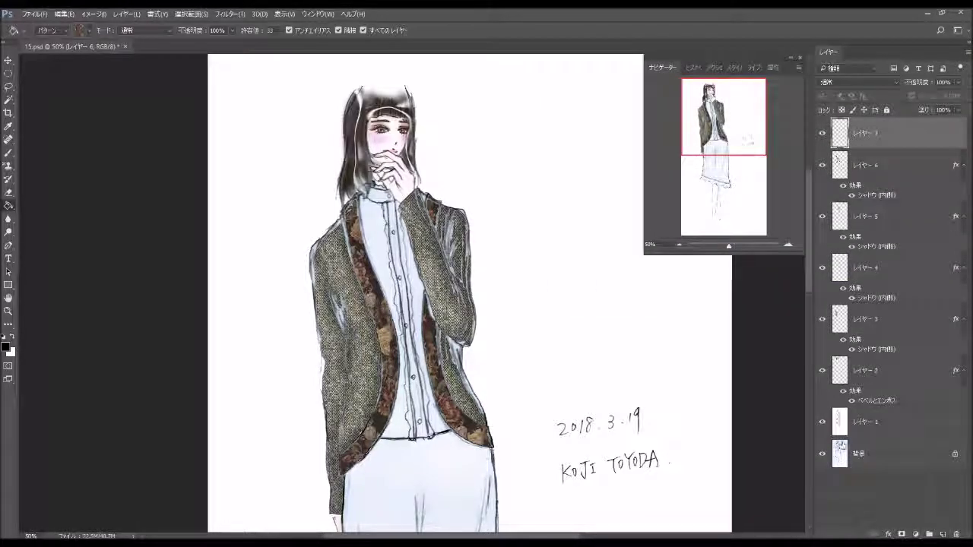
left_click(89, 31)
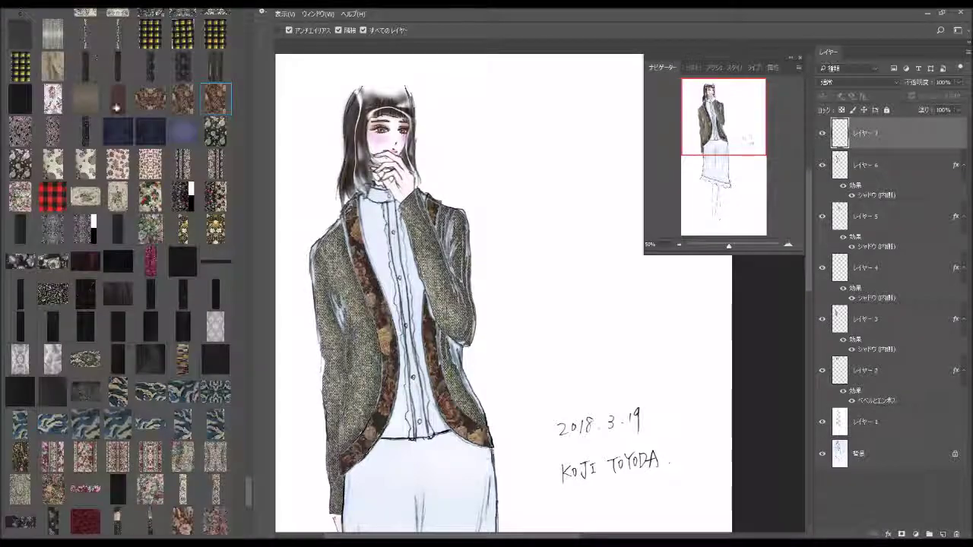
scroll(250, 489, "down", 1)
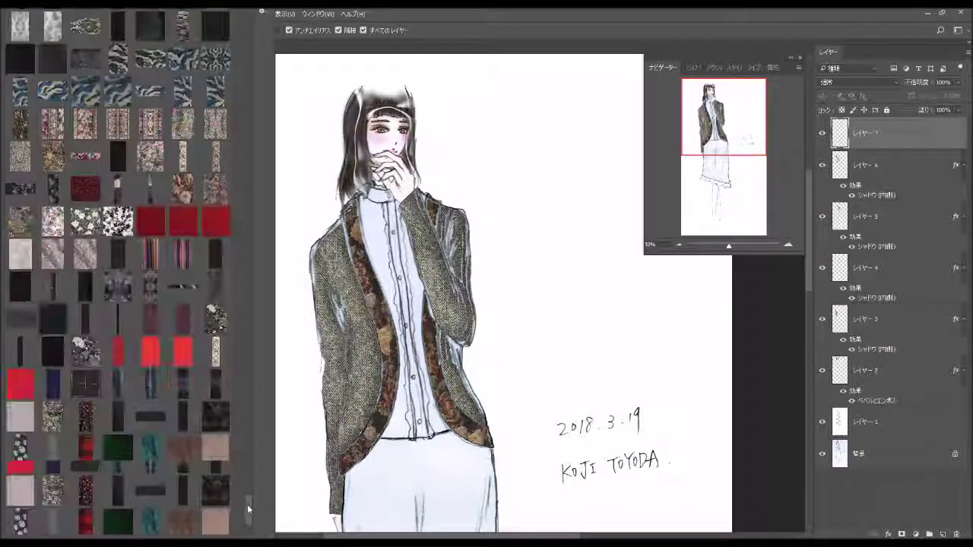
scroll(251, 489, "down", 1)
scroll(251, 489, "down", 2)
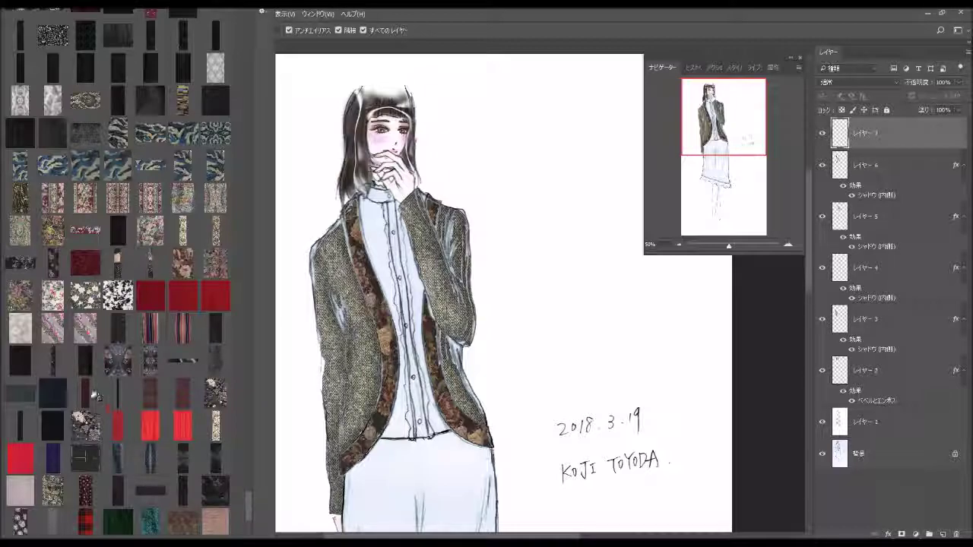
left_click(392, 406)
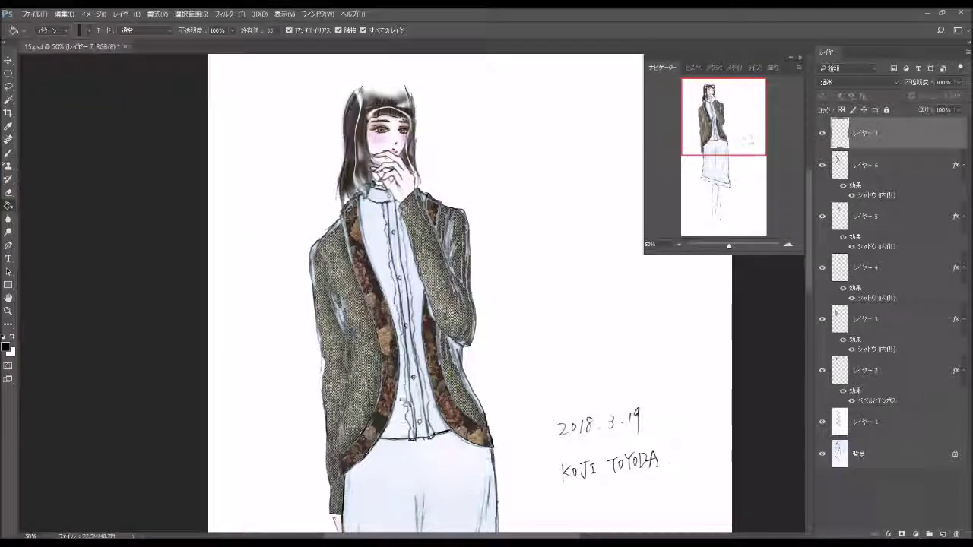
left_click(402, 358)
left_click(428, 351)
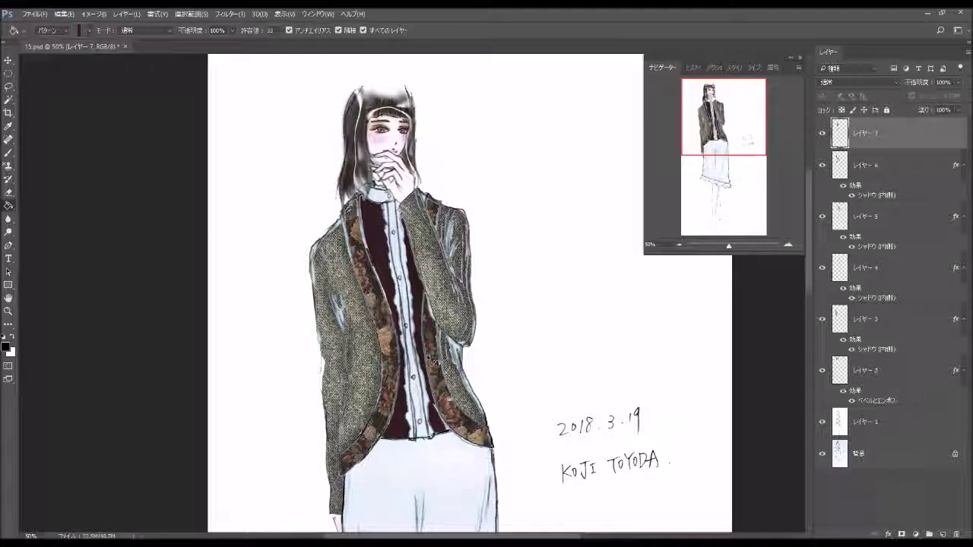
Step: Give the shirt layer an Inner Shadow at 47% opacity, then add a new layer
double_click(862, 136)
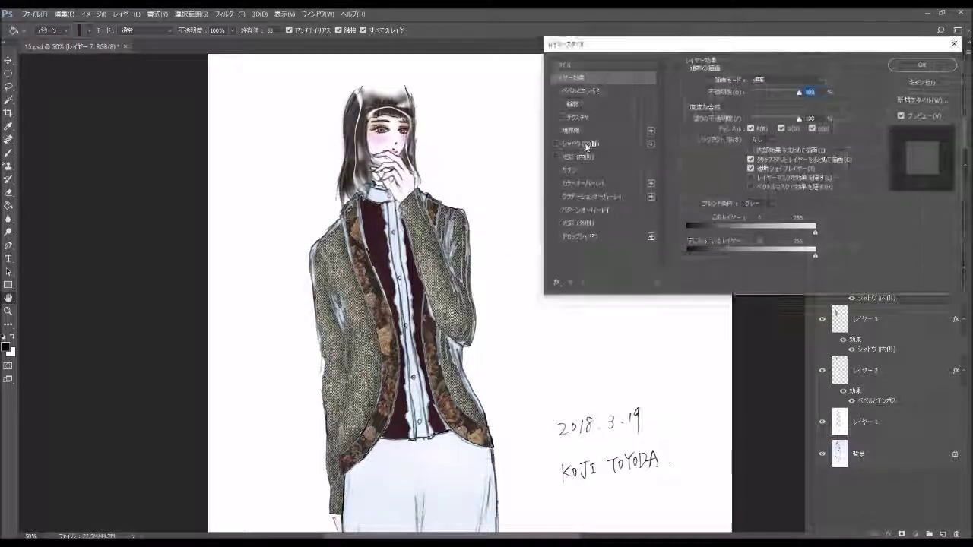
left_click(556, 143)
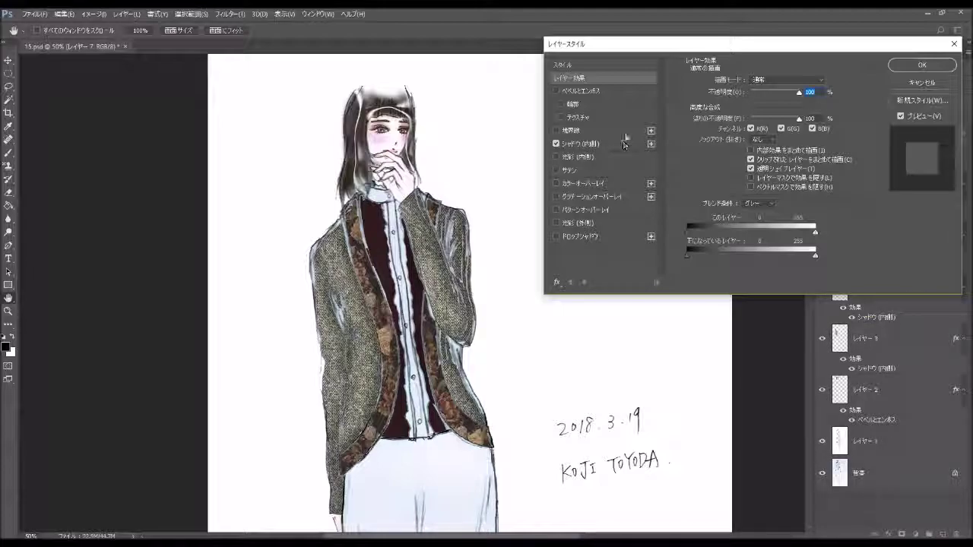
left_click(607, 143)
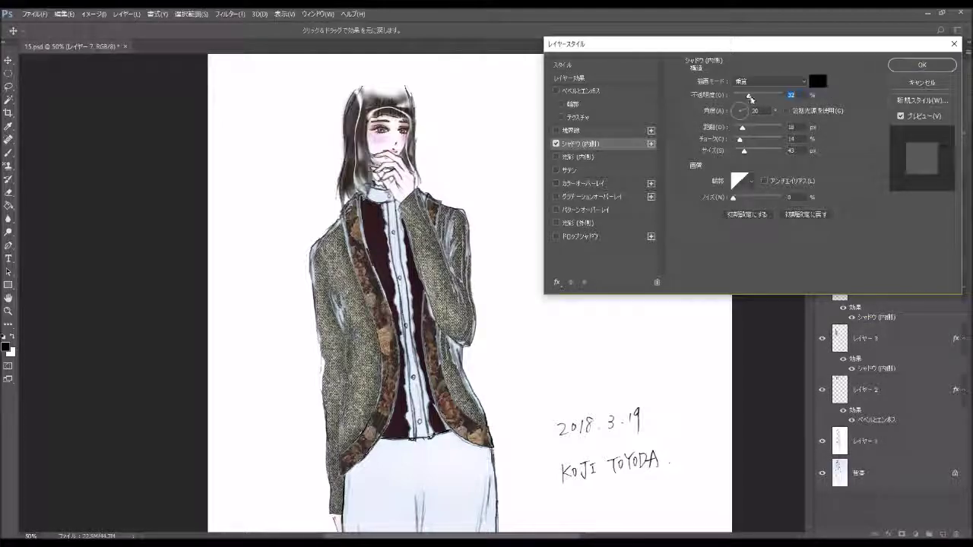
left_click_drag(749, 97, 757, 95)
left_click(921, 65)
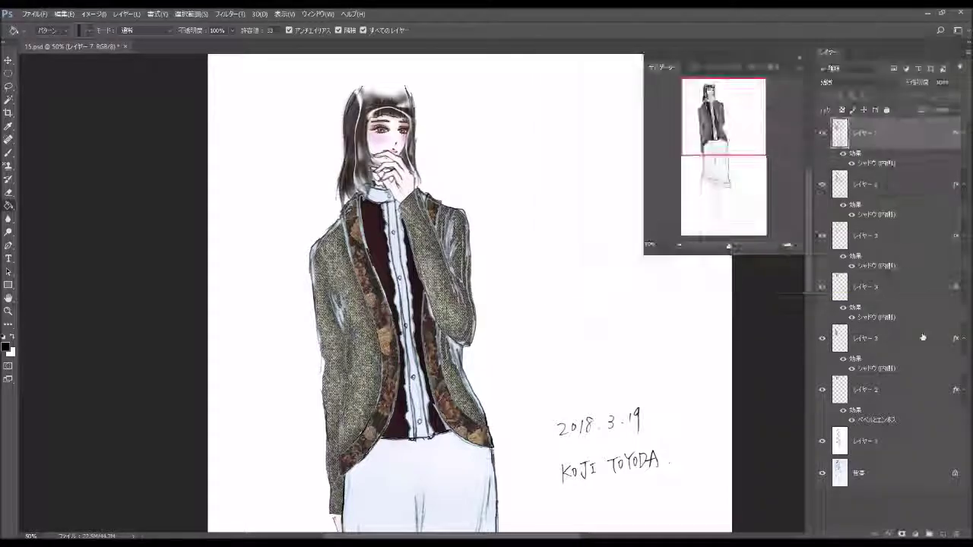
left_click(941, 535)
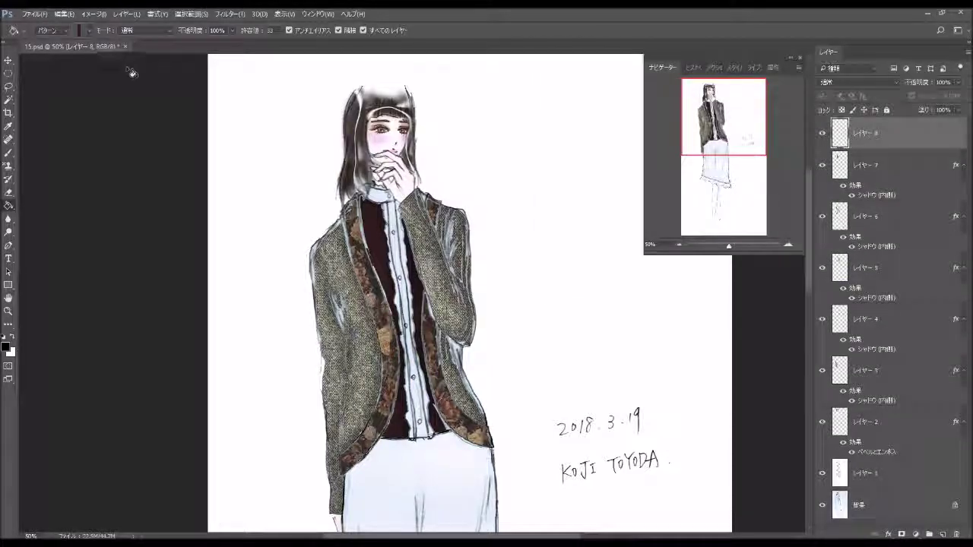
Step: Fill the shirt front and collar with dark red stripes, shaded by a 30% inner shadow
left_click(89, 30)
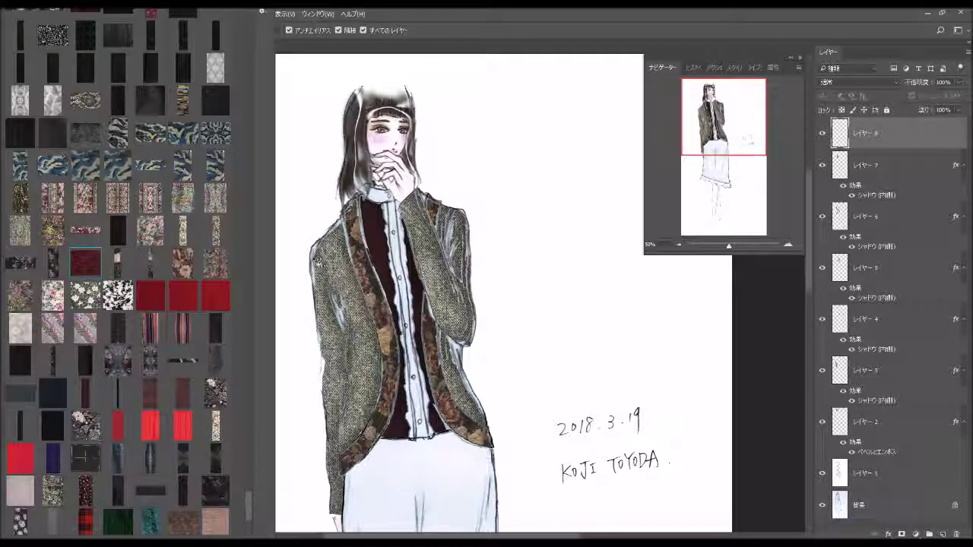
left_click(410, 259)
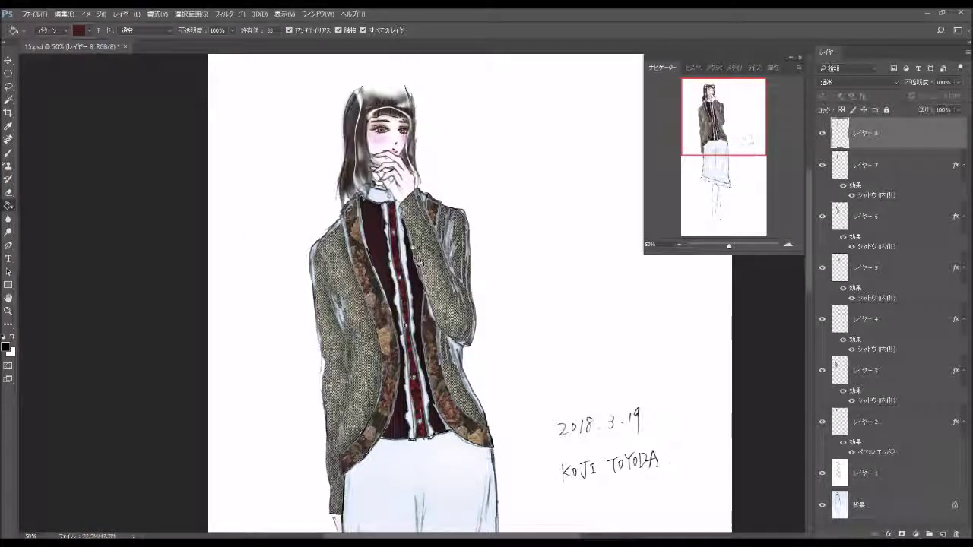
left_click(378, 199)
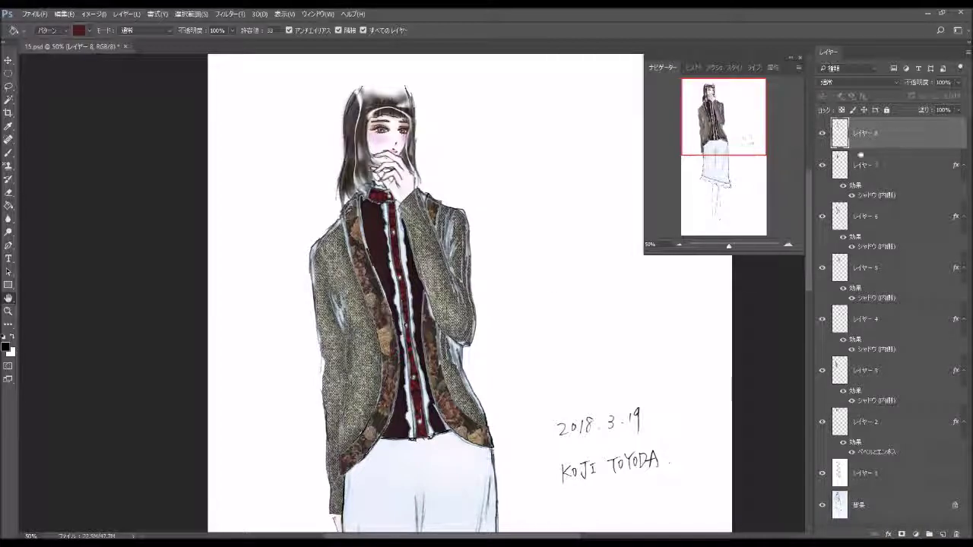
double_click(914, 147)
left_click(555, 143)
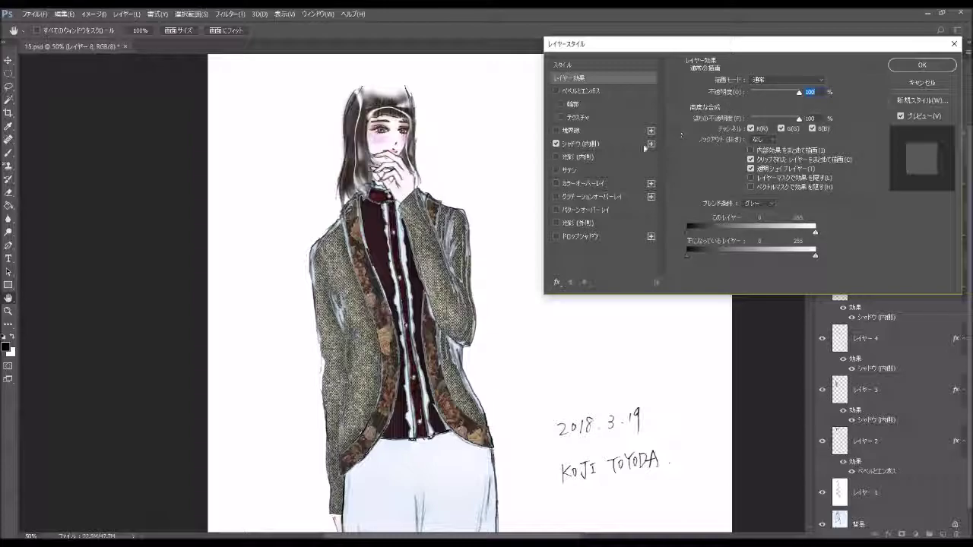
left_click(623, 144)
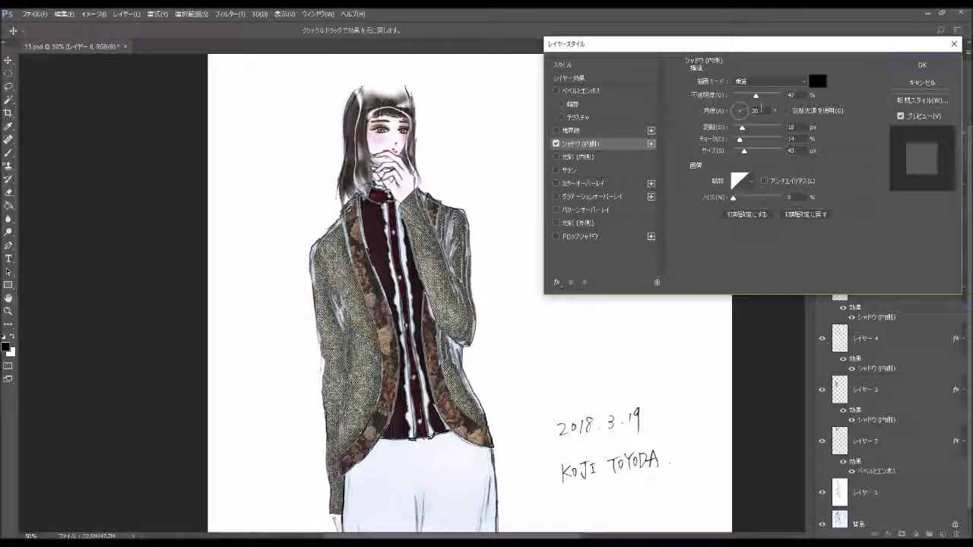
left_click(755, 110)
left_click_drag(756, 96, 747, 96)
left_click(928, 62)
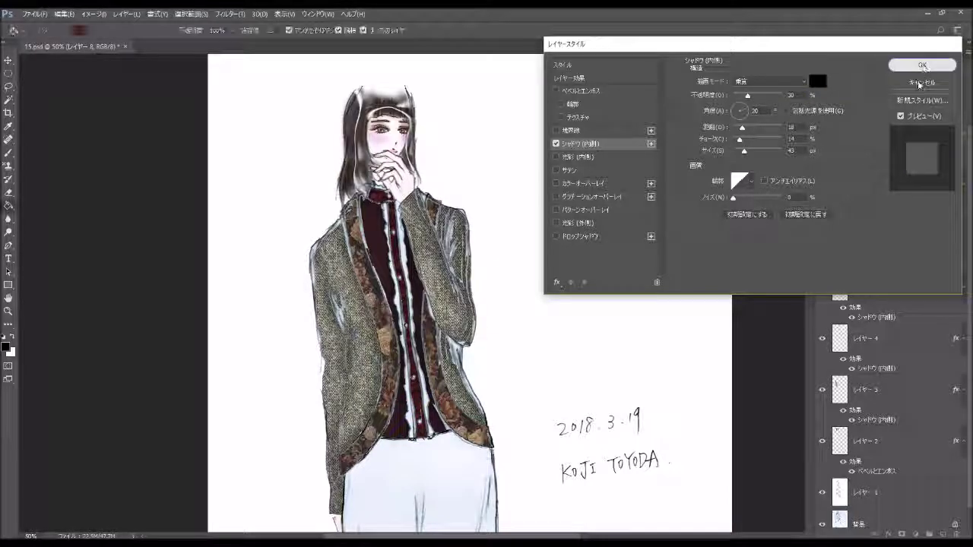
Step: On a new layer, fill the small shirt gaps by the placket with the dark striped pattern
left_click(942, 534)
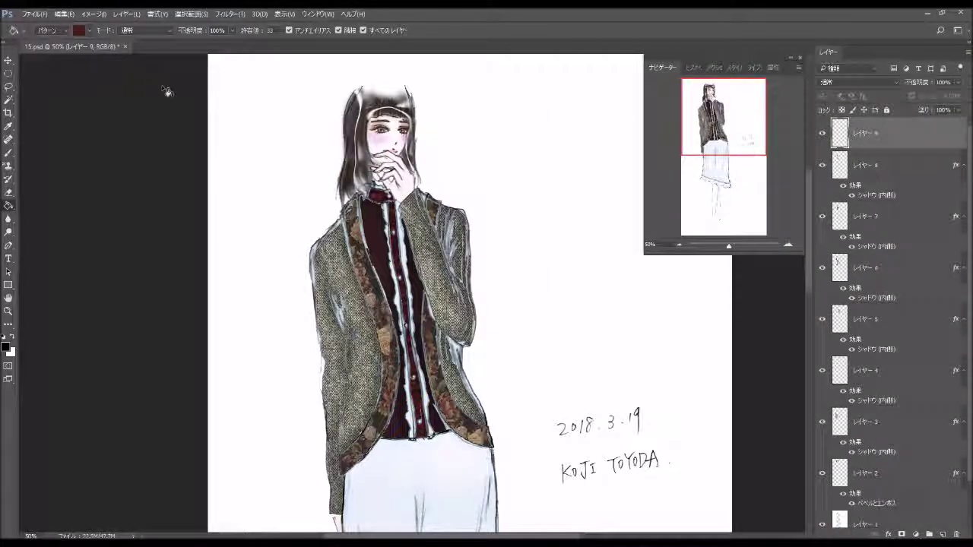
left_click(85, 31)
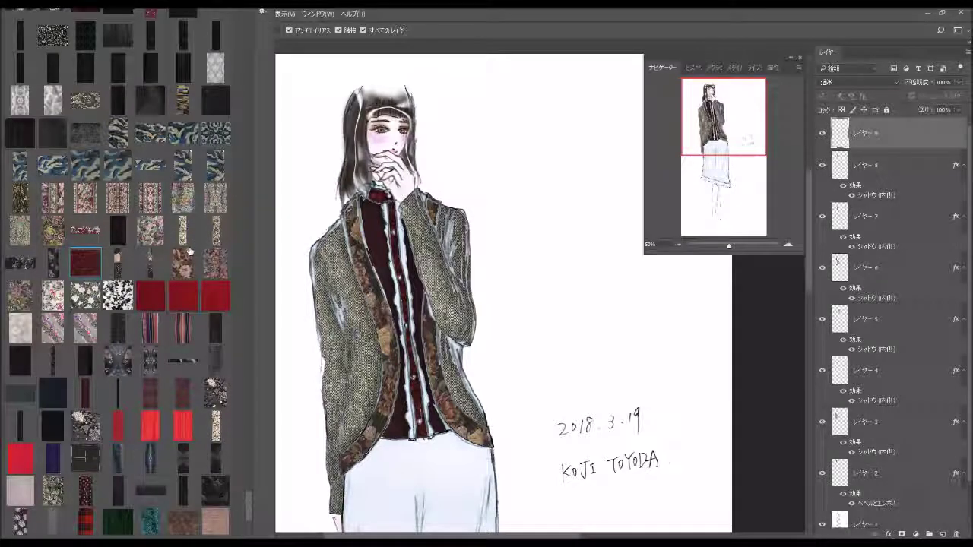
left_click(122, 330)
left_click(411, 274)
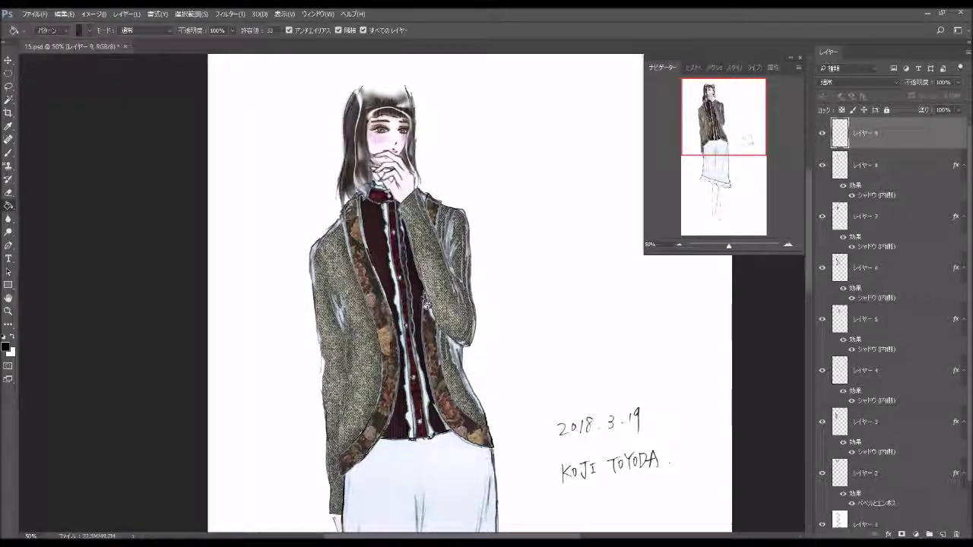
left_click(87, 32)
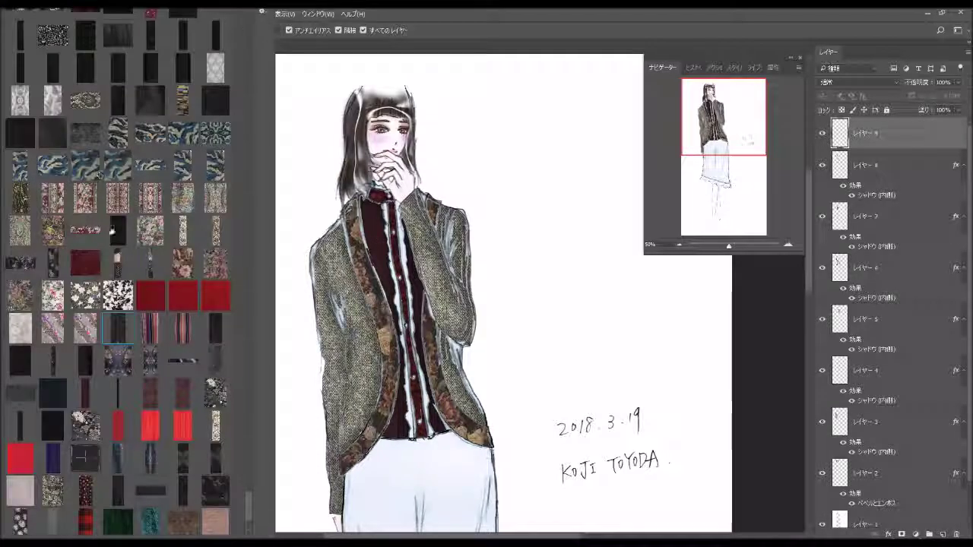
left_click(412, 268)
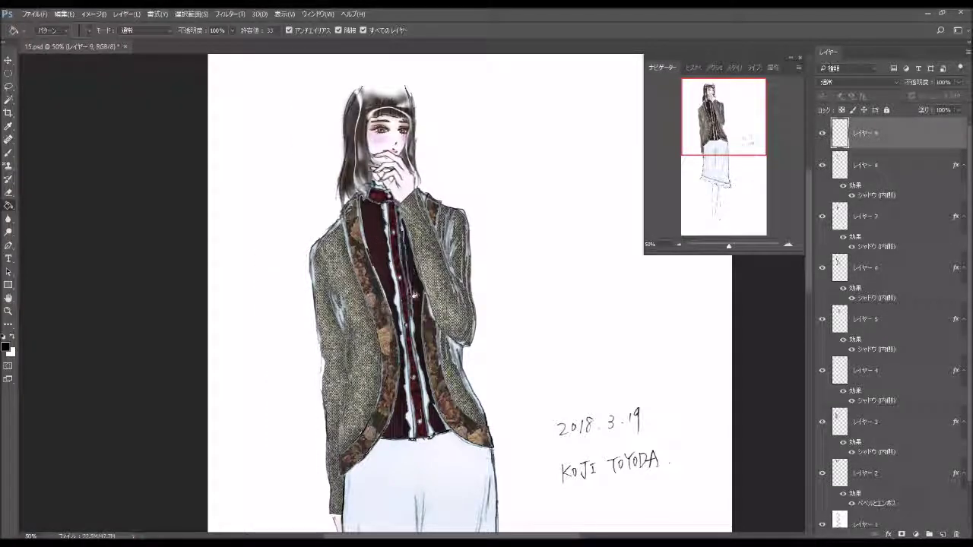
left_click(423, 316)
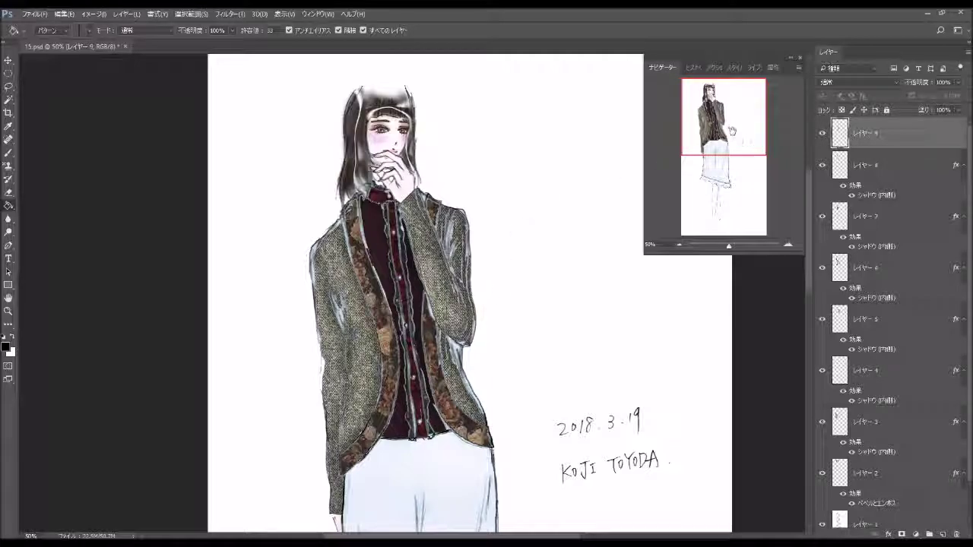
left_click_drag(738, 140, 735, 146)
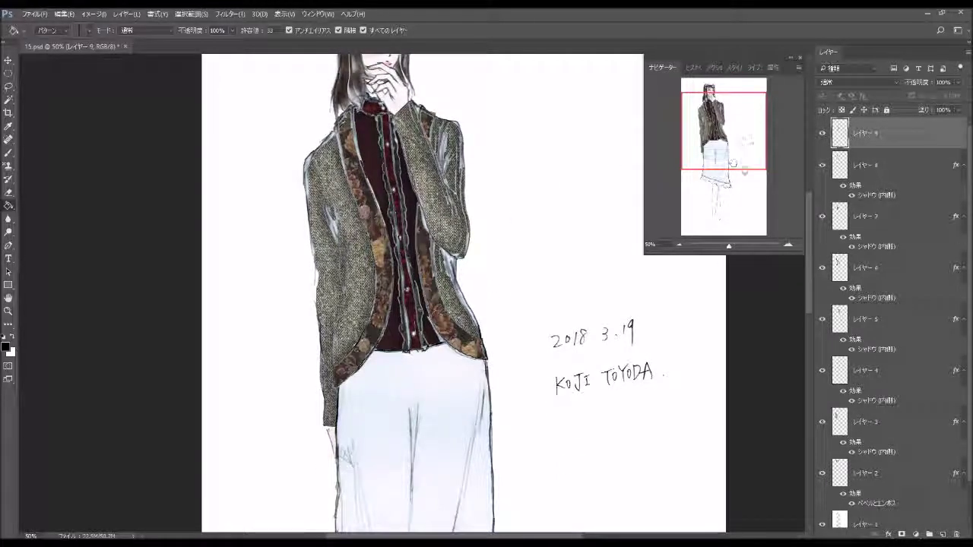
Step: Select layer 5 and browse the fill patterns without changing anything
left_click(857, 317)
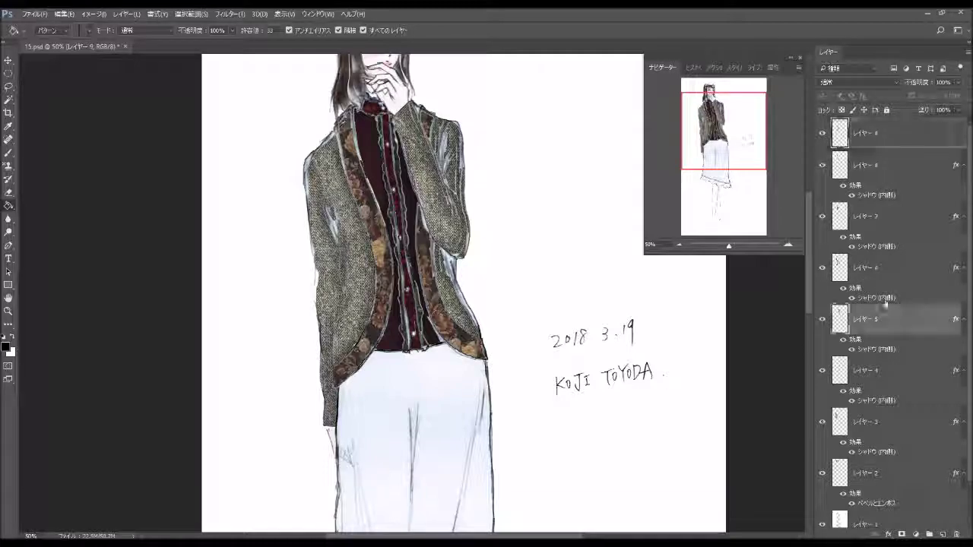
left_click(89, 32)
scroll(255, 508, "down", 3)
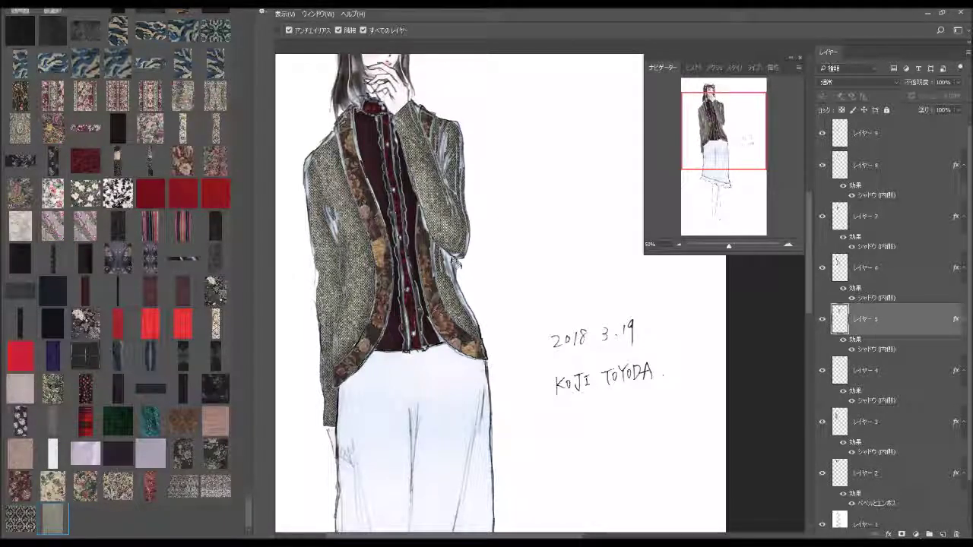
left_click(456, 262)
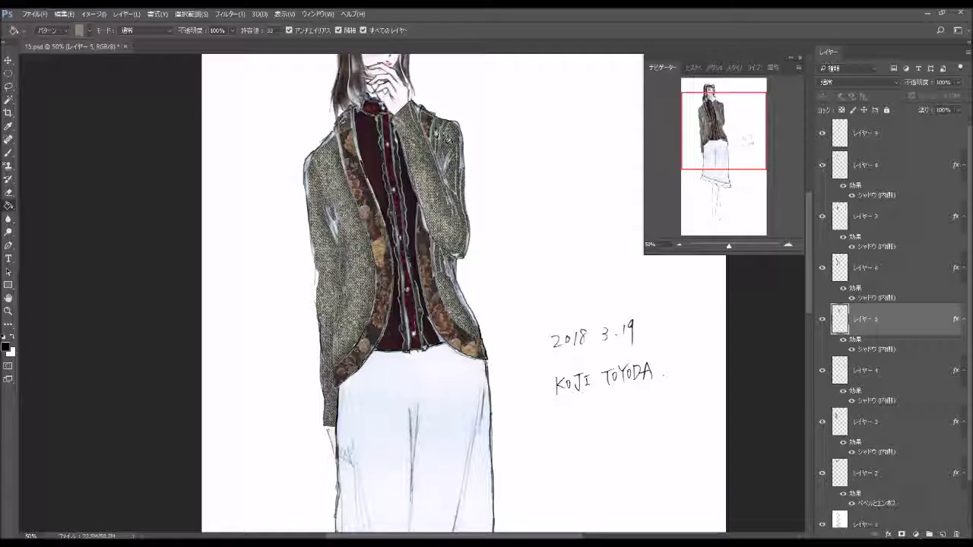
Step: Pick the dark-red striped pattern and add a new empty layer above layer 9
left_click(888, 169)
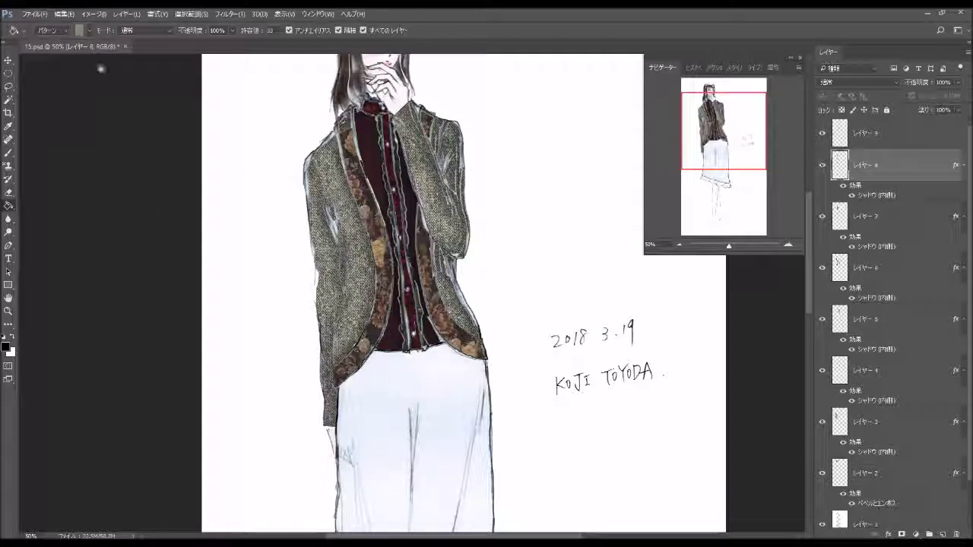
left_click(90, 30)
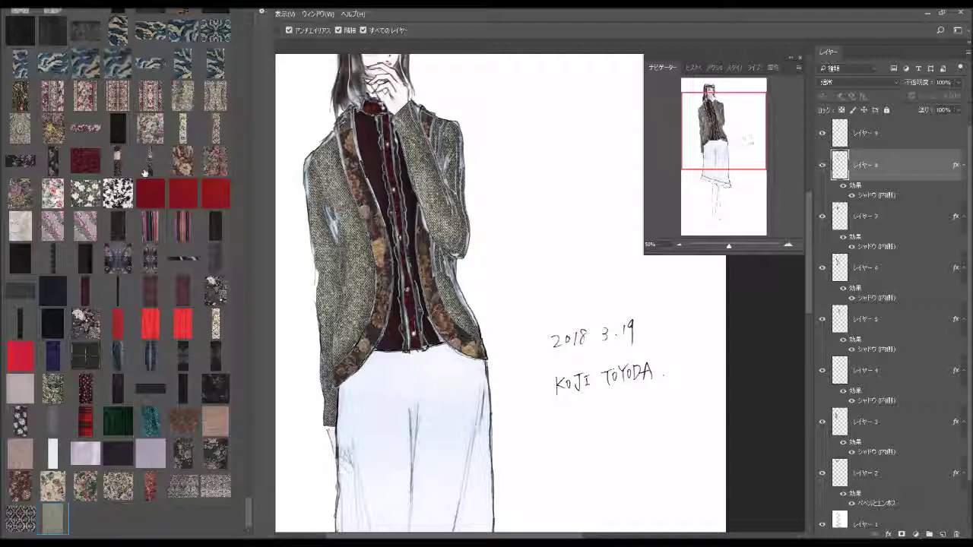
left_click(86, 290)
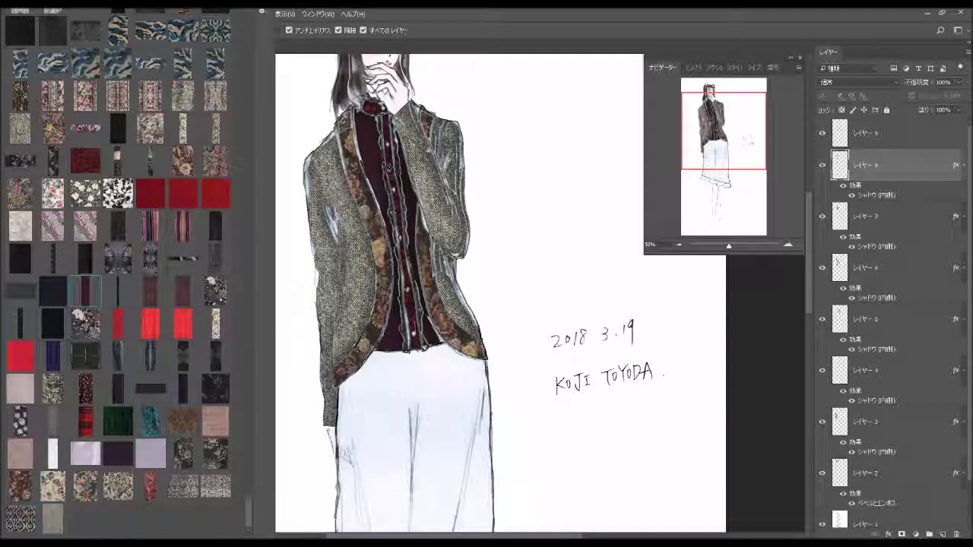
left_click(423, 126)
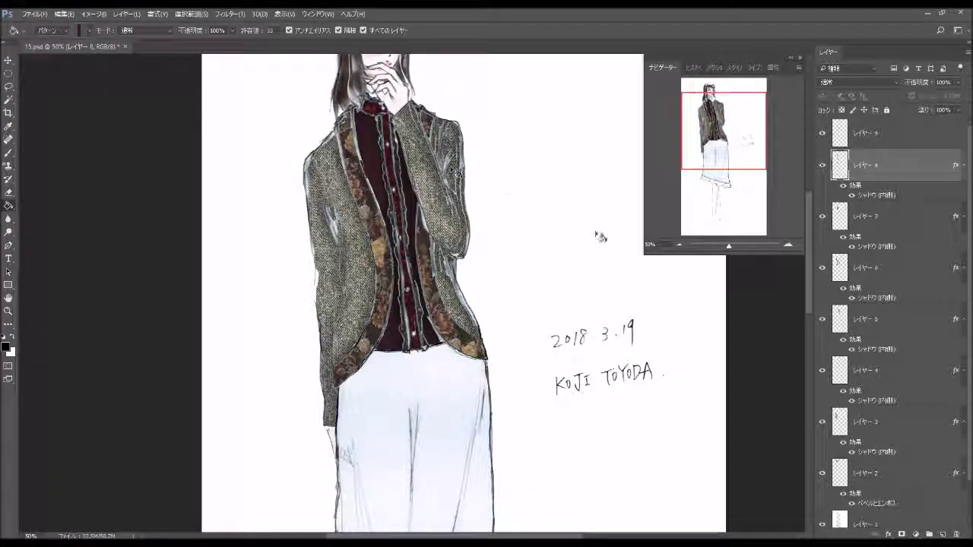
left_click(916, 137)
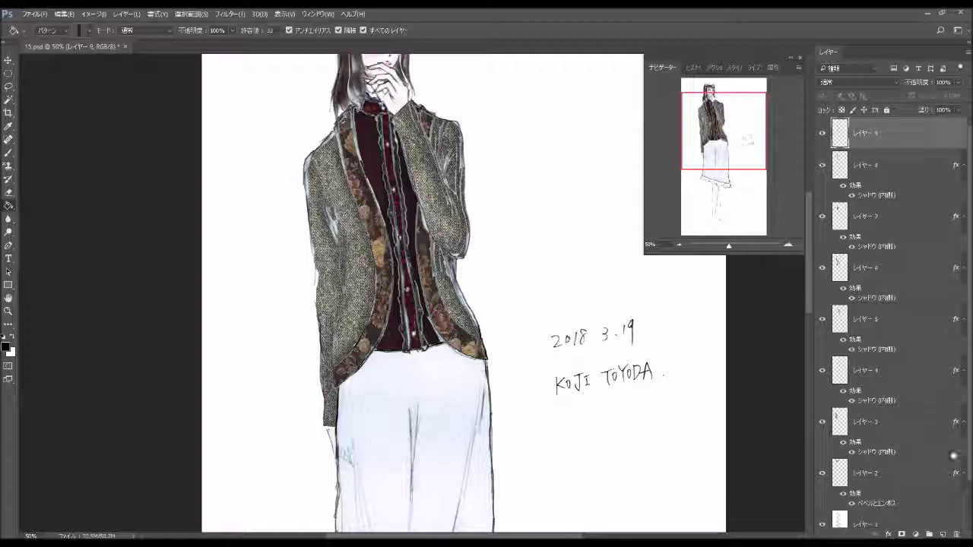
left_click(944, 534)
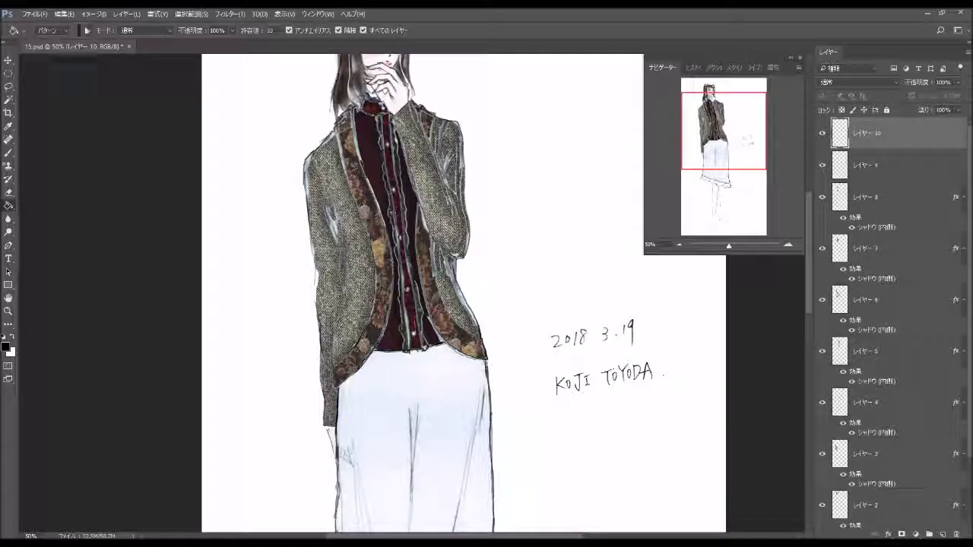
Step: Fill the long skirt and its right-edge sliver with the pastel rose floral tapestry pattern
left_click(89, 31)
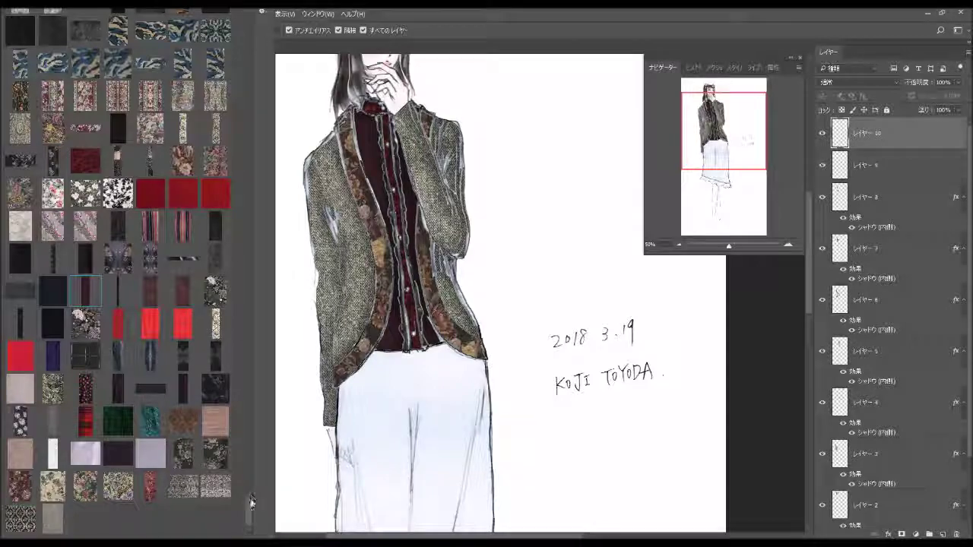
scroll(251, 494, "up", 2)
scroll(252, 494, "up", 2)
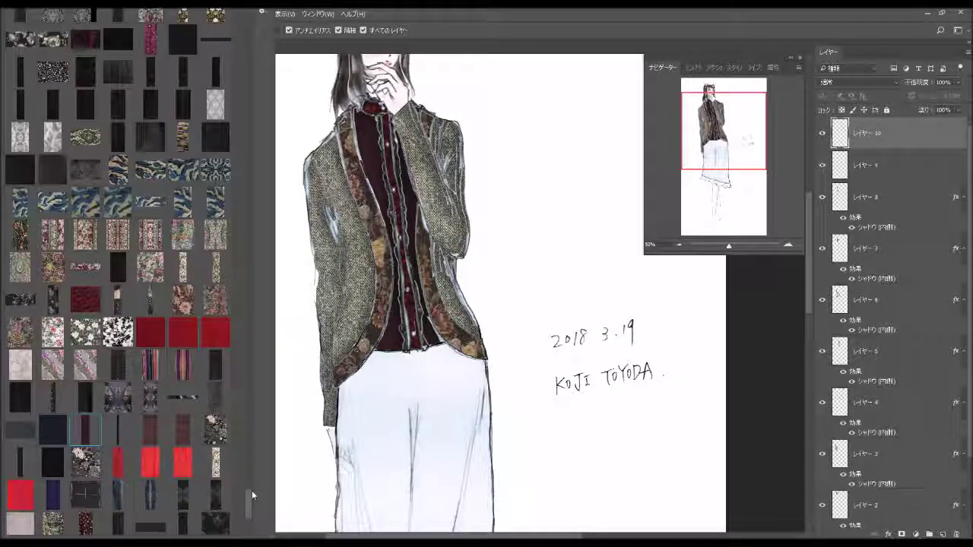
scroll(251, 491, "up", 1)
left_click(152, 285)
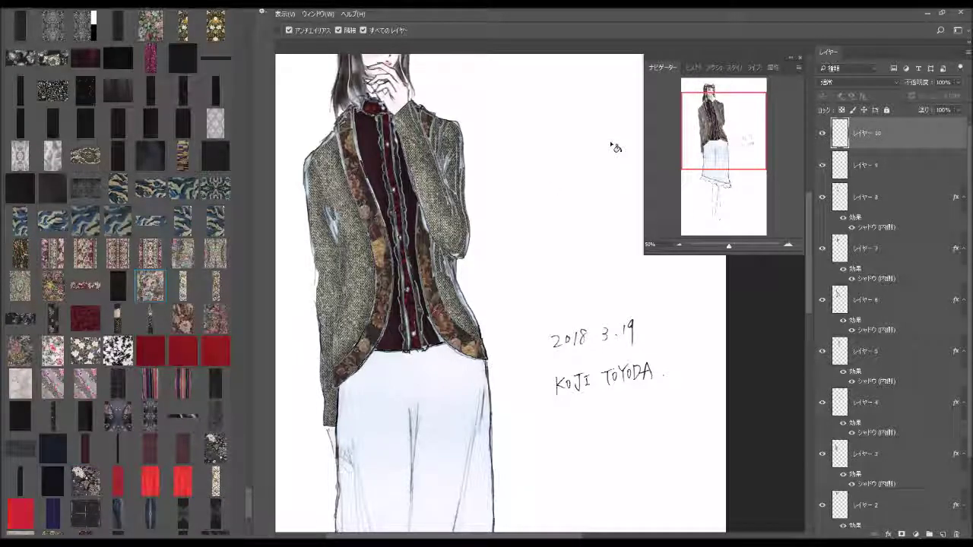
left_click(738, 157)
left_click(438, 317)
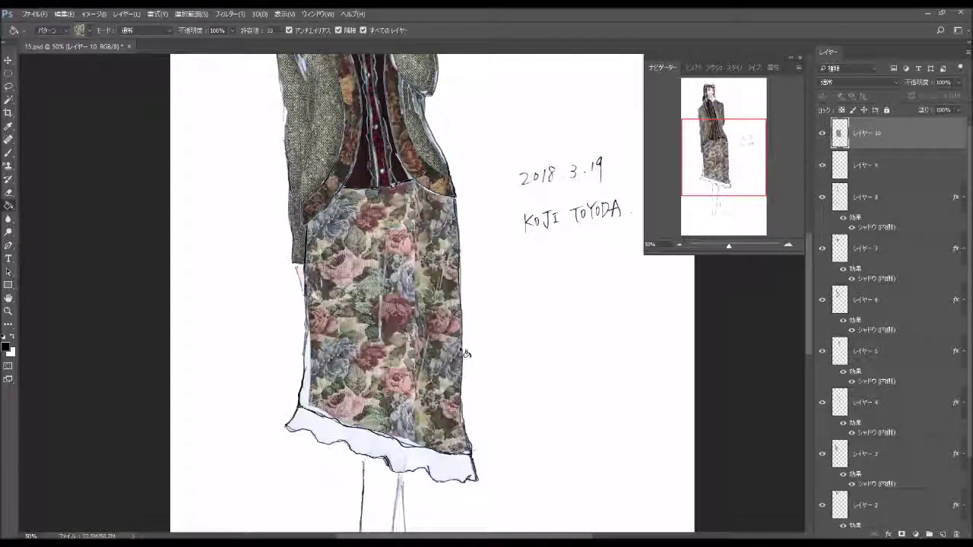
left_click(459, 351)
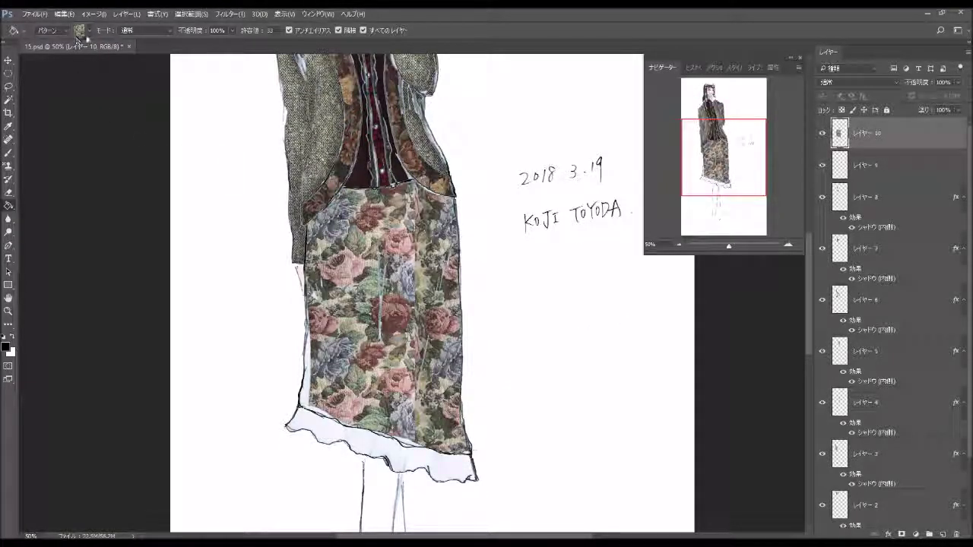
left_click(11, 167)
Step: Paint the skirt edges with the floral tapestry at 39 px brush size, and fill the left strip
left_click(334, 32)
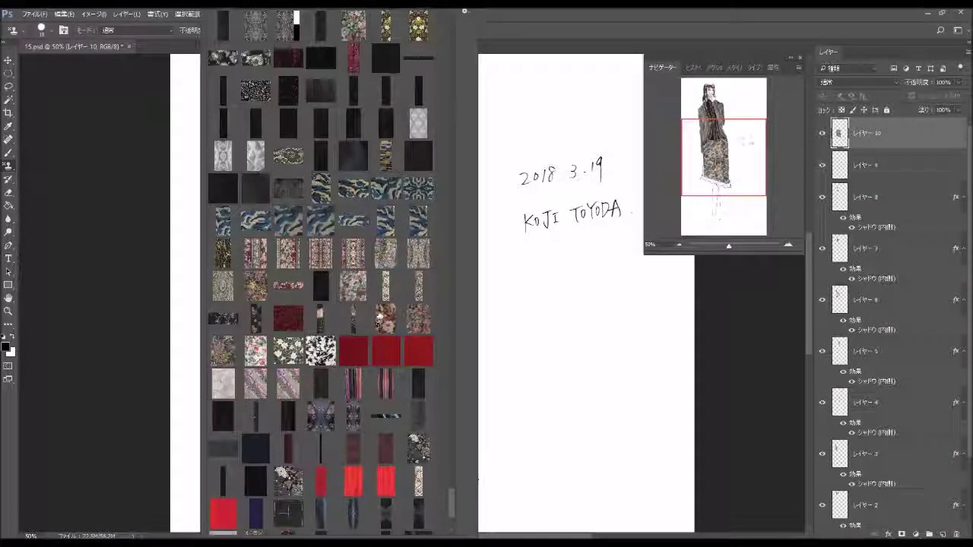
left_click(353, 286)
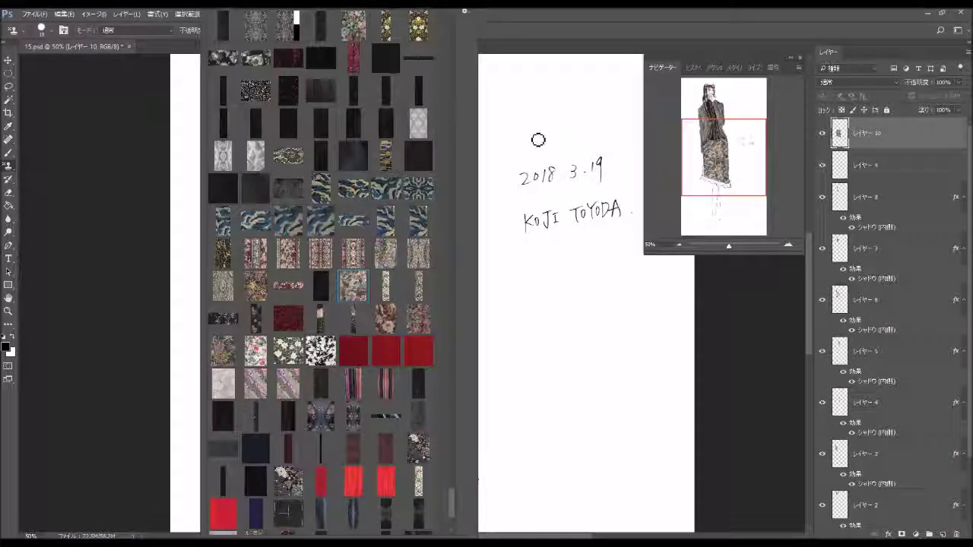
left_click(50, 30)
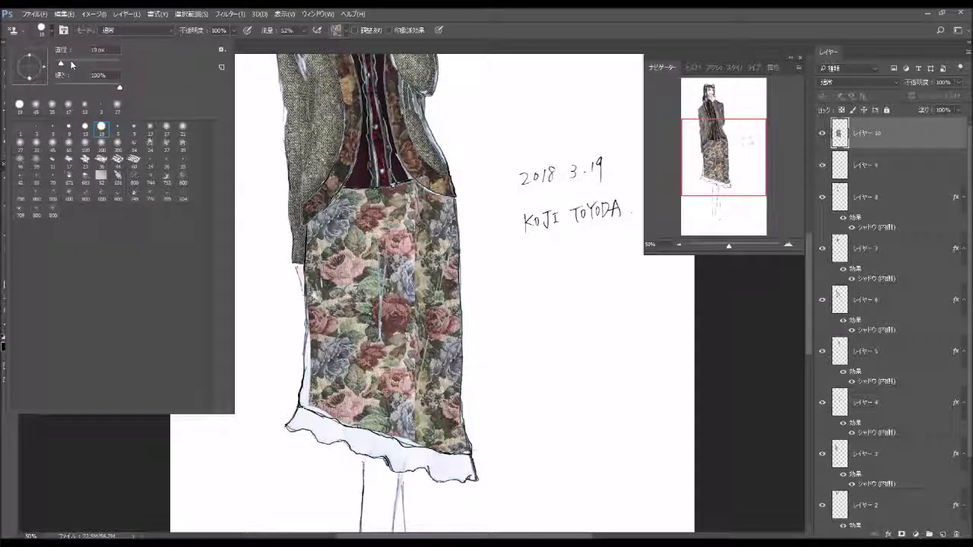
left_click_drag(70, 60, 76, 63)
left_click(416, 361)
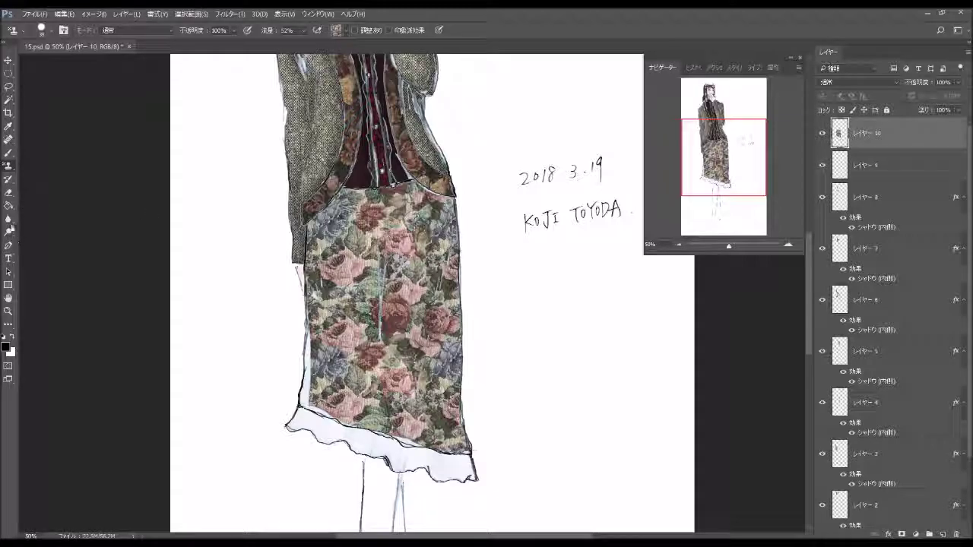
left_click(8, 205)
left_click(307, 389)
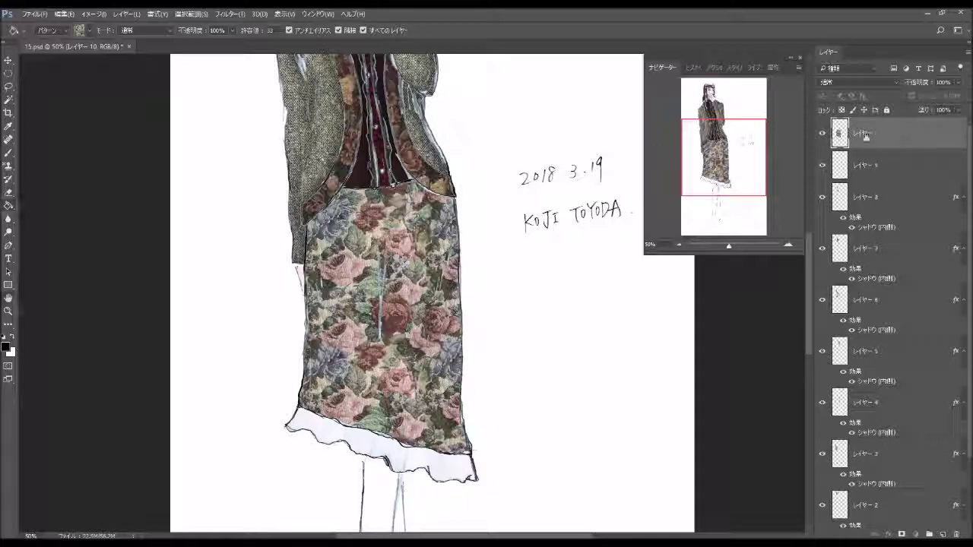
Step: Add an Inner Shadow to skirt Layer 10 with 20% opacity and size 29
double_click(912, 142)
left_click(556, 144)
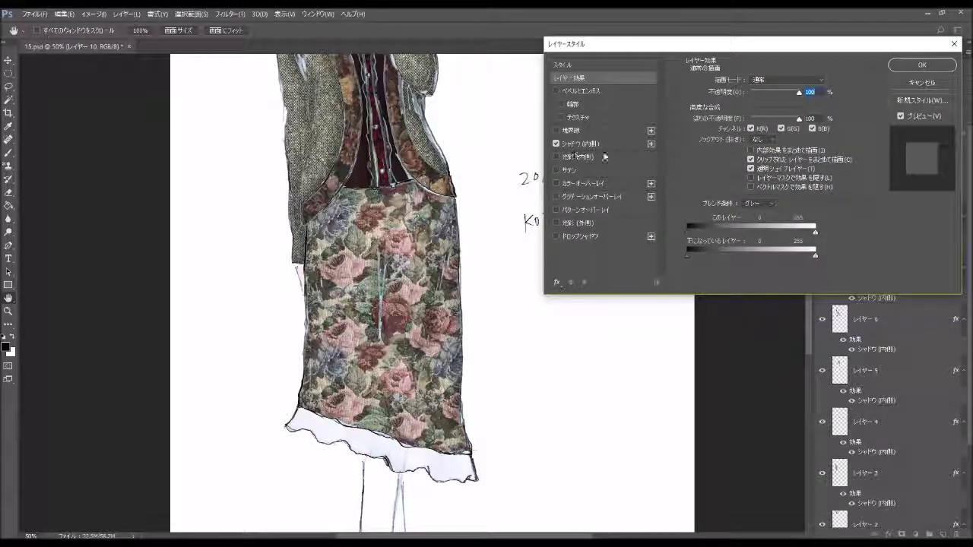
left_click(626, 145)
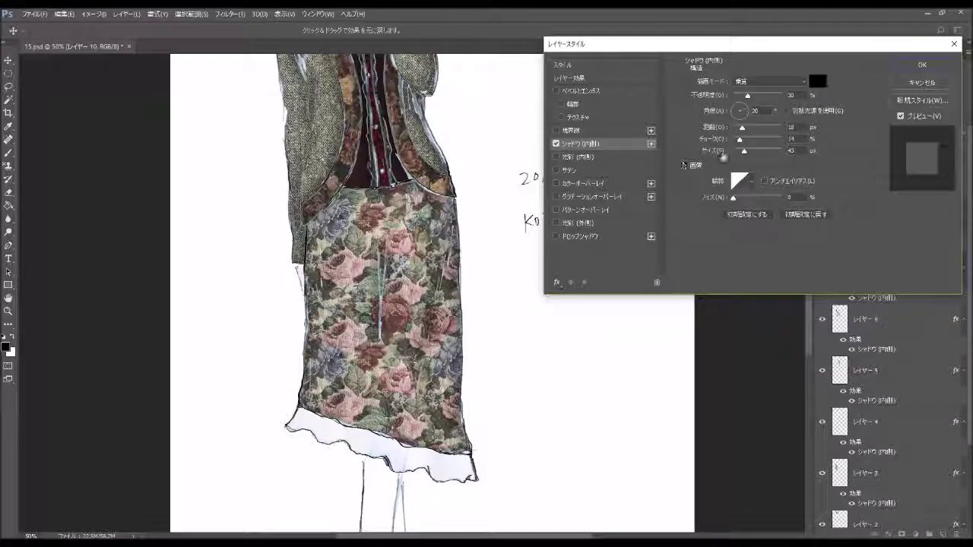
left_click_drag(747, 96, 746, 97)
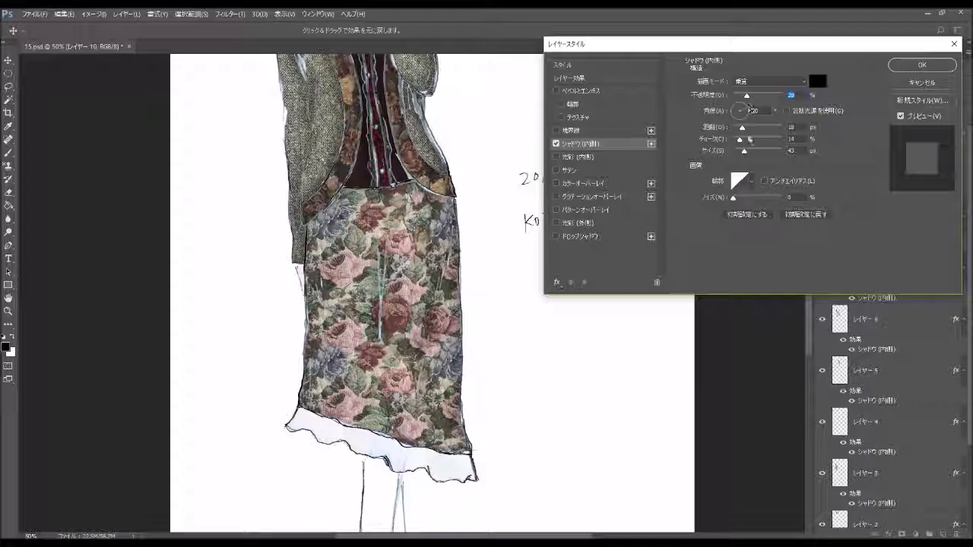
left_click_drag(743, 152, 735, 140)
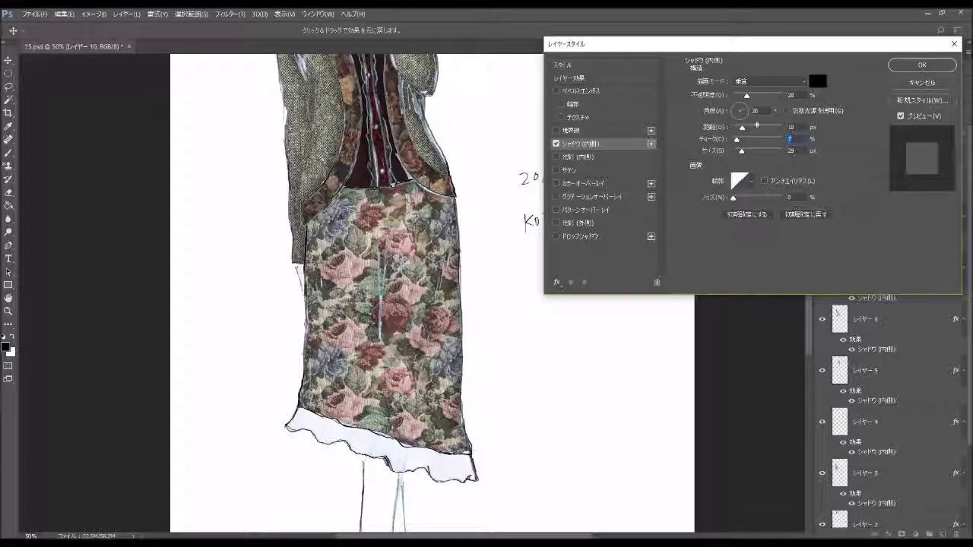
left_click(899, 66)
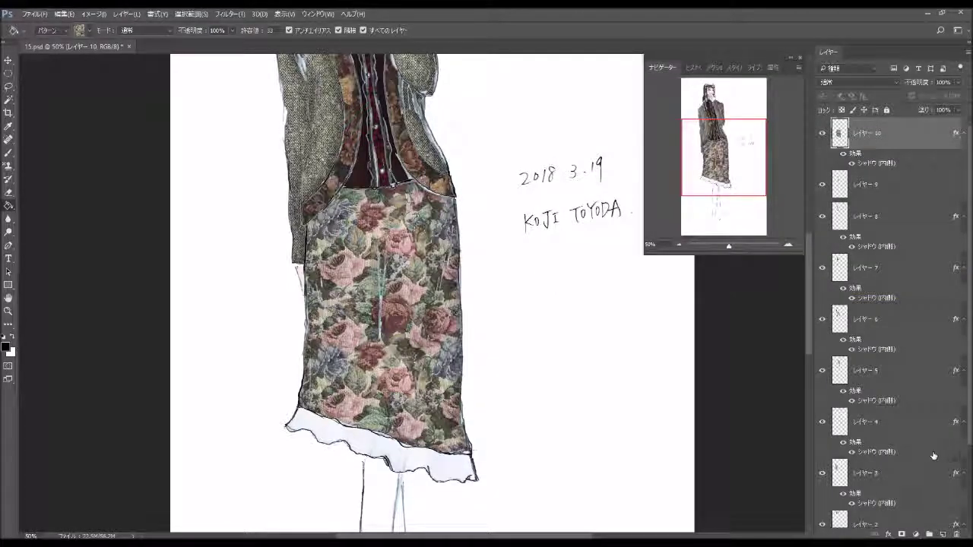
Step: On a new Layer 11, test a pattern fill on the ruffle hem and undo it
left_click(944, 535)
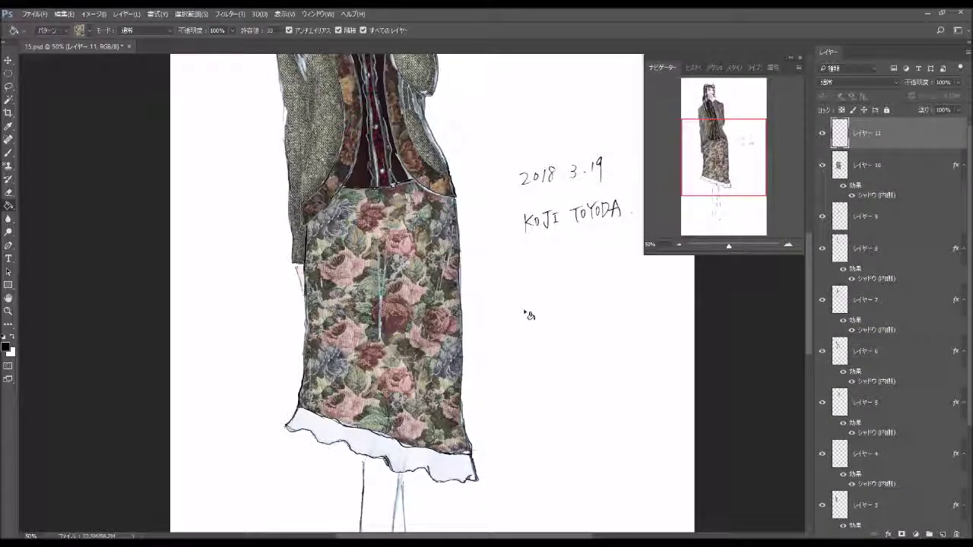
left_click(87, 30)
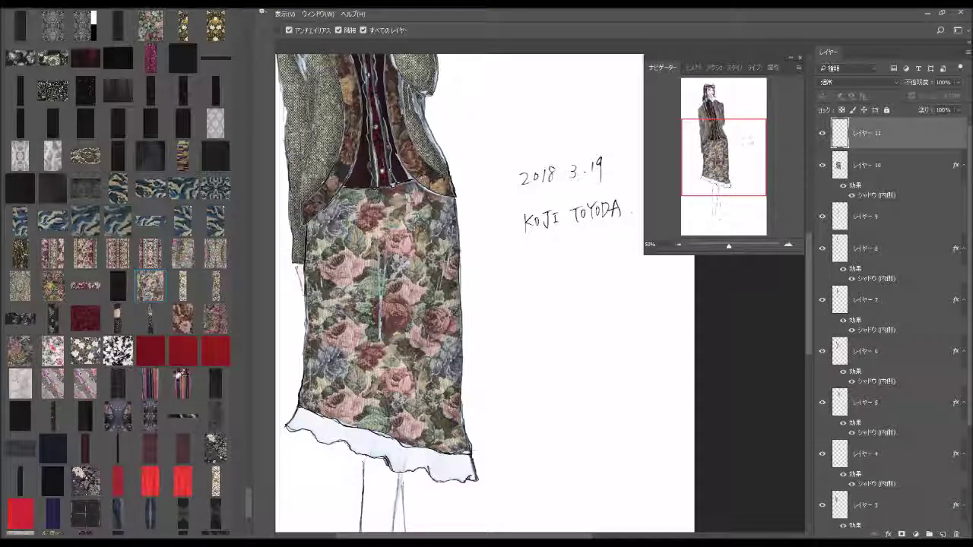
left_click(184, 287)
left_click(670, 161)
left_click_drag(694, 171, 694, 196)
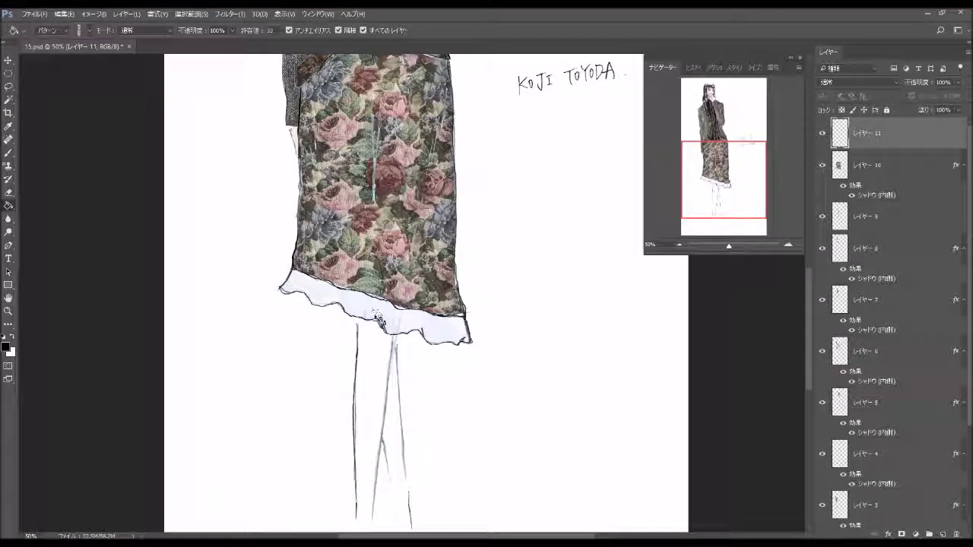
left_click(385, 336)
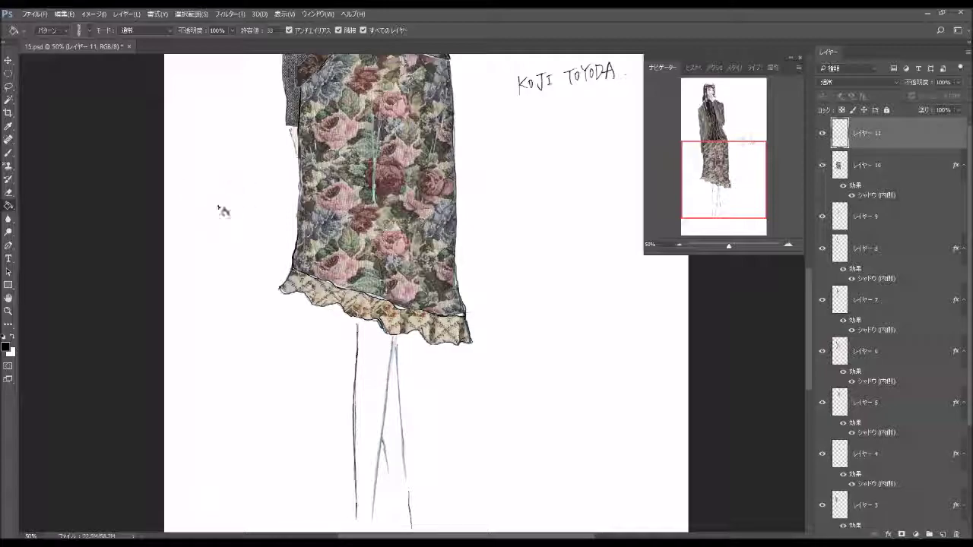
key("ctrl+z")
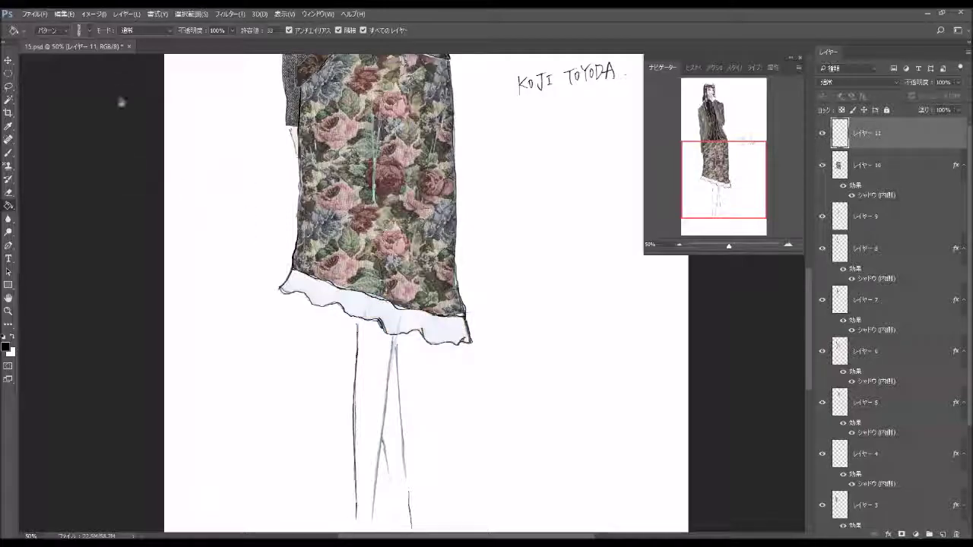
Step: Try two more floral patterns on the ruffle hem, undoing each
left_click(82, 30)
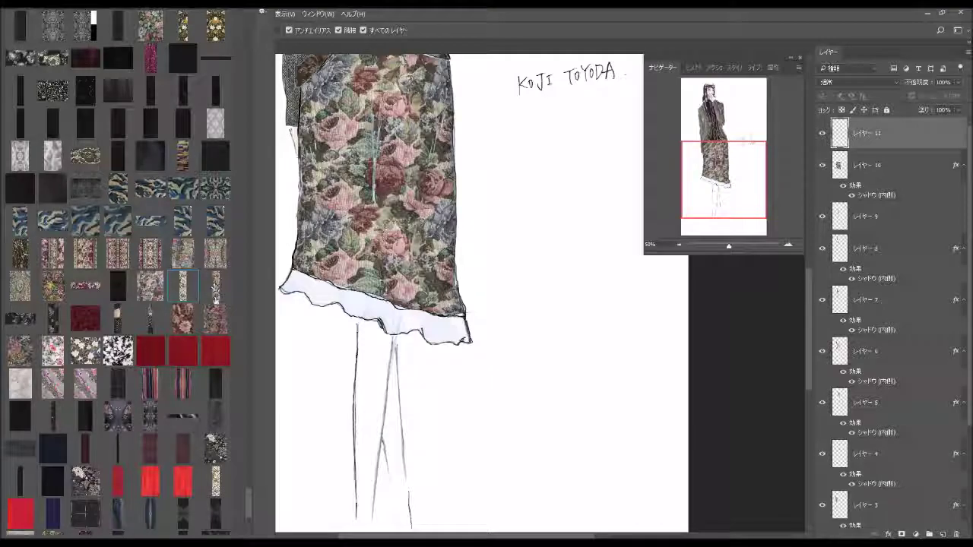
left_click_drag(251, 495, 252, 509)
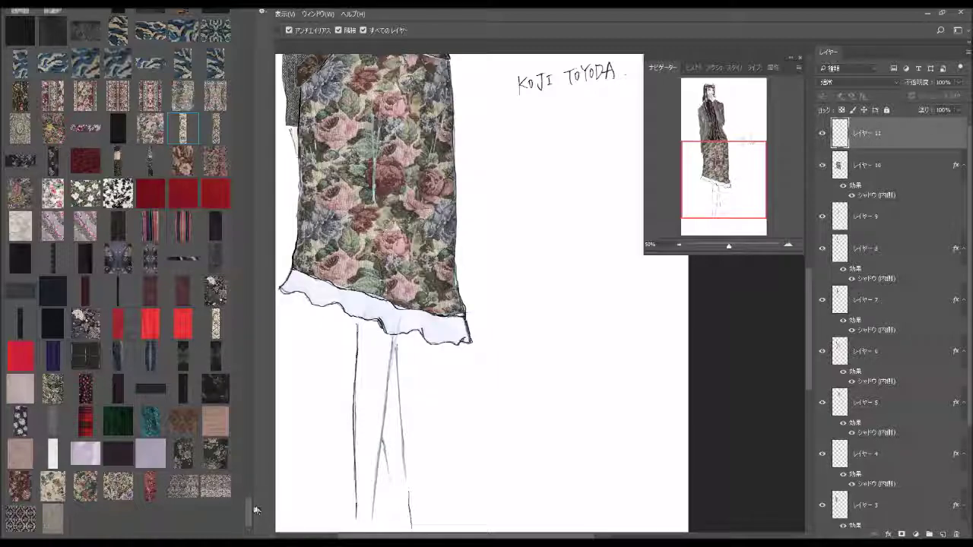
left_click_drag(256, 508, 250, 486)
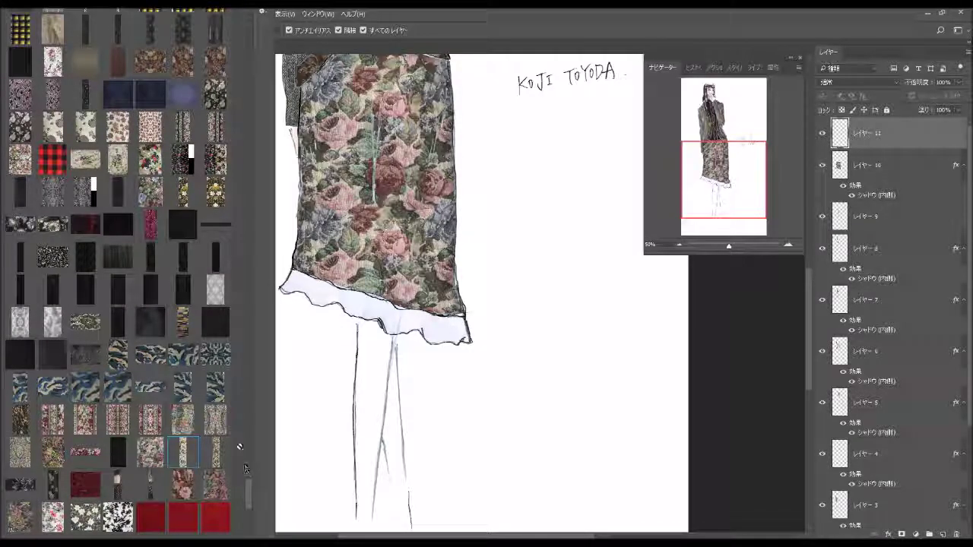
left_click(103, 177)
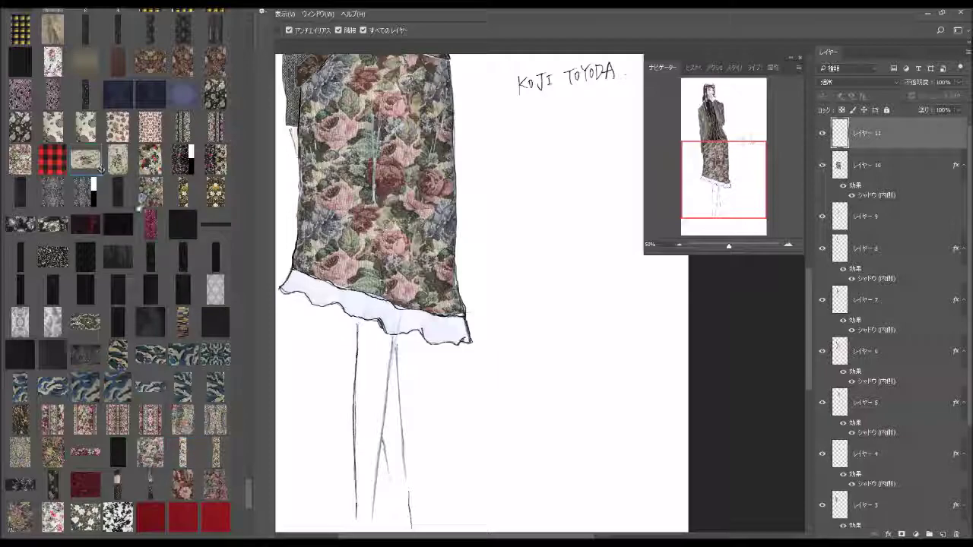
left_click(307, 309)
key("ctrl+z")
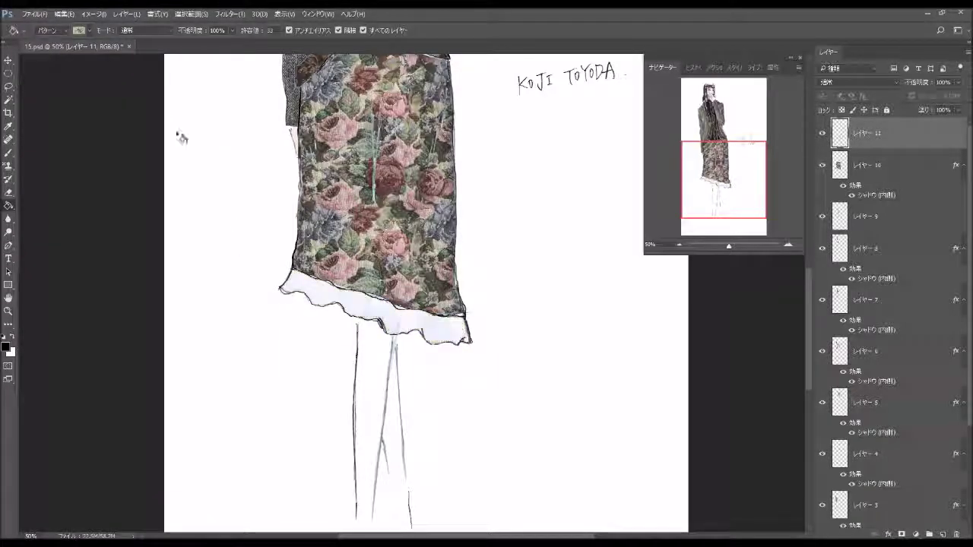
left_click(90, 31)
left_click(130, 161)
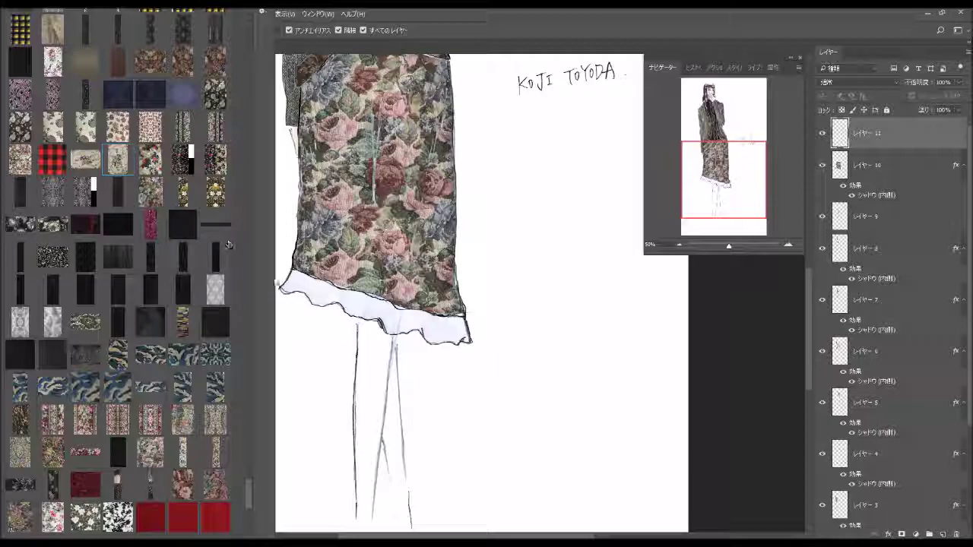
left_click(300, 307)
key("ctrl+z")
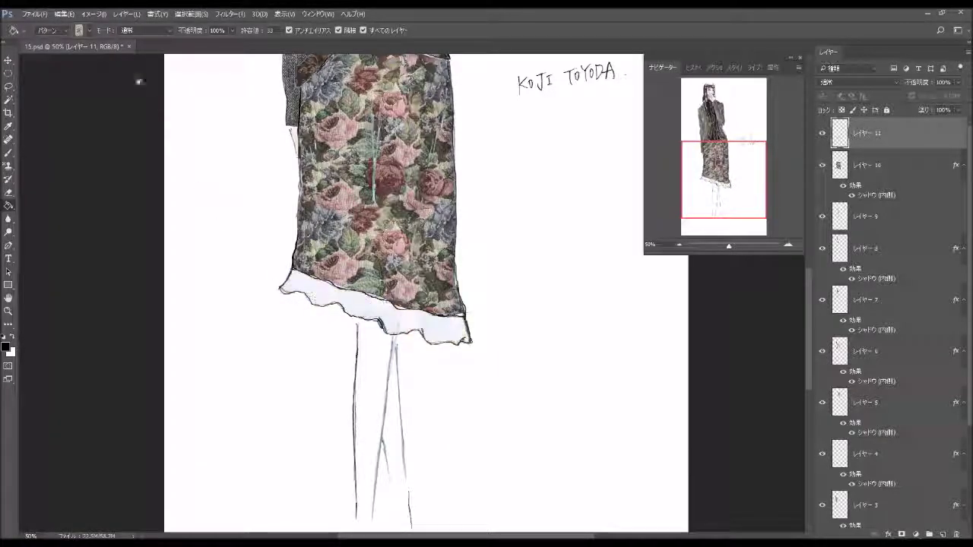
Step: Fill the ruffle hem with the beige floral pattern
left_click(87, 30)
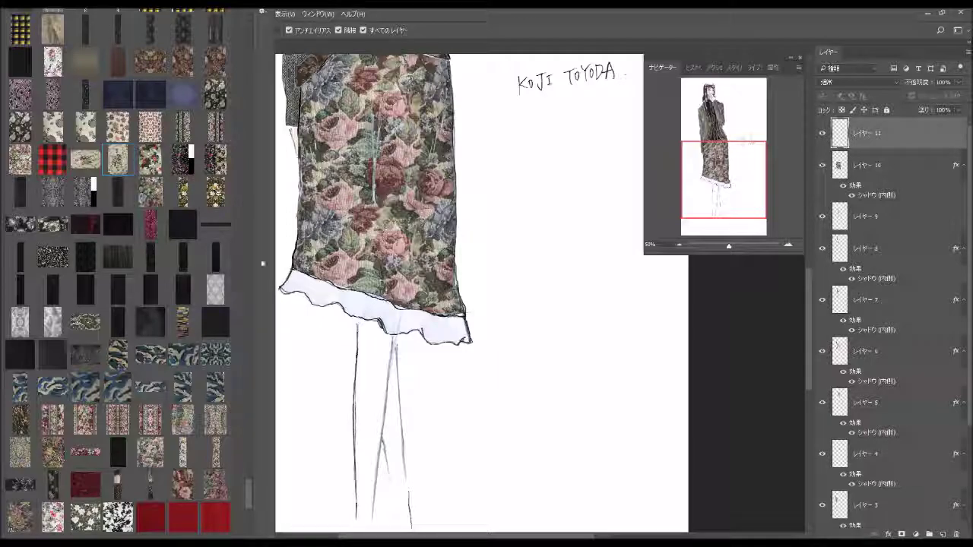
left_click_drag(248, 492, 248, 479)
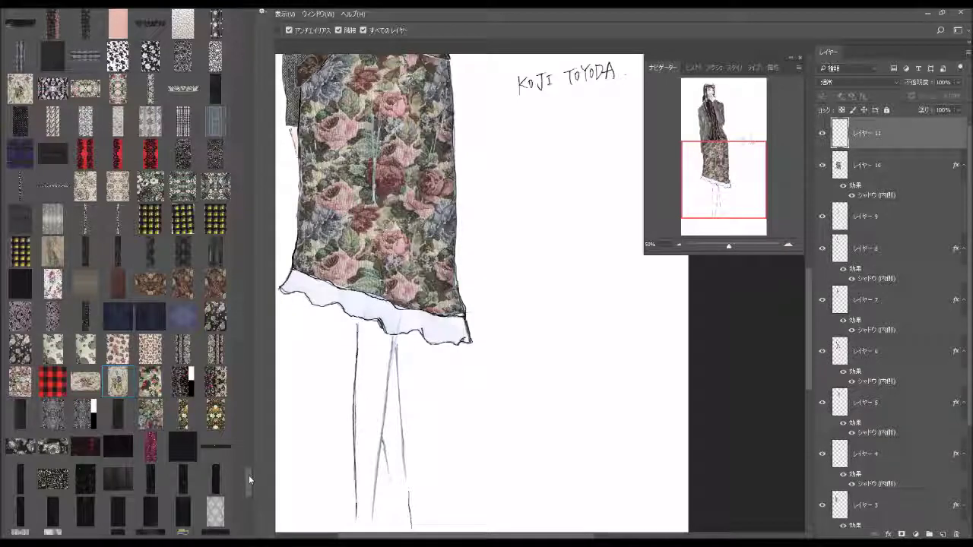
left_click_drag(248, 475, 248, 466)
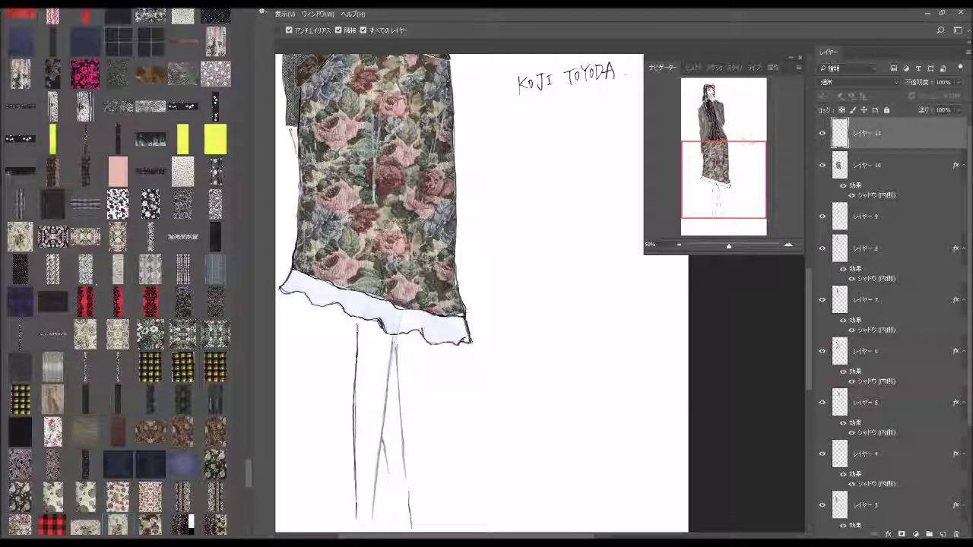
left_click(21, 237)
left_click(337, 298)
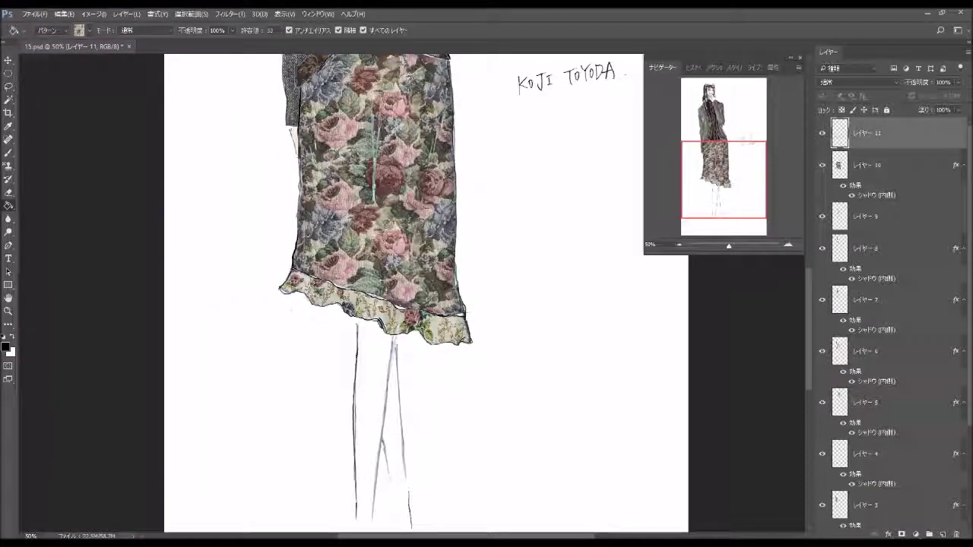
Step: Enable Inner Shadow on hem Layer 11, settling on 28% opacity and 7 px distance
double_click(924, 137)
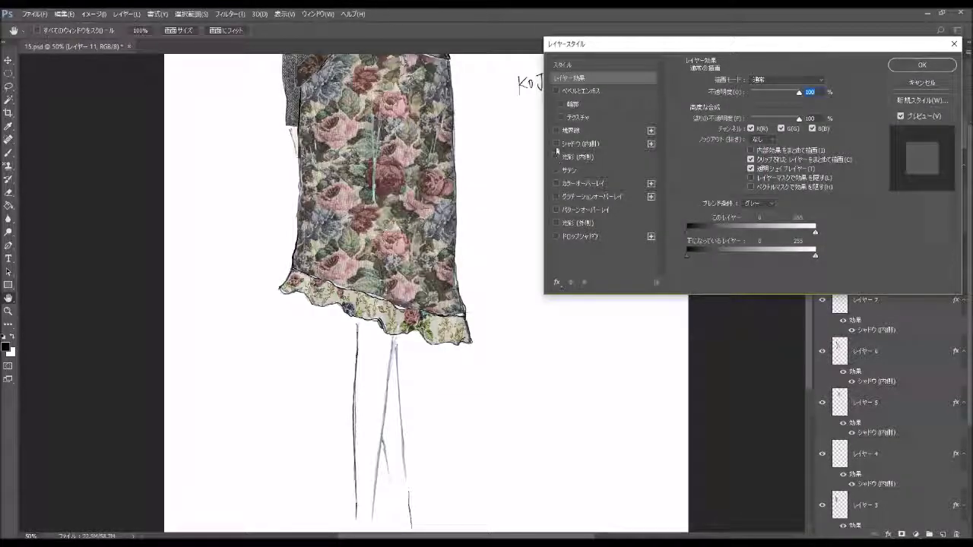
left_click(556, 144)
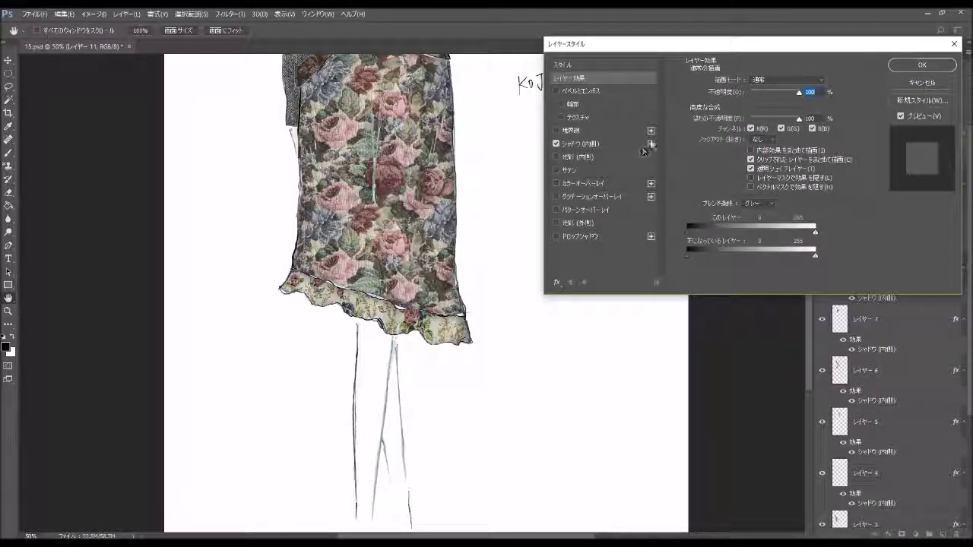
left_click(600, 144)
left_click_drag(782, 94, 741, 95)
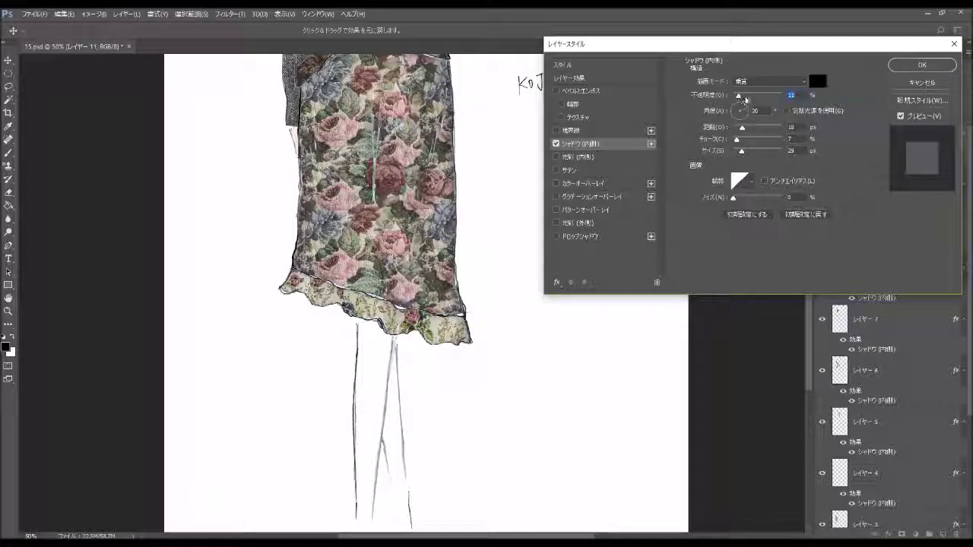
left_click_drag(741, 127, 735, 150)
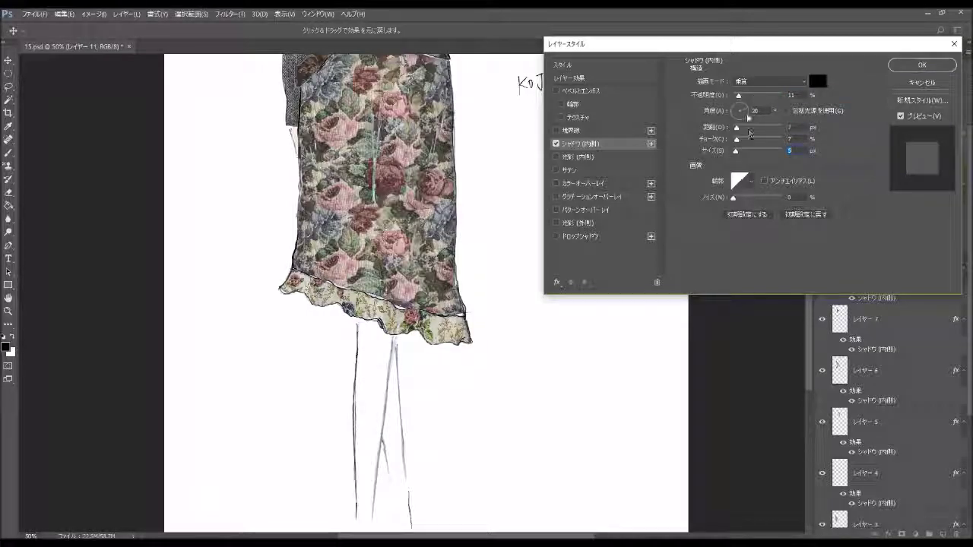
left_click_drag(739, 95, 756, 97)
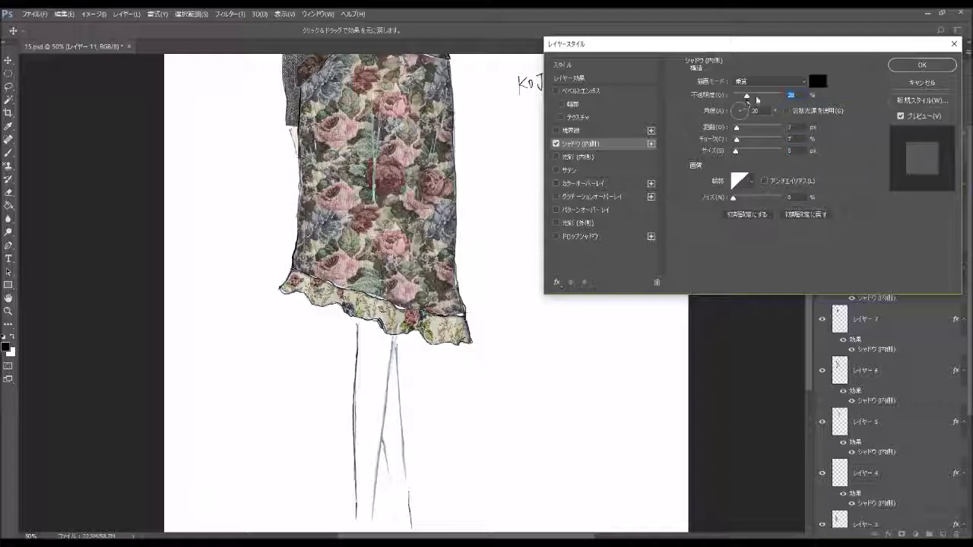
left_click(922, 65)
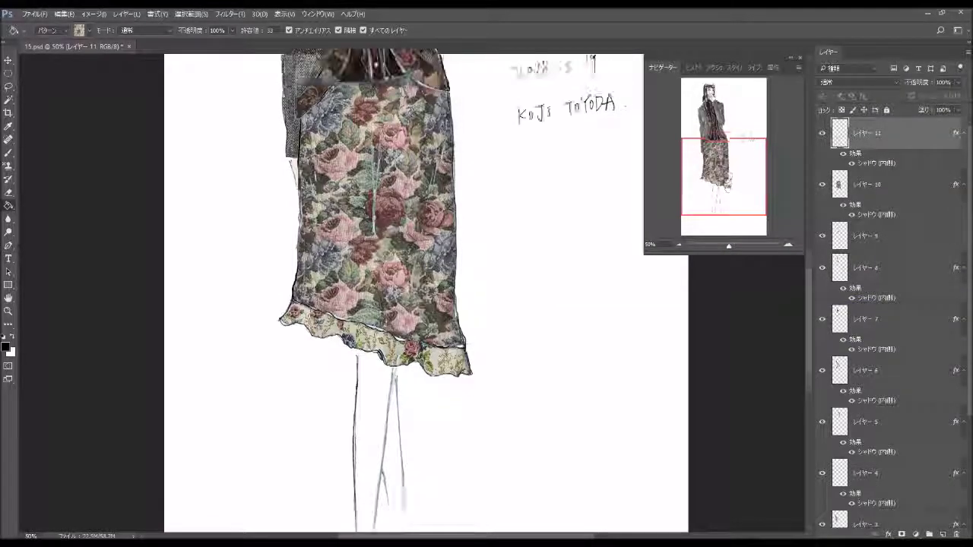
Step: Zoom out to the whole figure and add a new layer above the Background
mouse_move(730, 187)
left_mouse_down()
mouse_move(730, 133)
mouse_move(727, 155)
left_mouse_up()
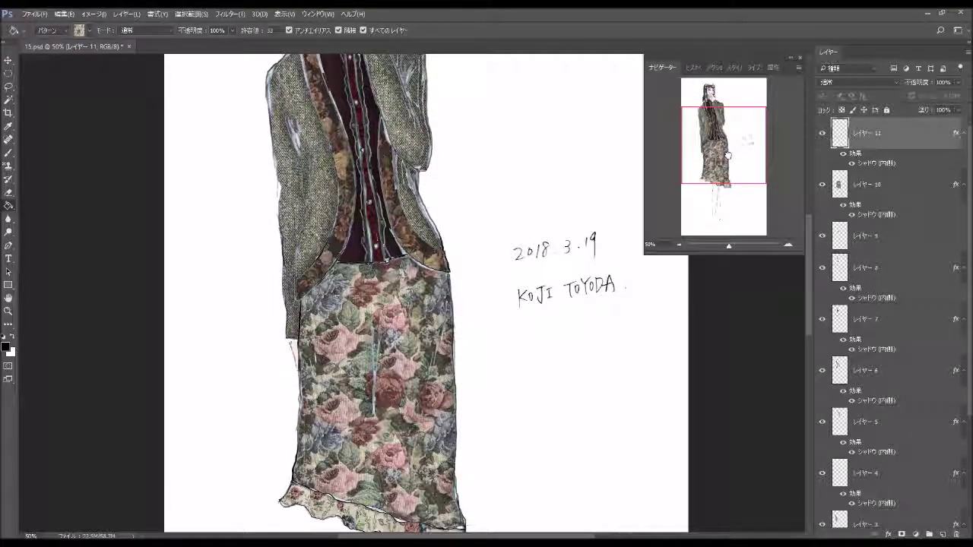
left_click(680, 246)
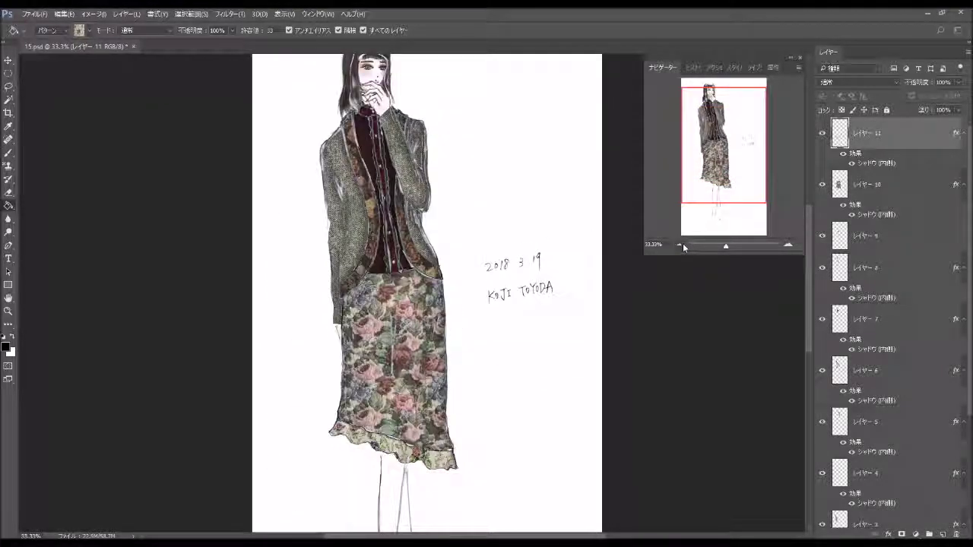
left_click_drag(713, 193, 725, 196)
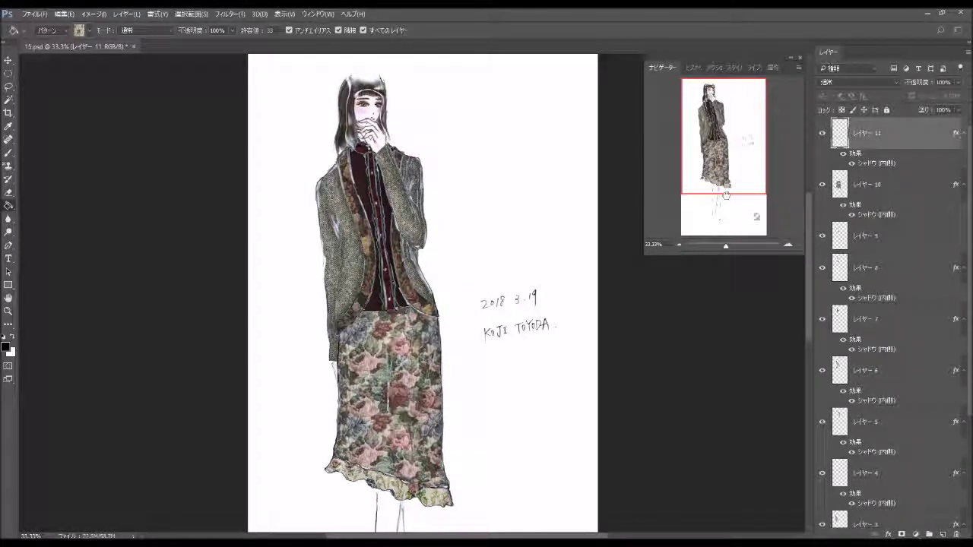
scroll(889, 319, "down", 5)
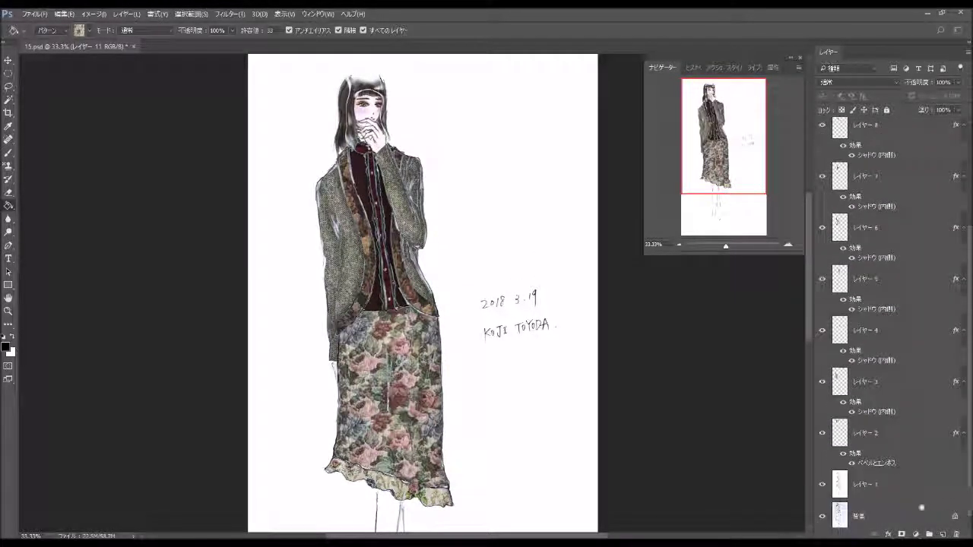
left_click(917, 511)
left_click(943, 535)
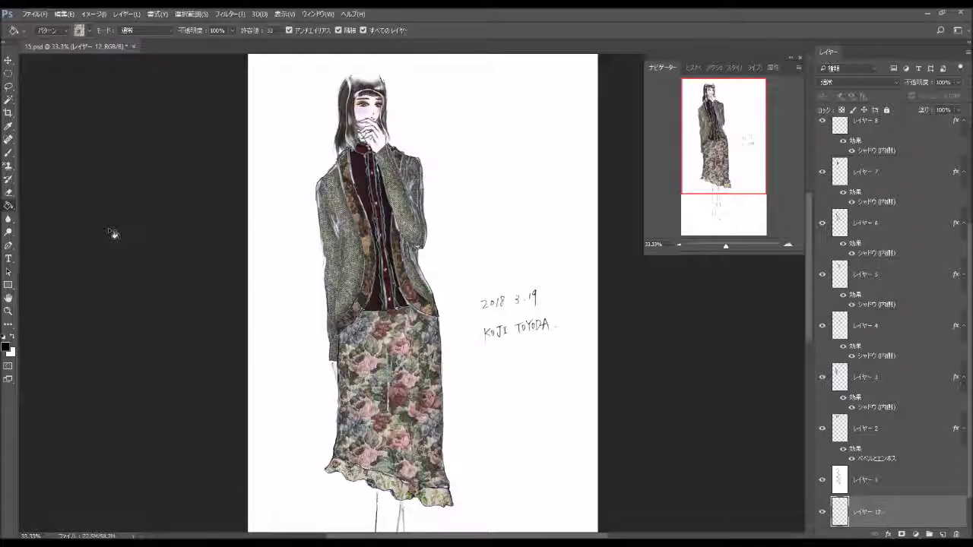
Step: Paint solid dark tone around the figure with a 100% hard 2165 px brush
left_click(9, 153)
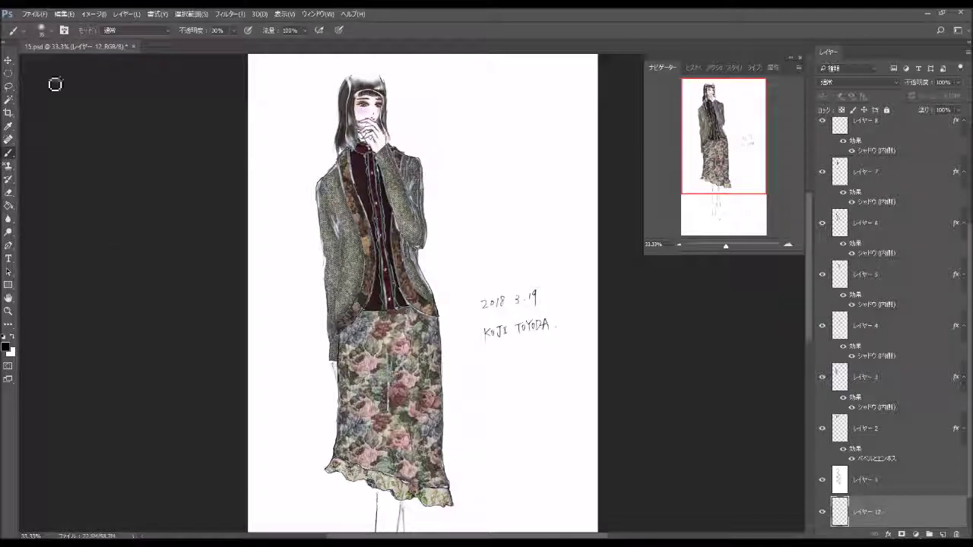
left_click(46, 30)
left_click_drag(55, 88, 120, 88)
left_click_drag(66, 63, 116, 64)
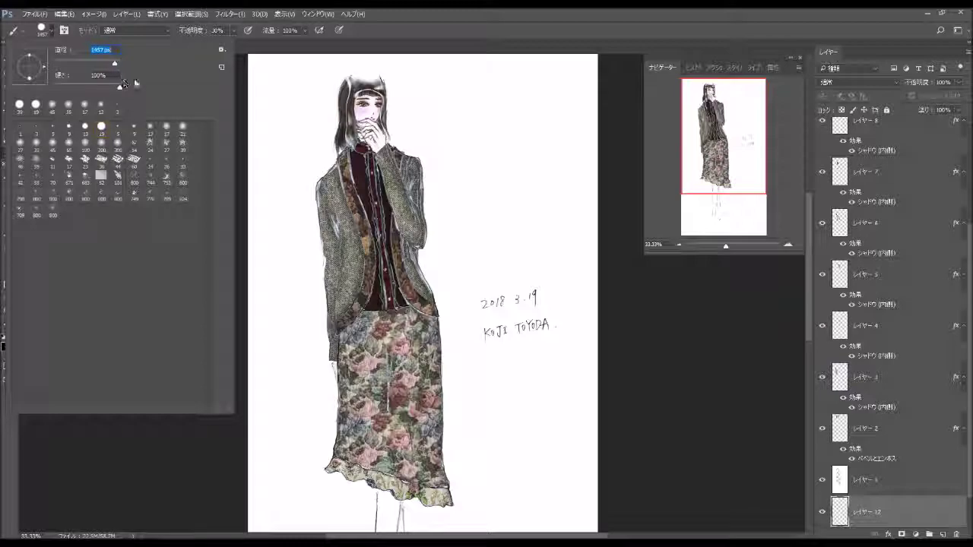
left_click(239, 50)
key("0")
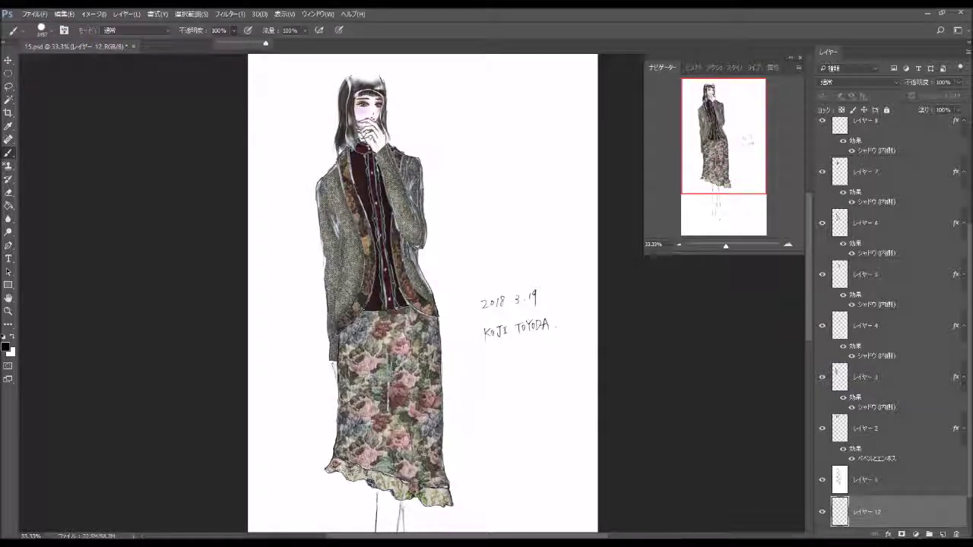
left_click(265, 70)
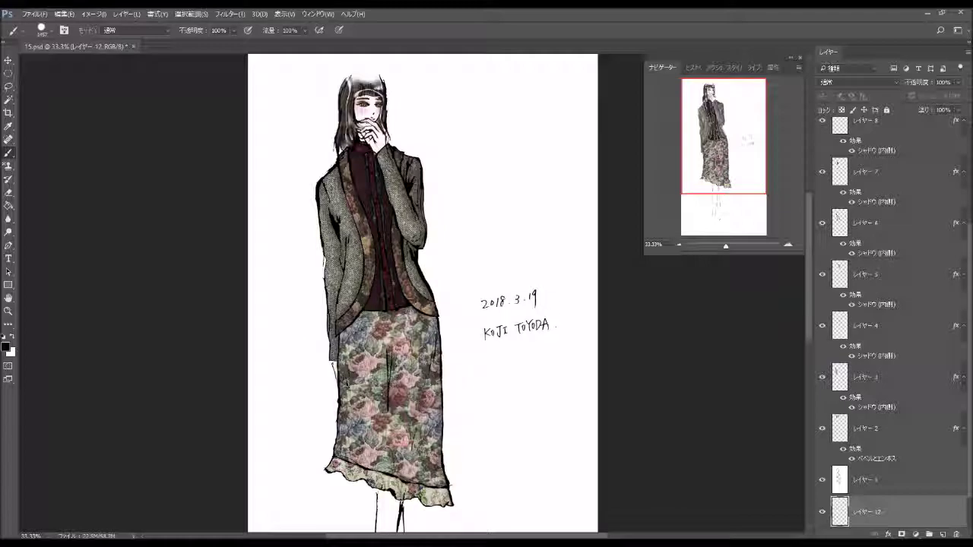
mouse_move(682, 144)
left_mouse_down()
mouse_move(684, 186)
mouse_move(719, 144)
left_mouse_up()
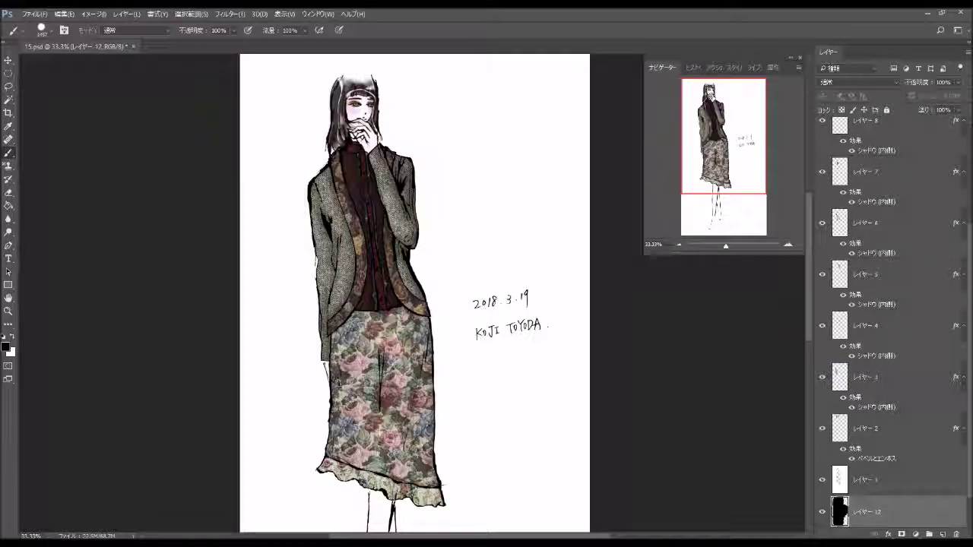
Step: Switch to the Pattern Stamp and browse the available patterns
key("s")
left_click(345, 31)
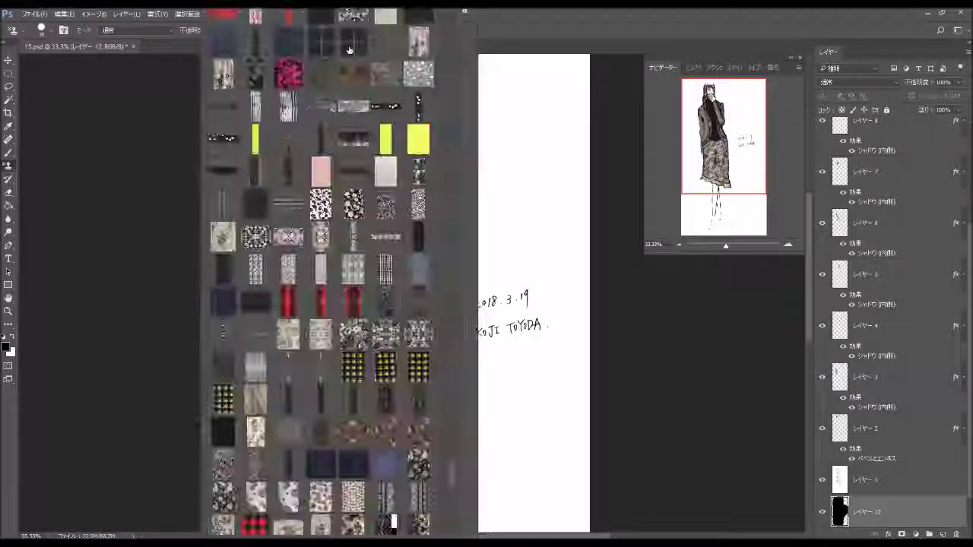
left_click_drag(452, 479, 453, 509)
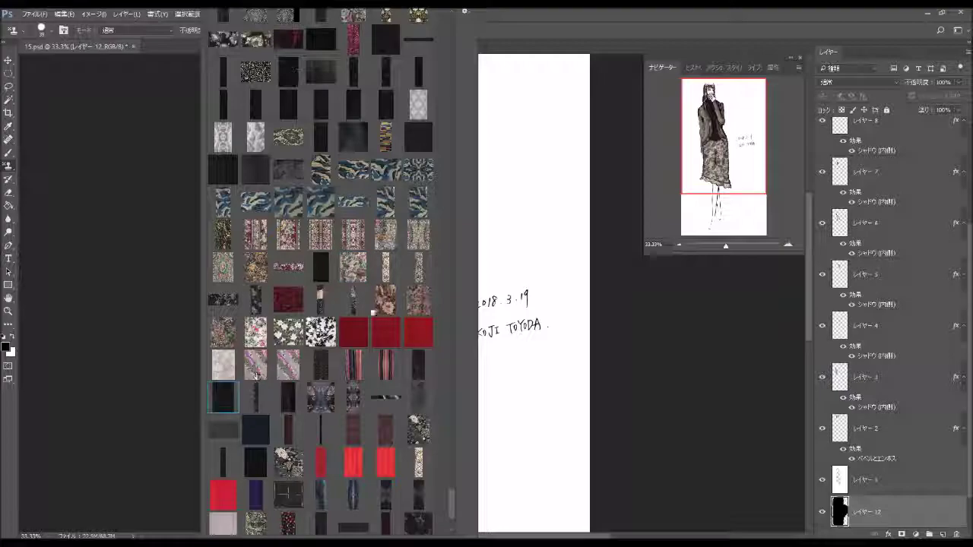
left_click_drag(724, 151, 813, 218)
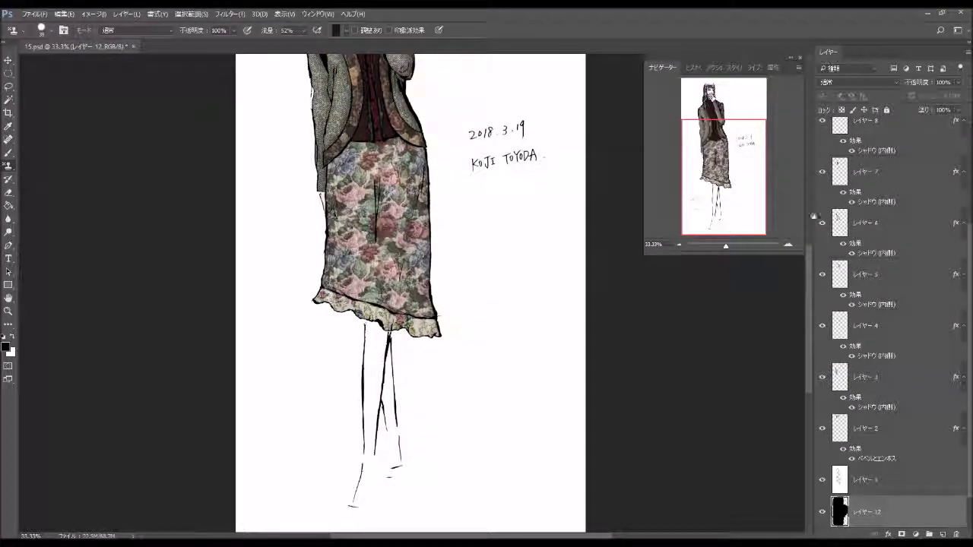
scroll(943, 266, "up", 4)
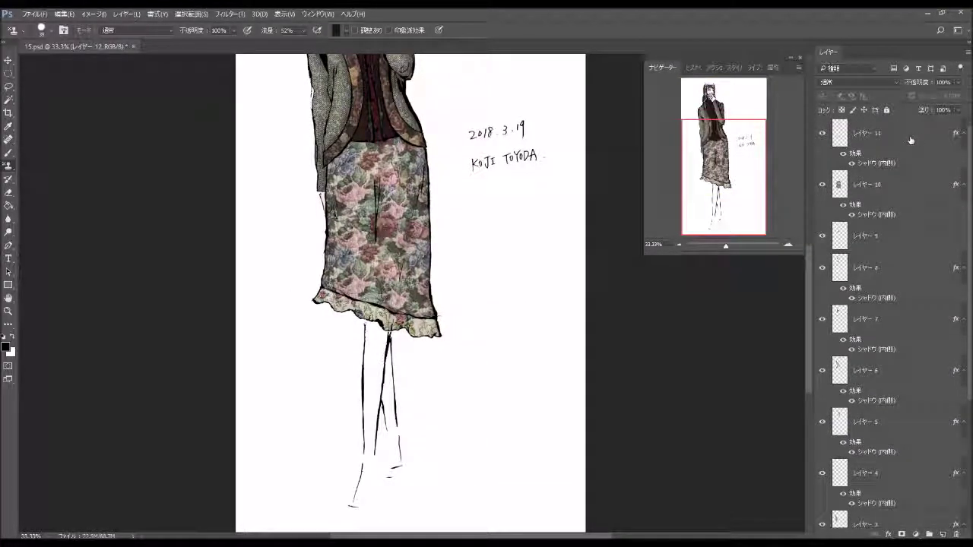
Step: On a new layer above Layer 11, paint dark shading down the left leg with a 45 px soft brush
left_click(911, 140)
left_click(942, 535)
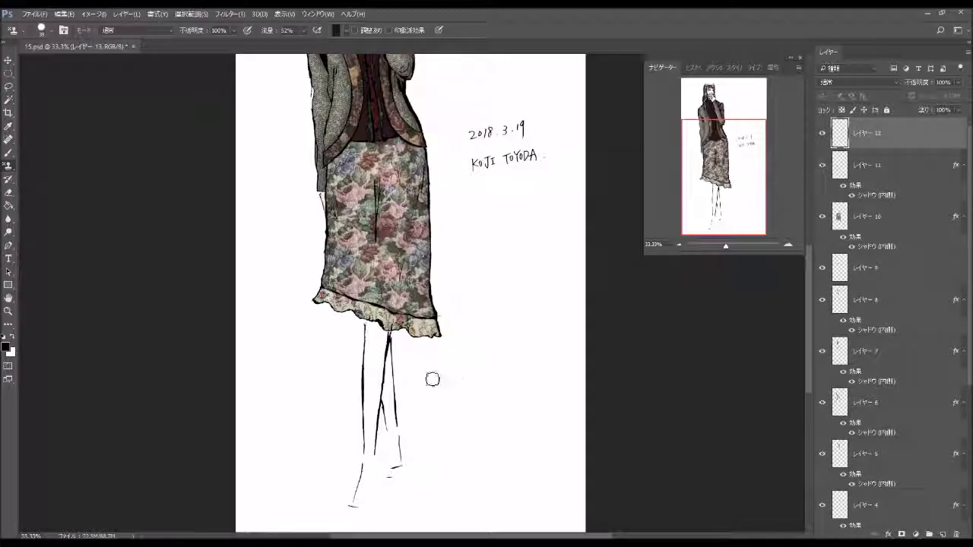
left_click(50, 32)
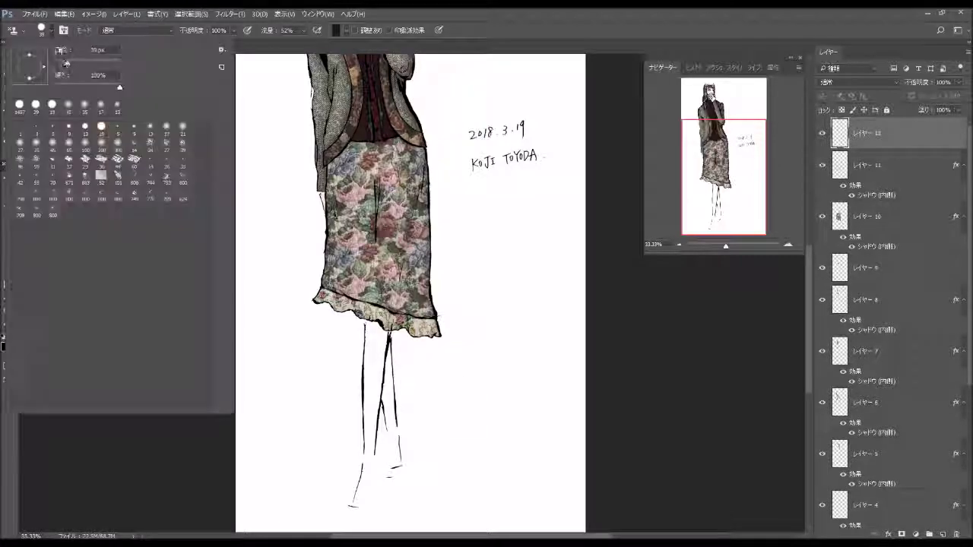
left_click(53, 148)
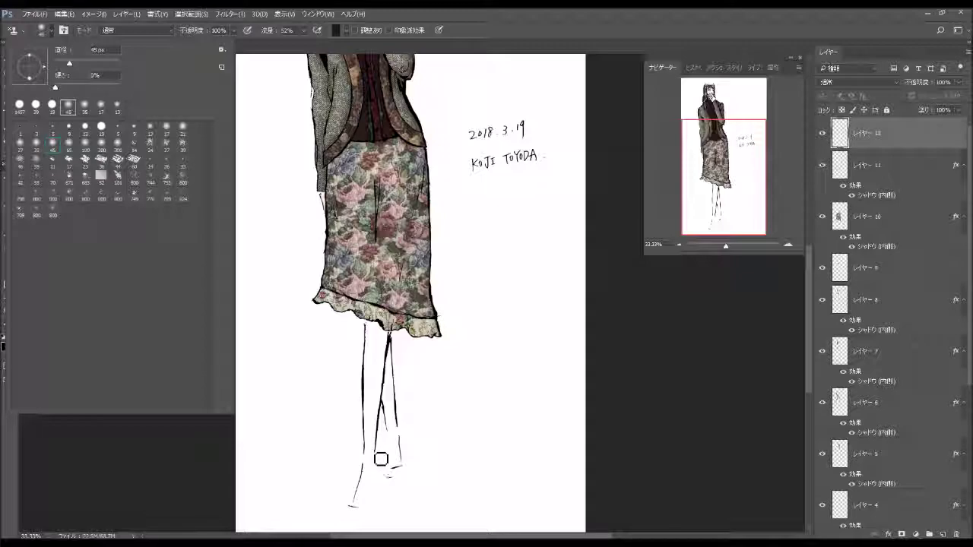
left_click(373, 455)
left_click_drag(373, 455, 378, 336)
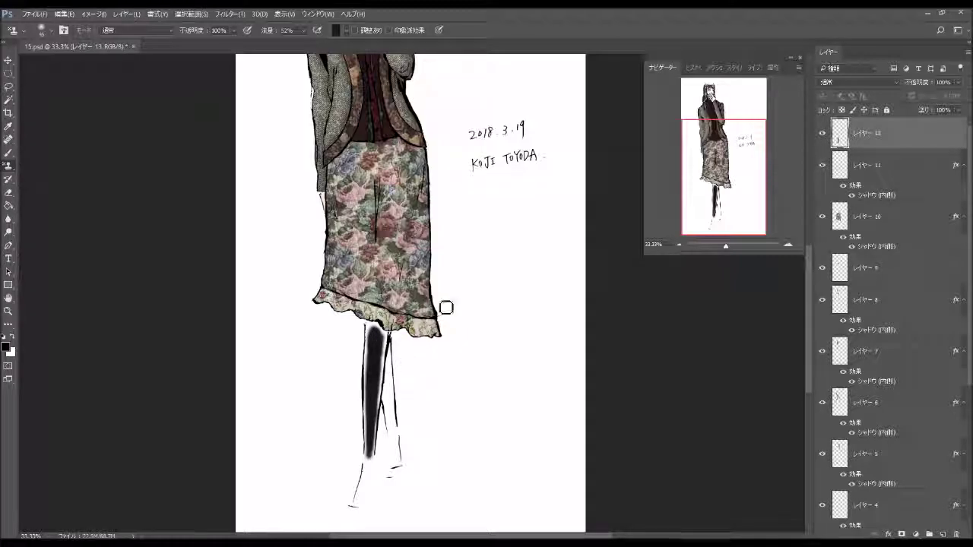
Step: Apply a gradient overlay style so the left-leg shading on Layer 13 fades out
left_click(727, 68)
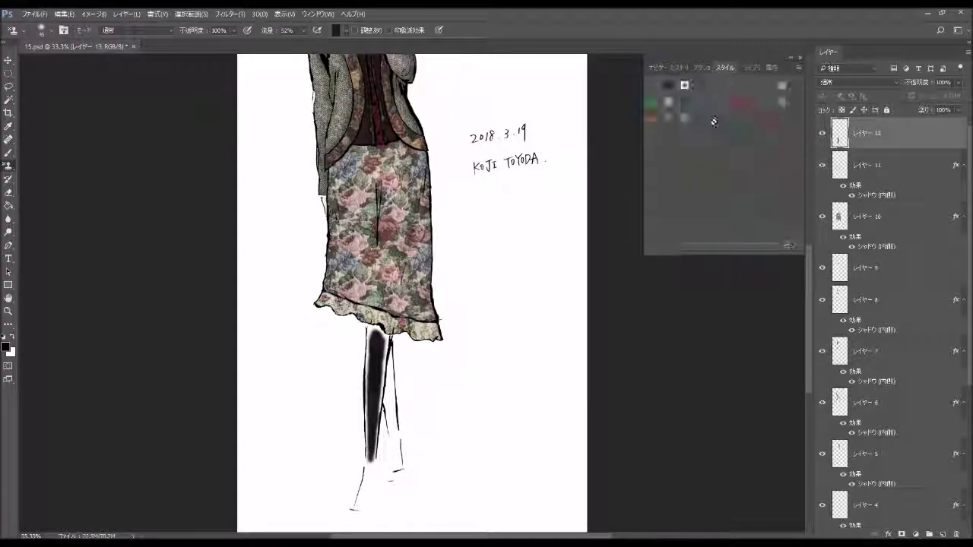
left_click(684, 86)
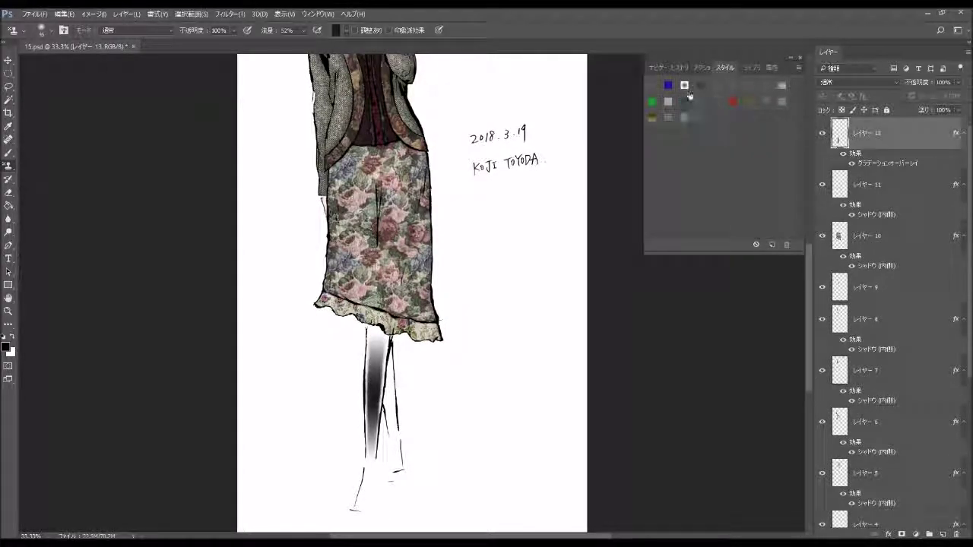
left_click(658, 67)
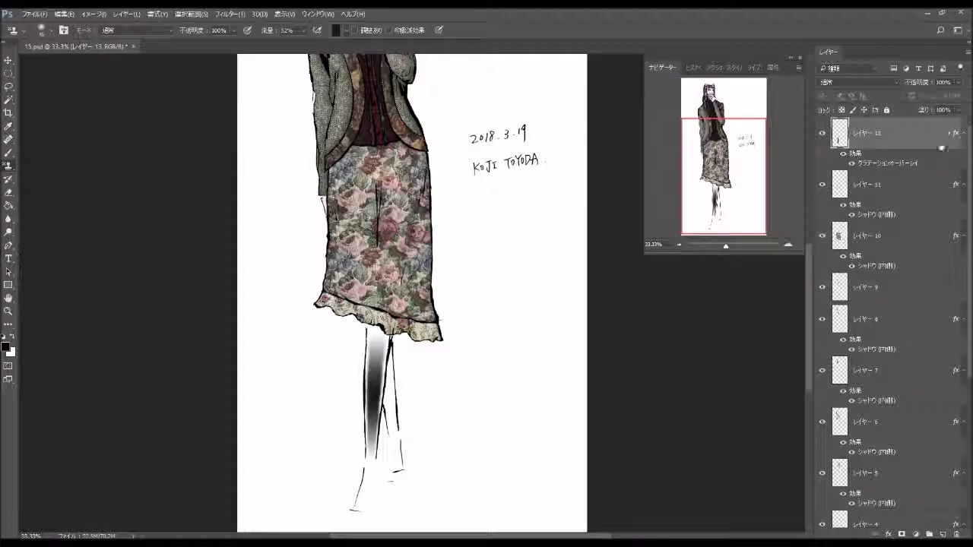
Step: On a new layer, shade the right leg with dark strokes using a 13 px soft brush
left_click(943, 534)
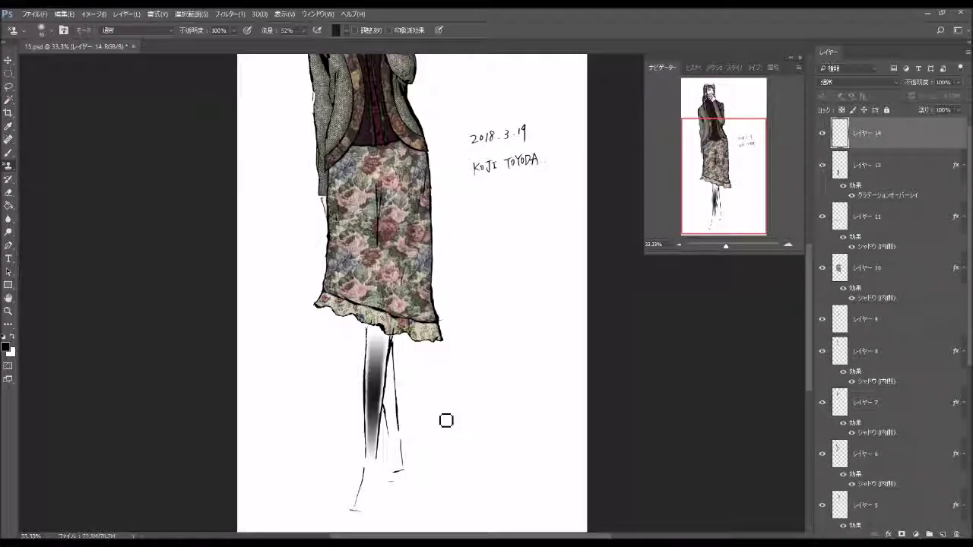
mouse_move(394, 408)
left_mouse_down()
mouse_move(395, 432)
mouse_move(382, 412)
mouse_move(391, 399)
mouse_move(391, 421)
left_mouse_up()
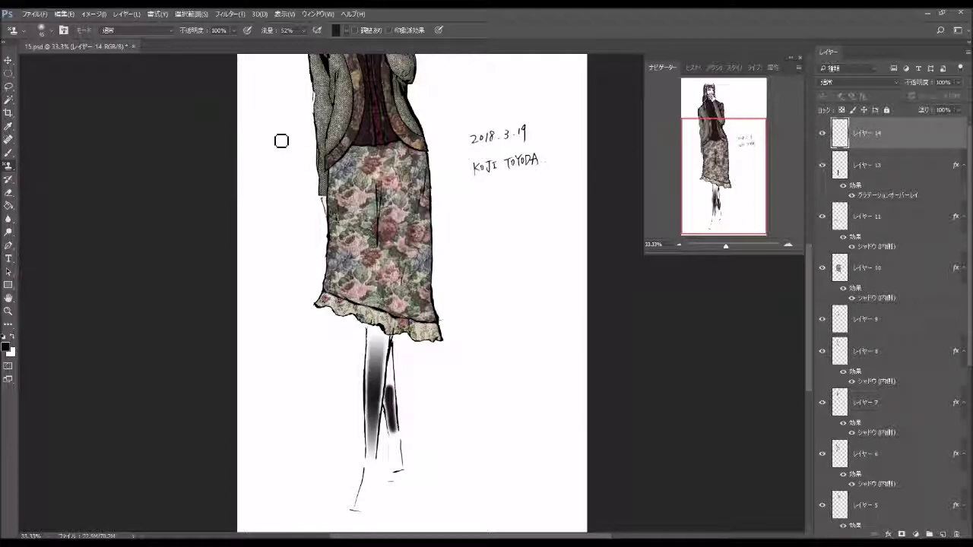
left_click(48, 30)
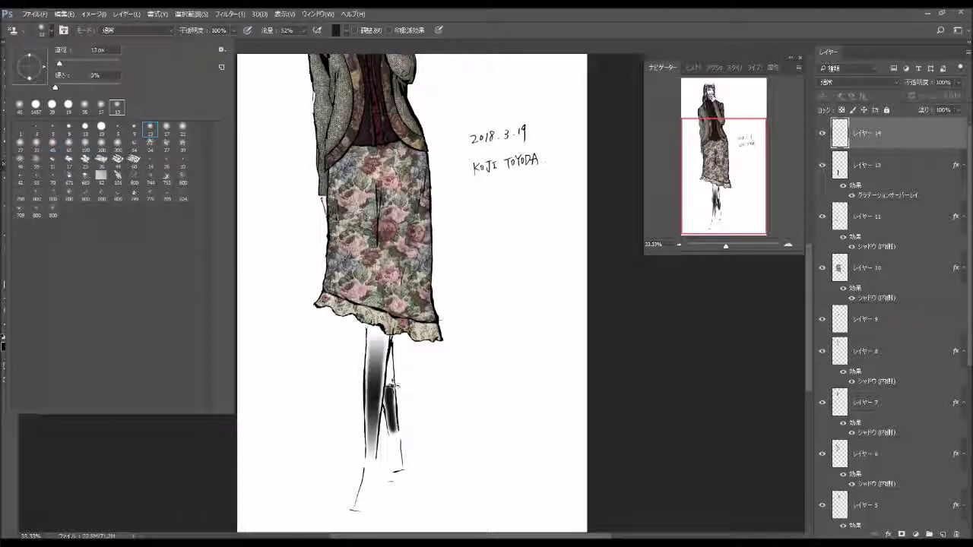
left_click(392, 386)
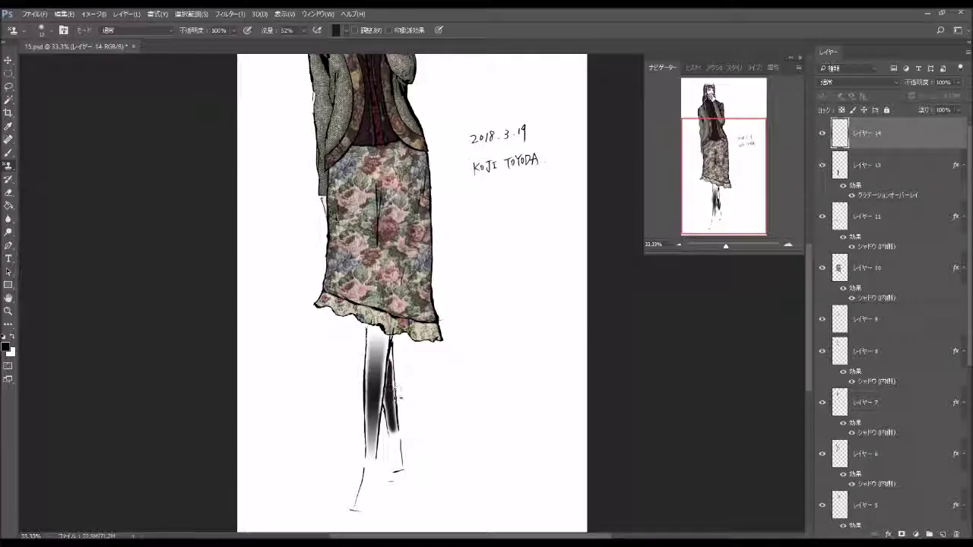
Step: Apply the gradient overlay swatch to Layer 14 and move the Navigator view up to the head
left_click(714, 68)
left_click(726, 67)
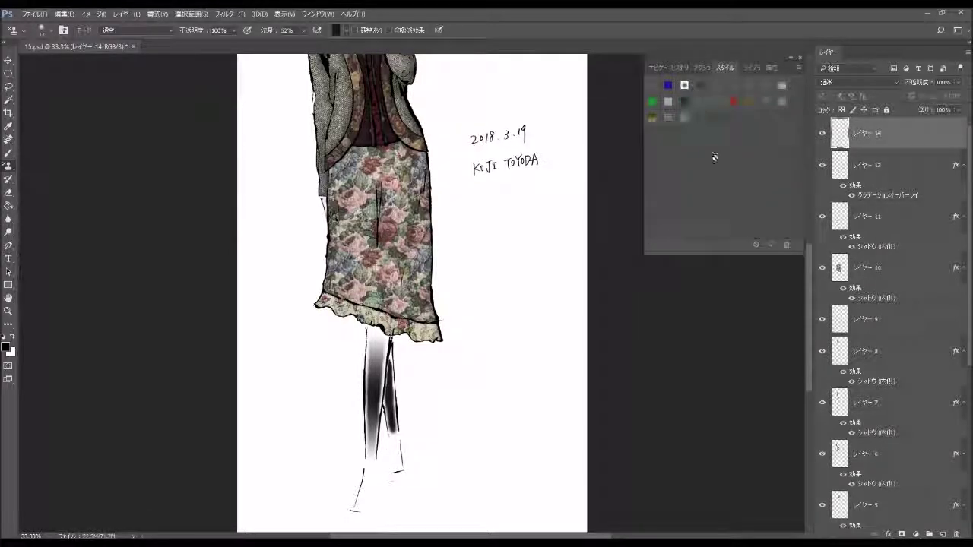
left_click(684, 115)
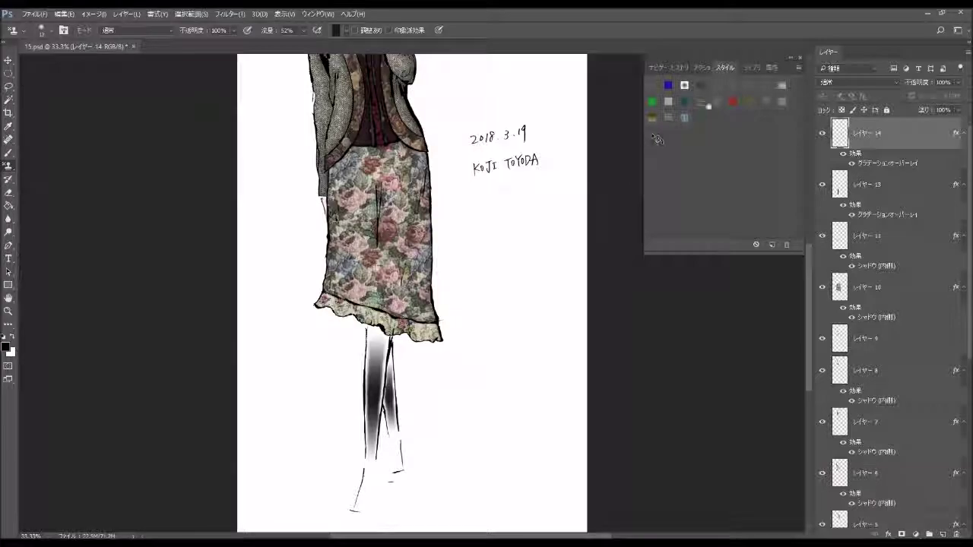
left_click(658, 68)
left_click_drag(712, 203, 712, 175)
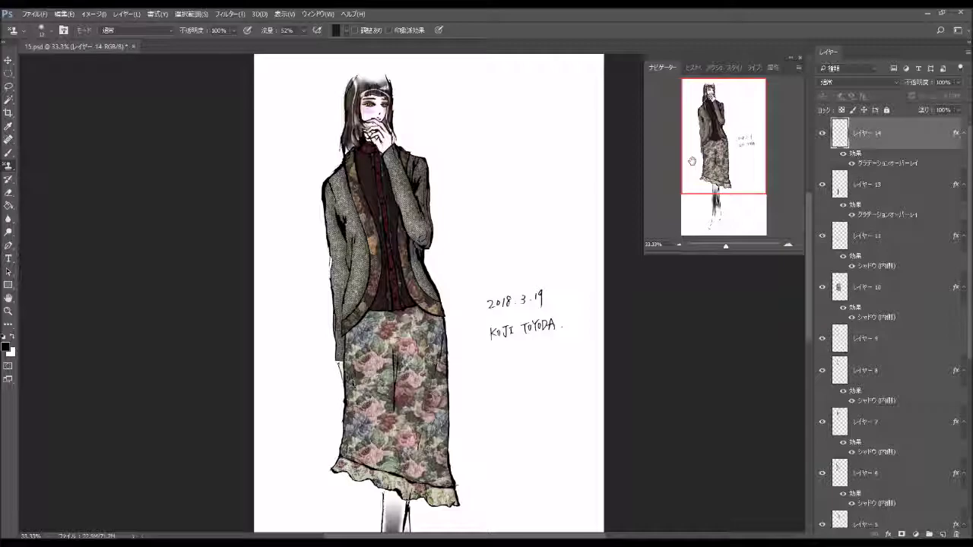
Step: Toggle Layer 9's visibility to check the shirt front, then select Layer 9
scroll(835, 282, "down", 3)
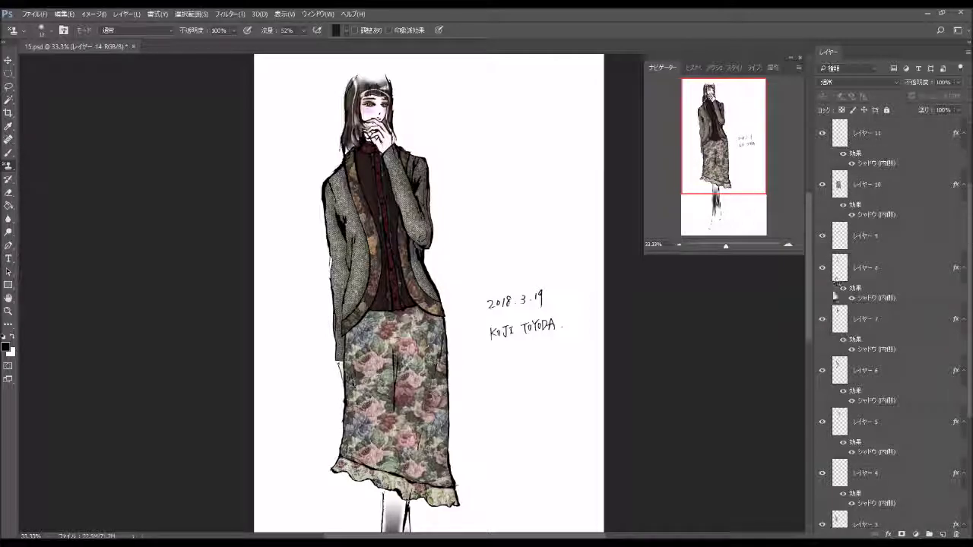
left_click(823, 240)
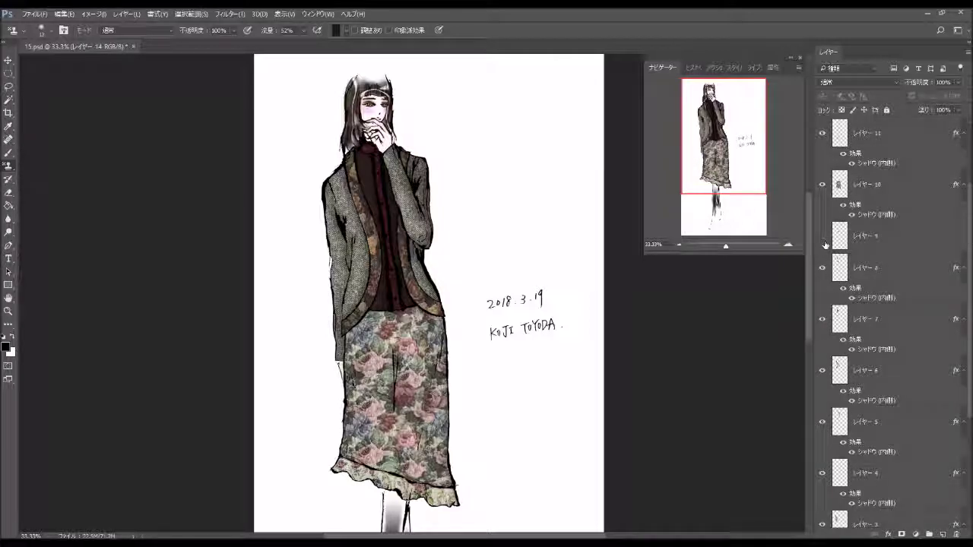
left_click(824, 240)
left_click(883, 237)
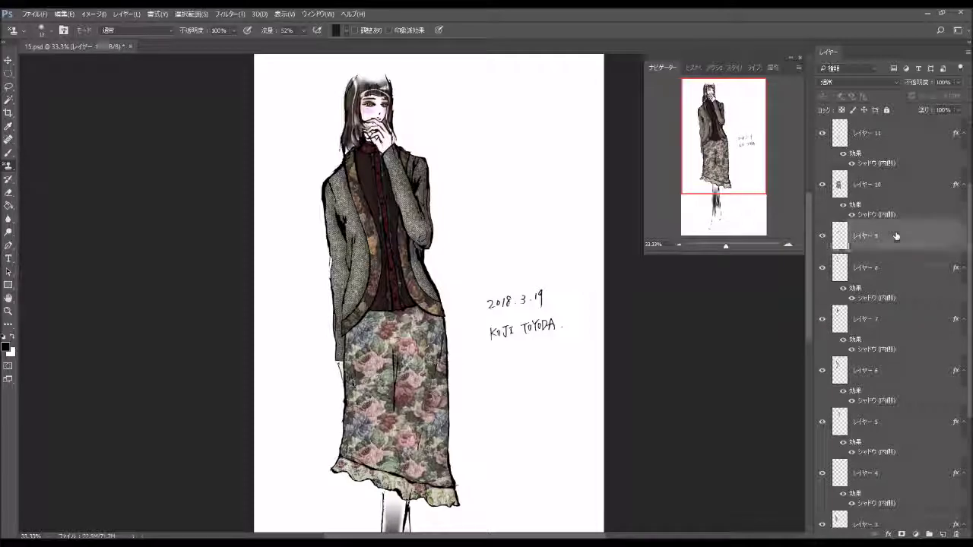
Step: Apply Brightness/Contrast to Layer 9 with contrast 100 and brightness -69
left_click(92, 14)
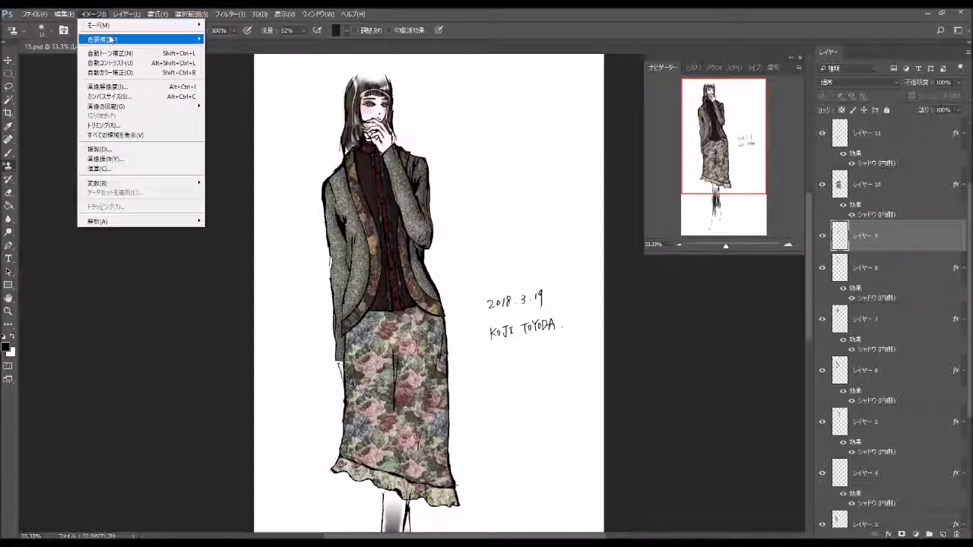
mouse_move(102, 39)
left_click(228, 37)
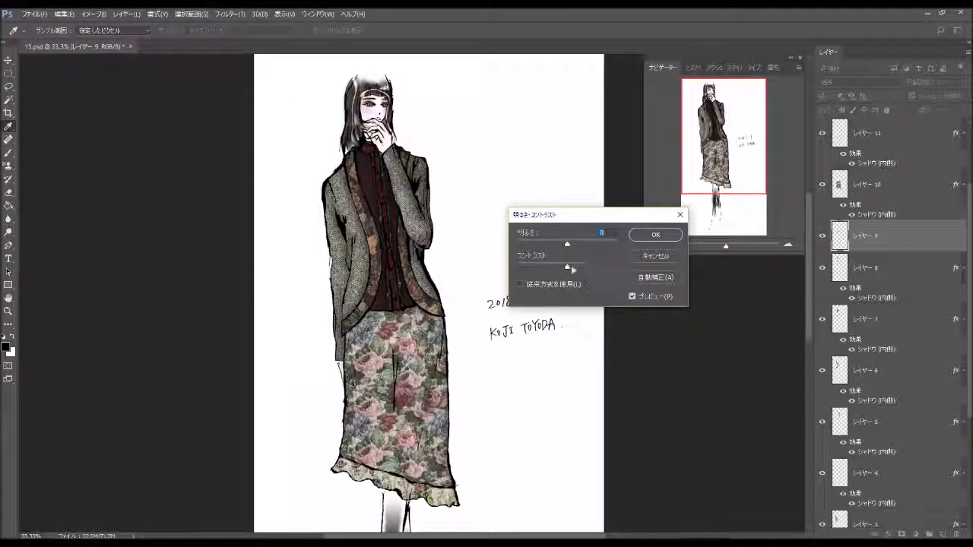
left_click_drag(569, 266, 632, 276)
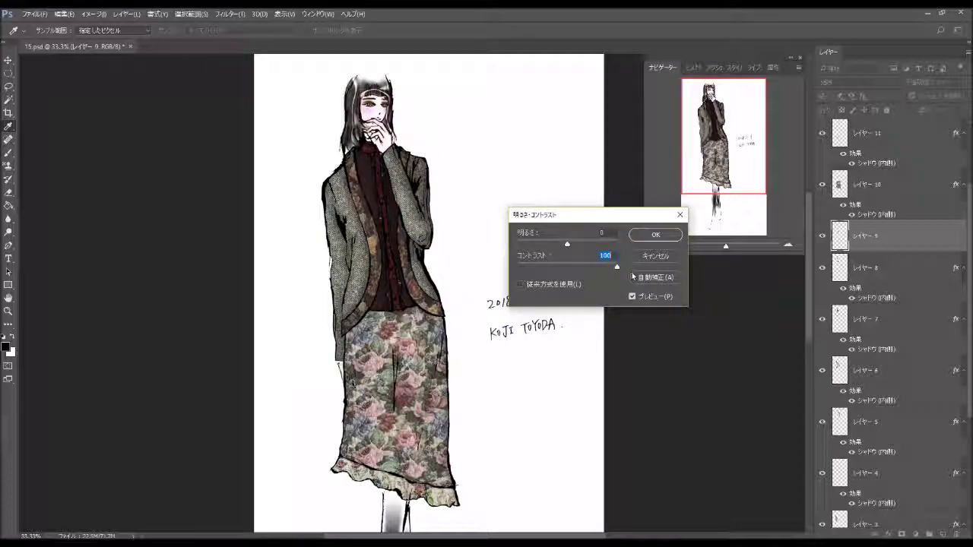
left_click_drag(565, 244, 545, 247)
left_click(649, 241)
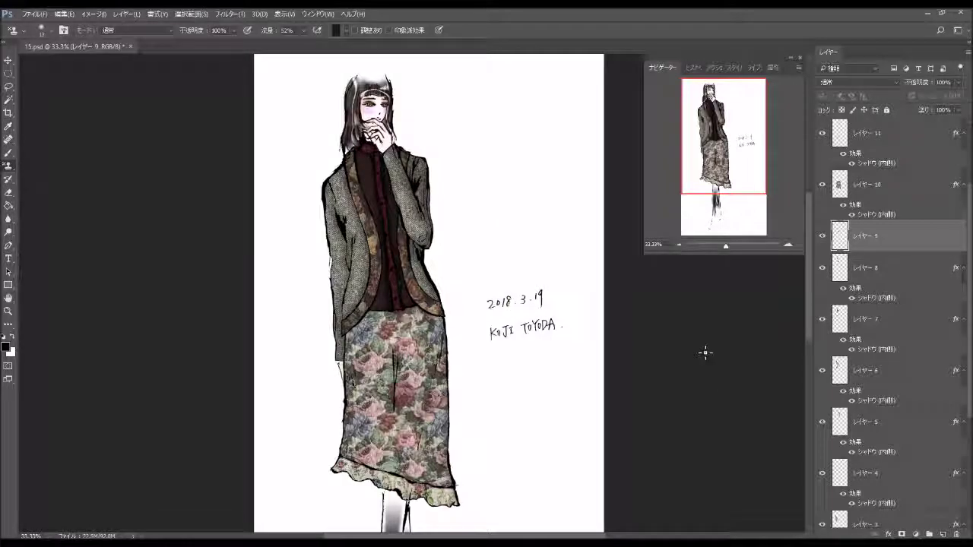
scroll(705, 349, "down", 1)
scroll(706, 352, "down", 1)
scroll(705, 351, "up", 1)
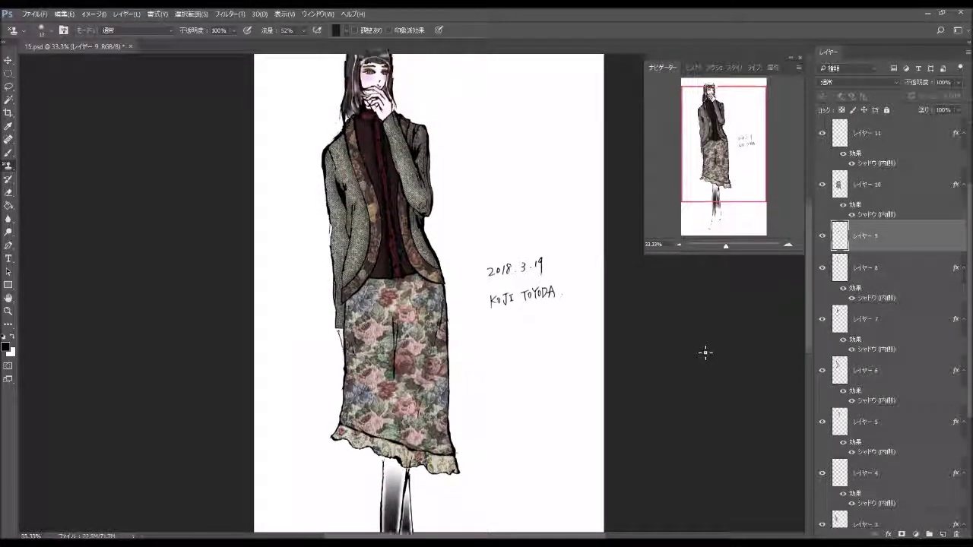
scroll(705, 351, "up", 1)
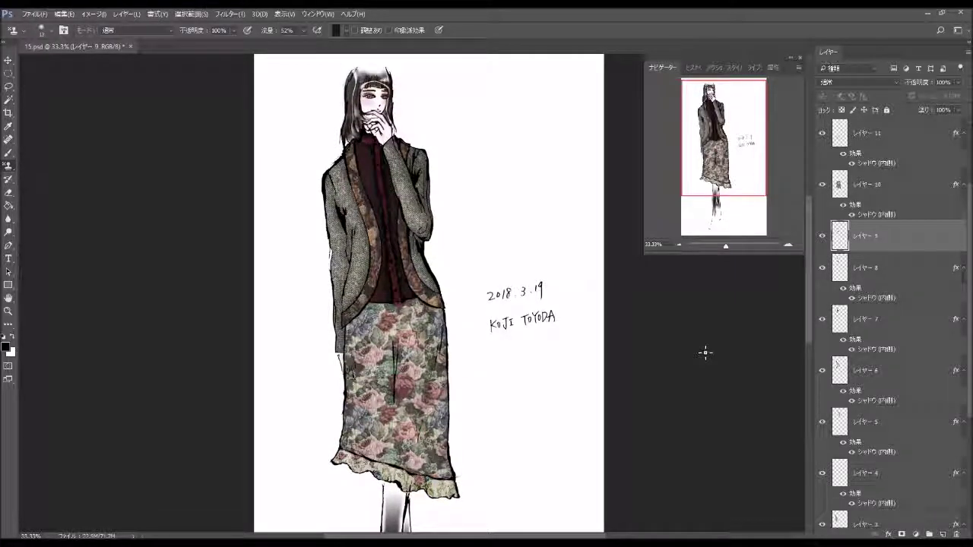